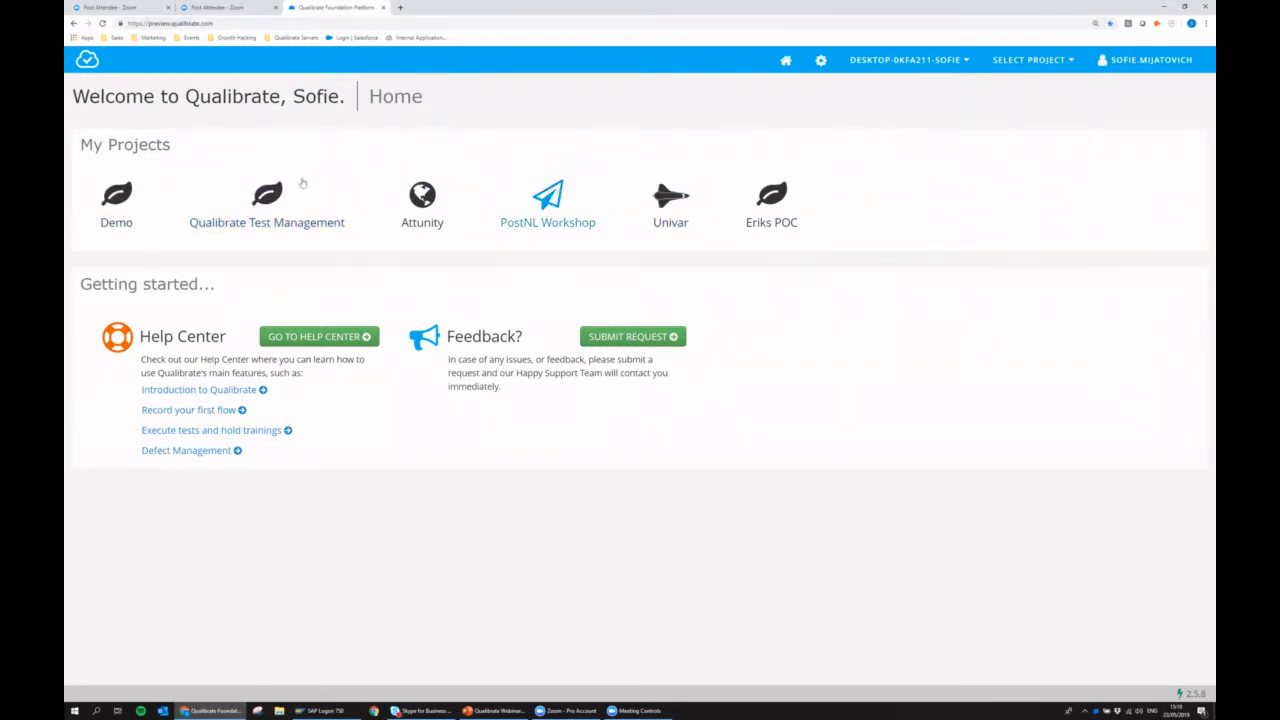
Open the Demo project and view the flow sequence of Demo Stedin under Sales & Marketing, Quotation Processing, Create Quotation.
click(117, 196)
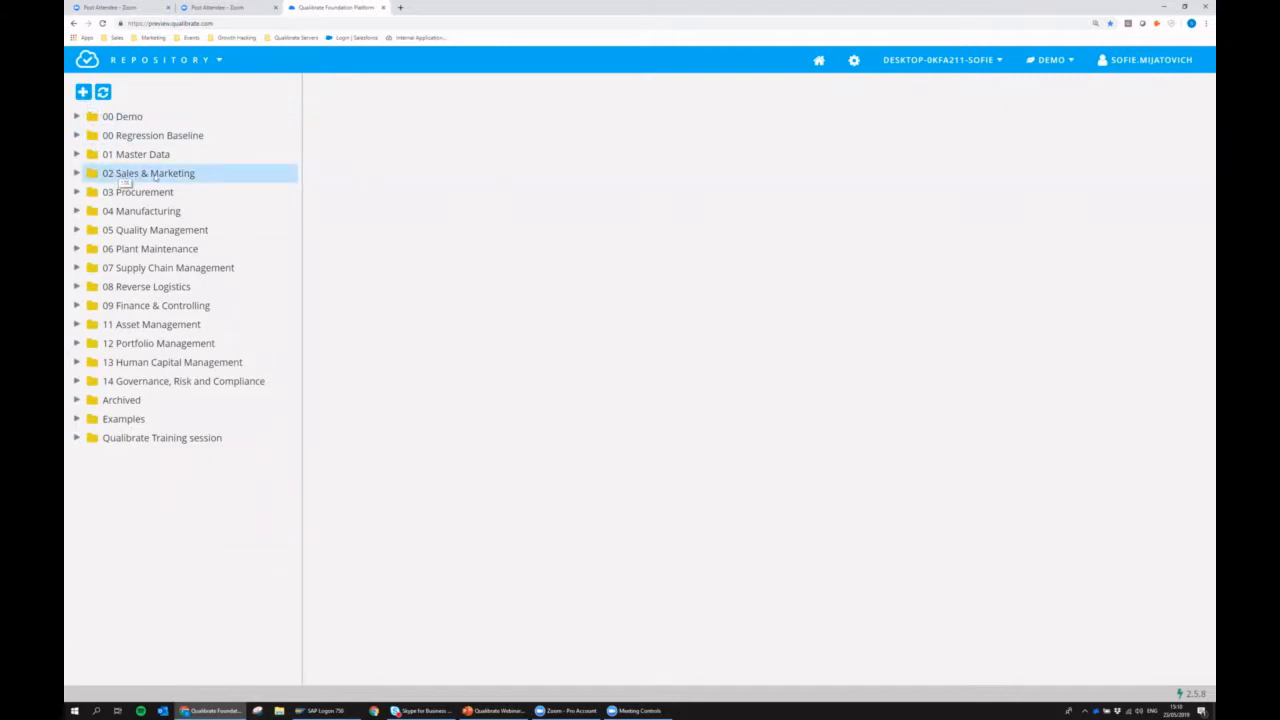
click(79, 174)
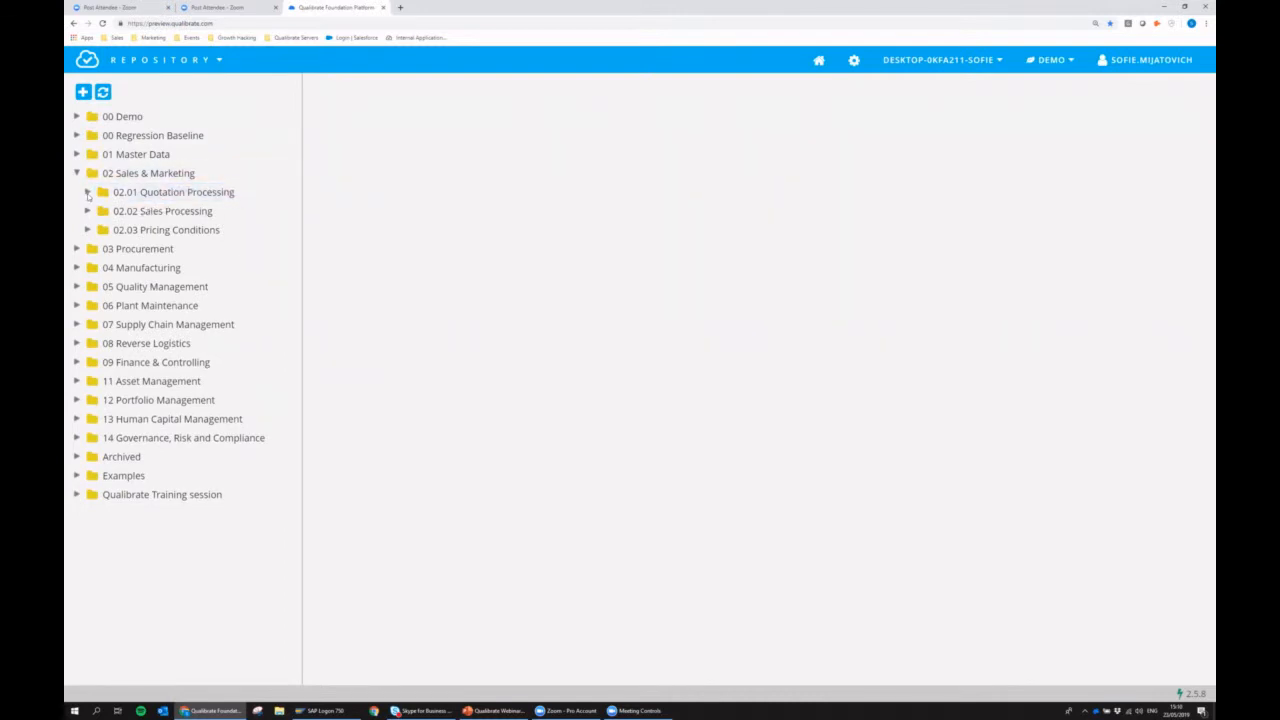
click(88, 193)
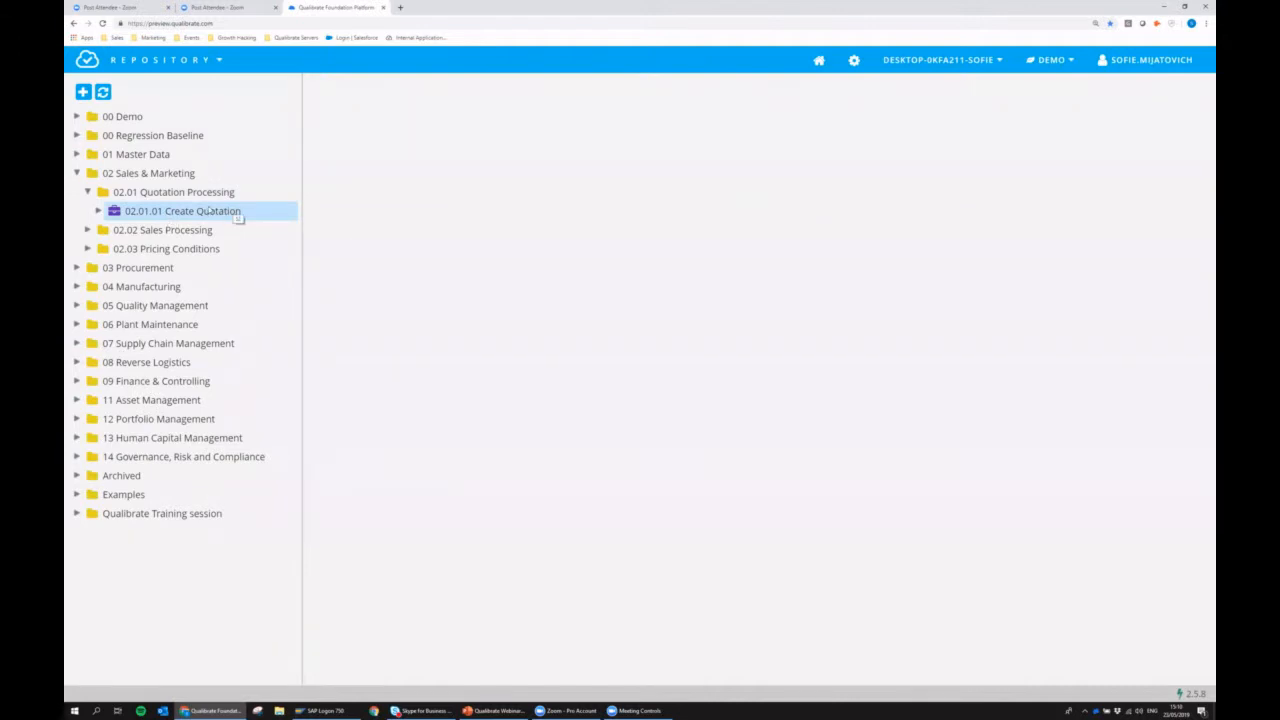
click(99, 211)
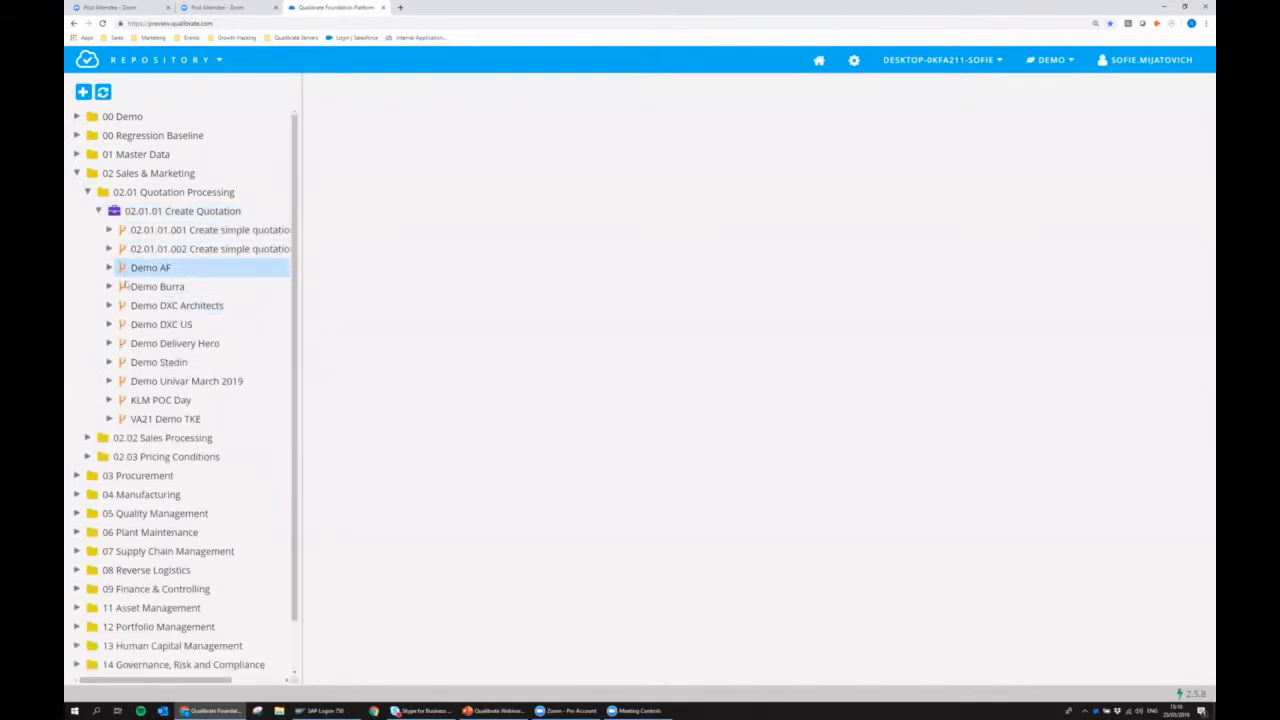
click(174, 365)
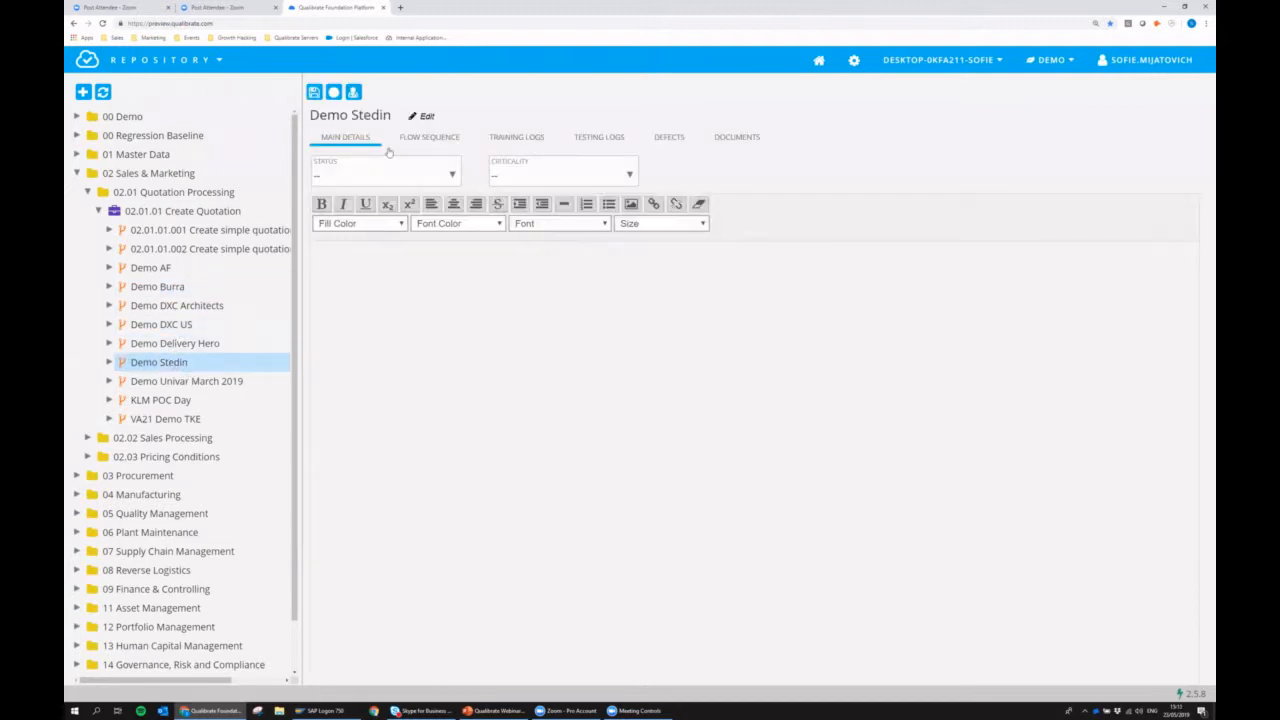
click(419, 139)
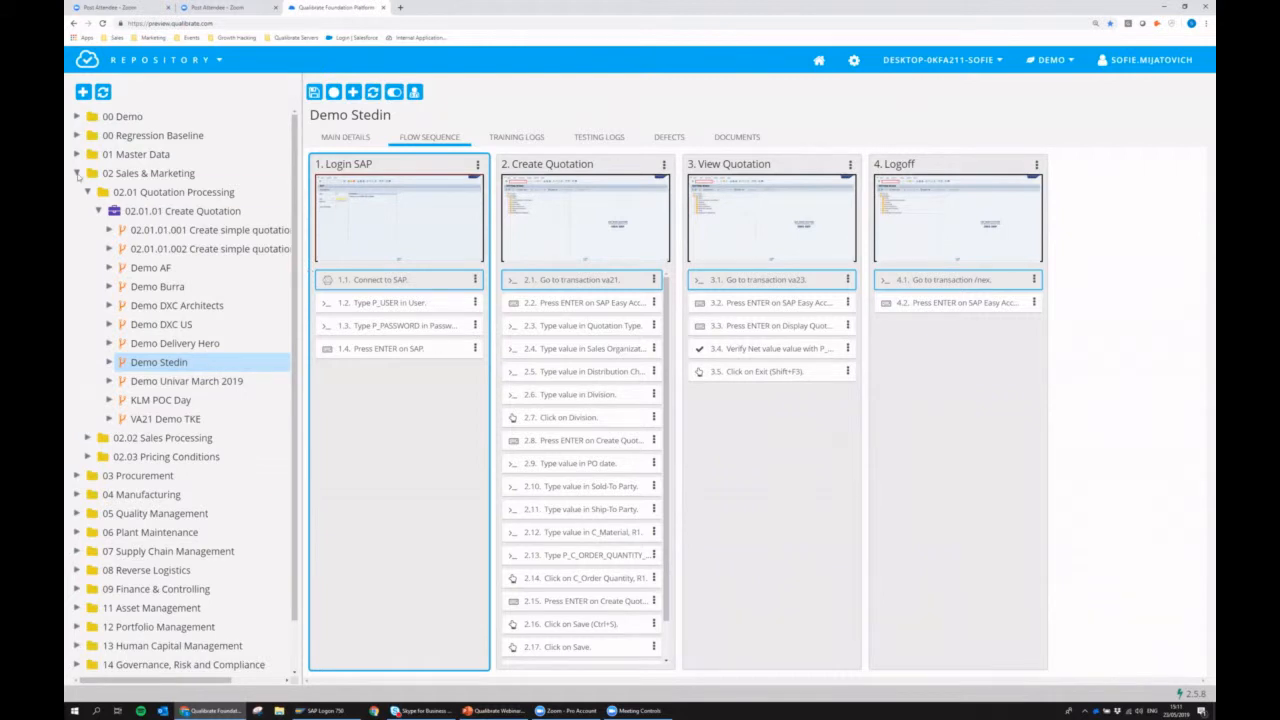
Create a flow named "Demo Webinar" in the SAP GUI process of the 00 Demo folder.
click(94, 173)
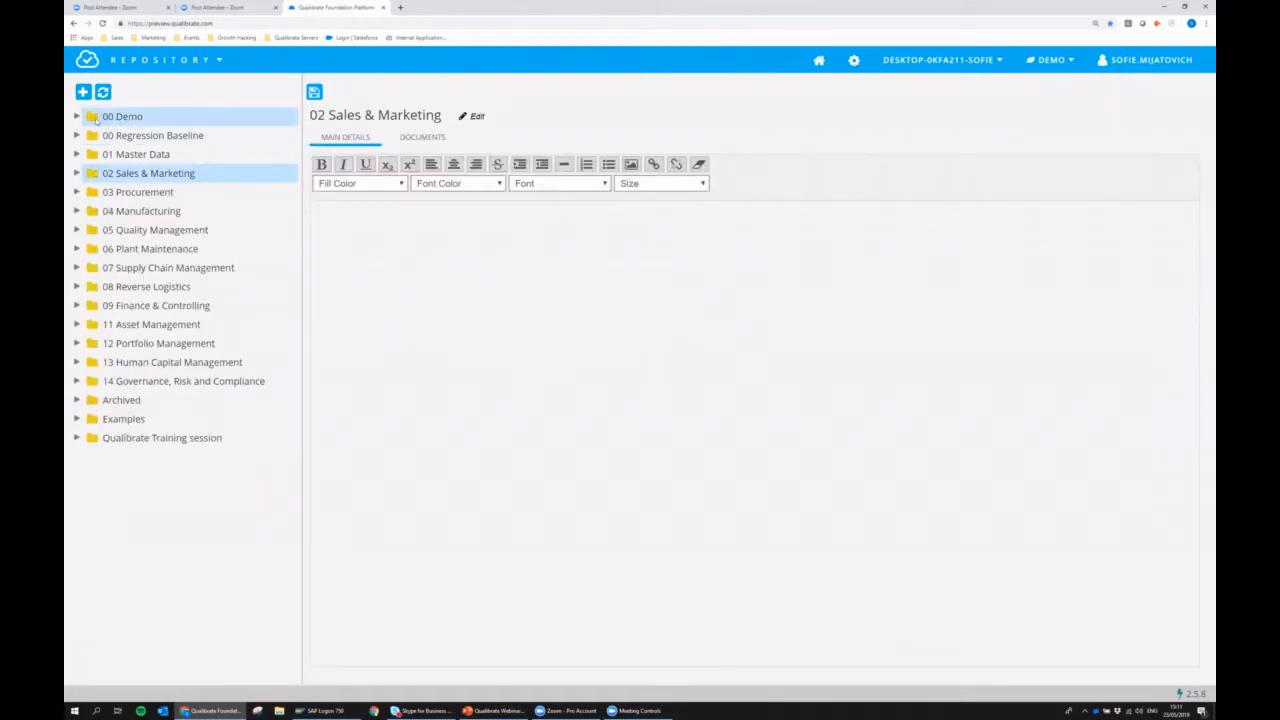
click(76, 117)
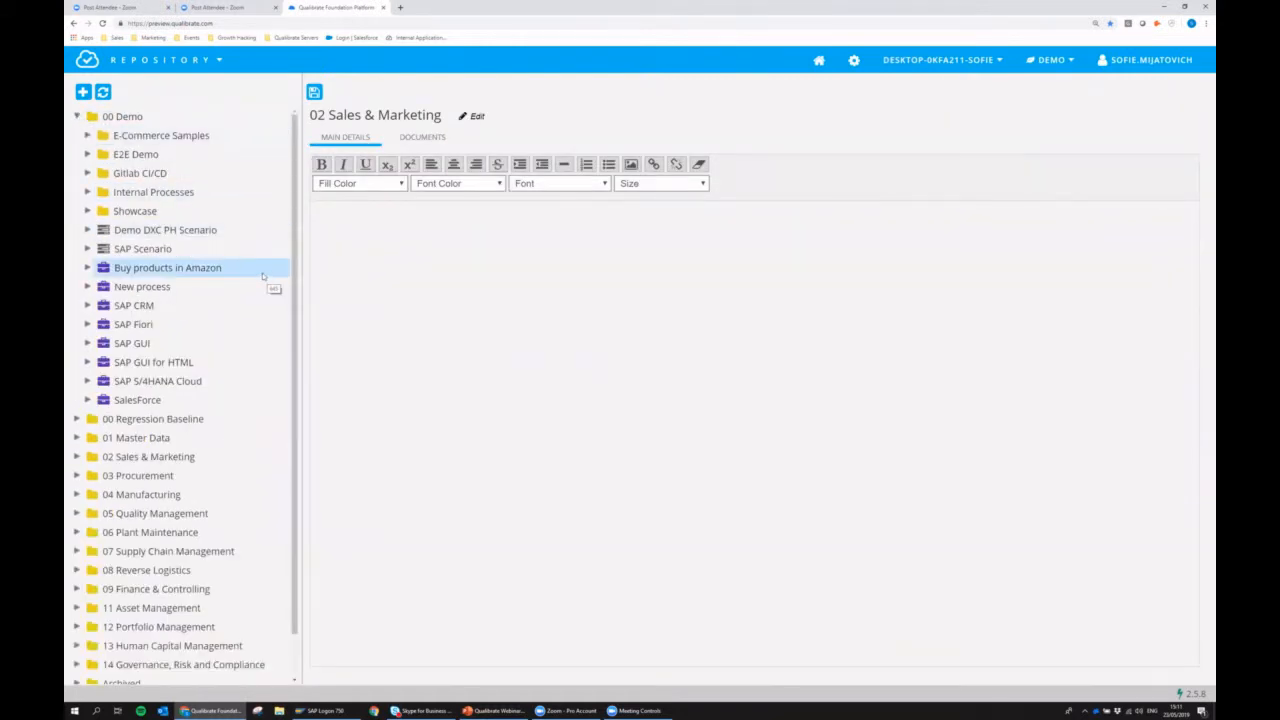
click(87, 343)
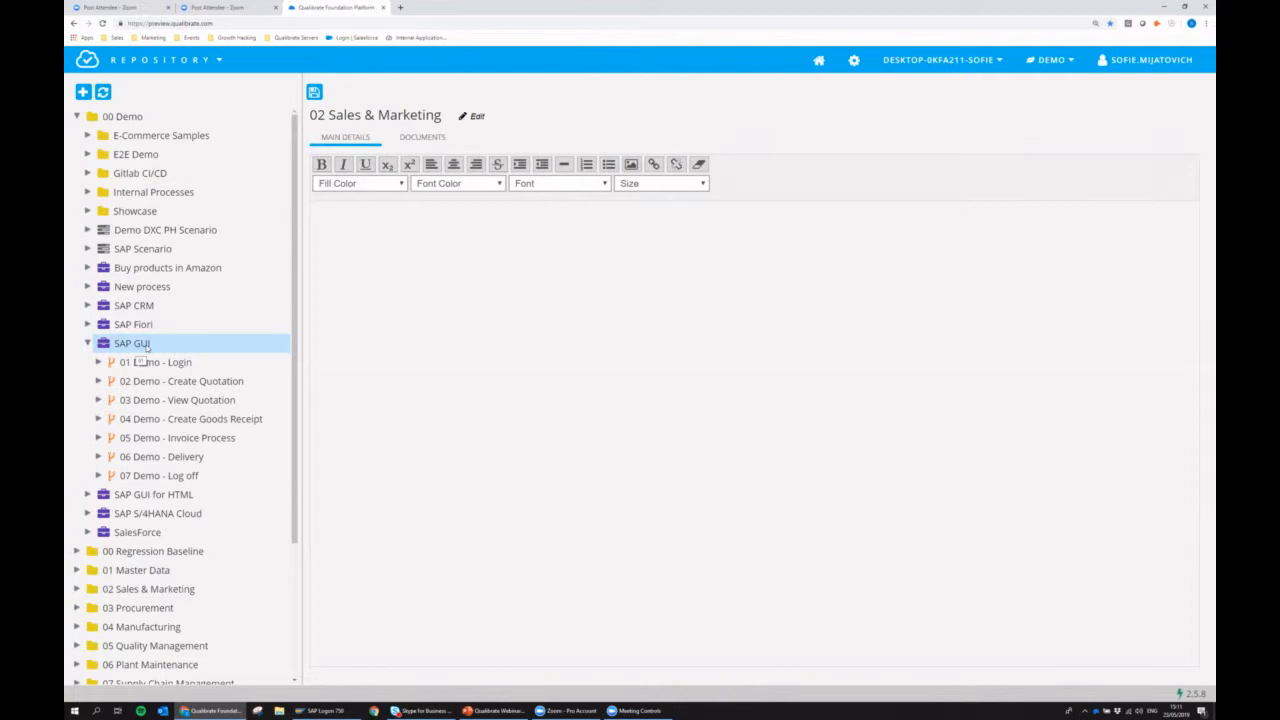
right_click(147, 345)
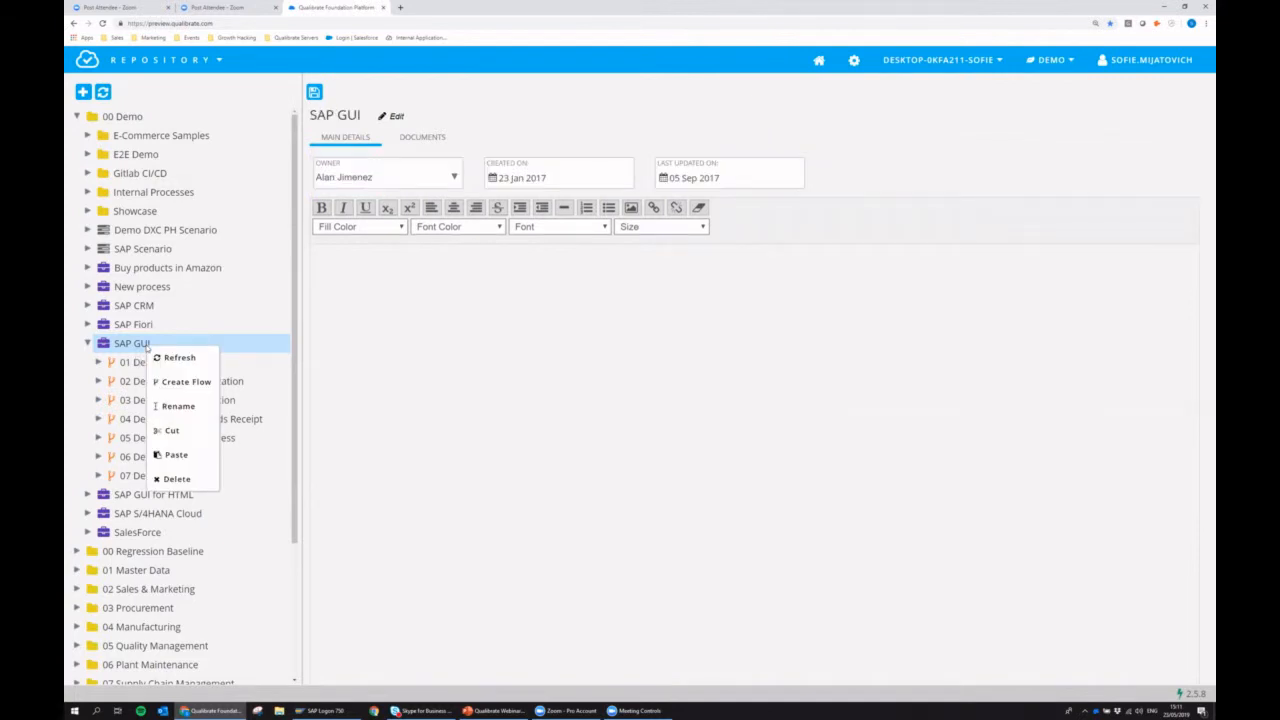
click(197, 384)
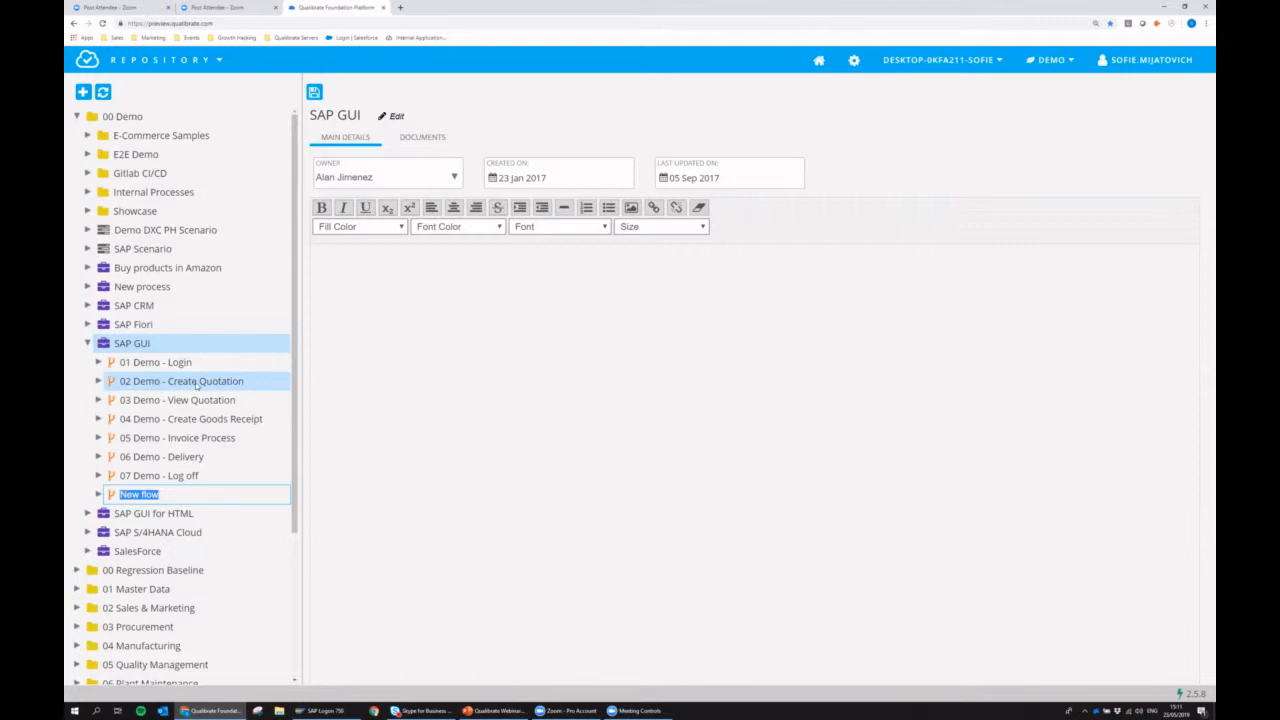
text(Demo Webinar)
key(Return)
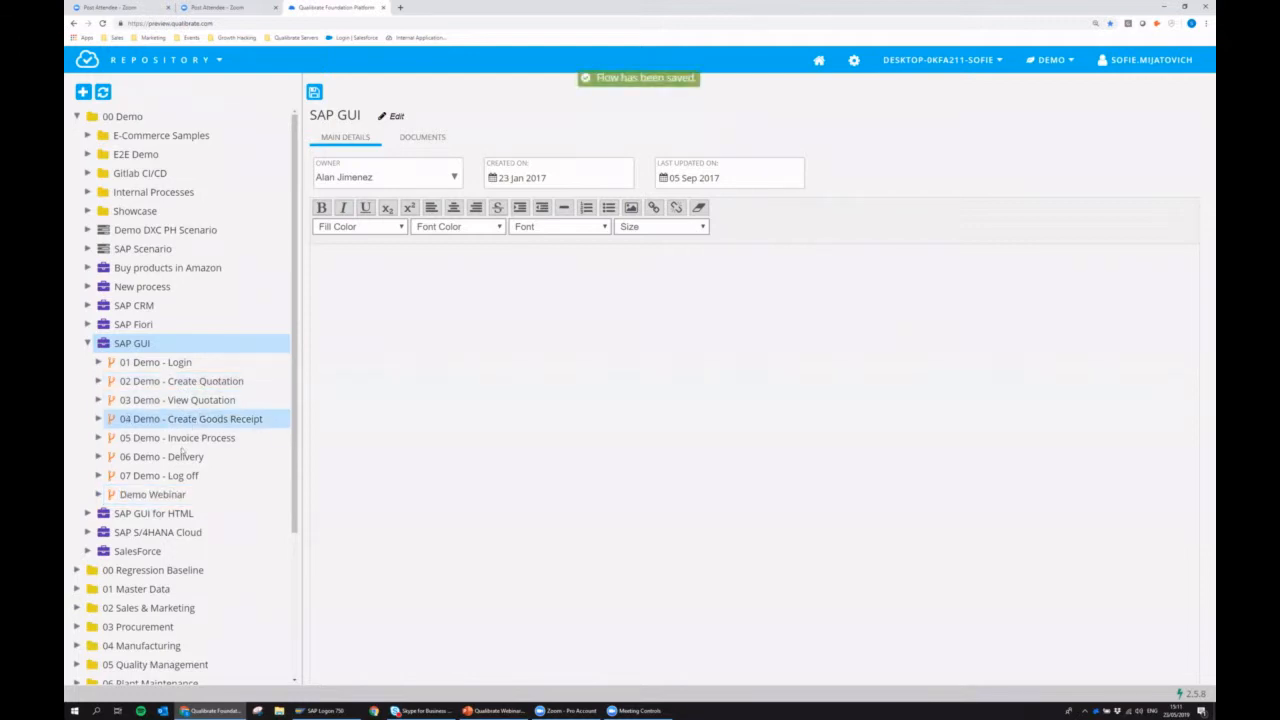
In Demo Webinar's main details, set the status to In Design and criticality to Important, and enter "Info" as the description.
click(188, 495)
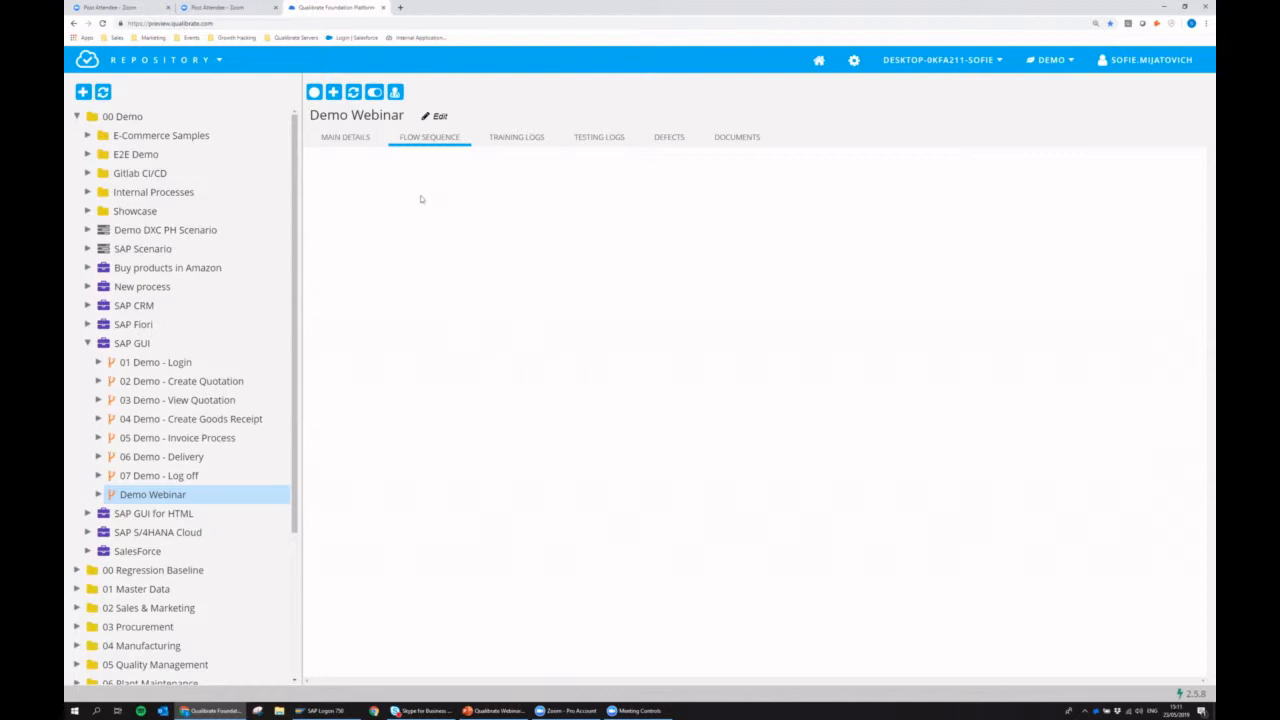
click(337, 140)
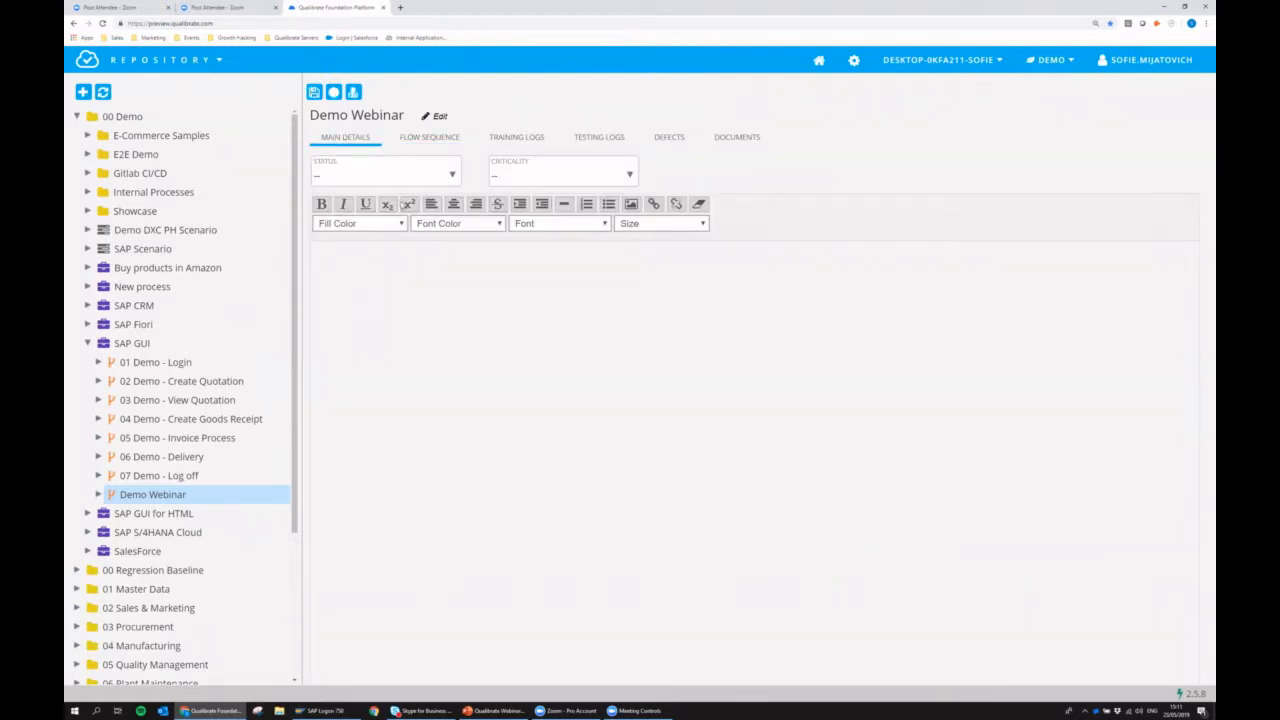
click(345, 178)
click(330, 194)
click(519, 177)
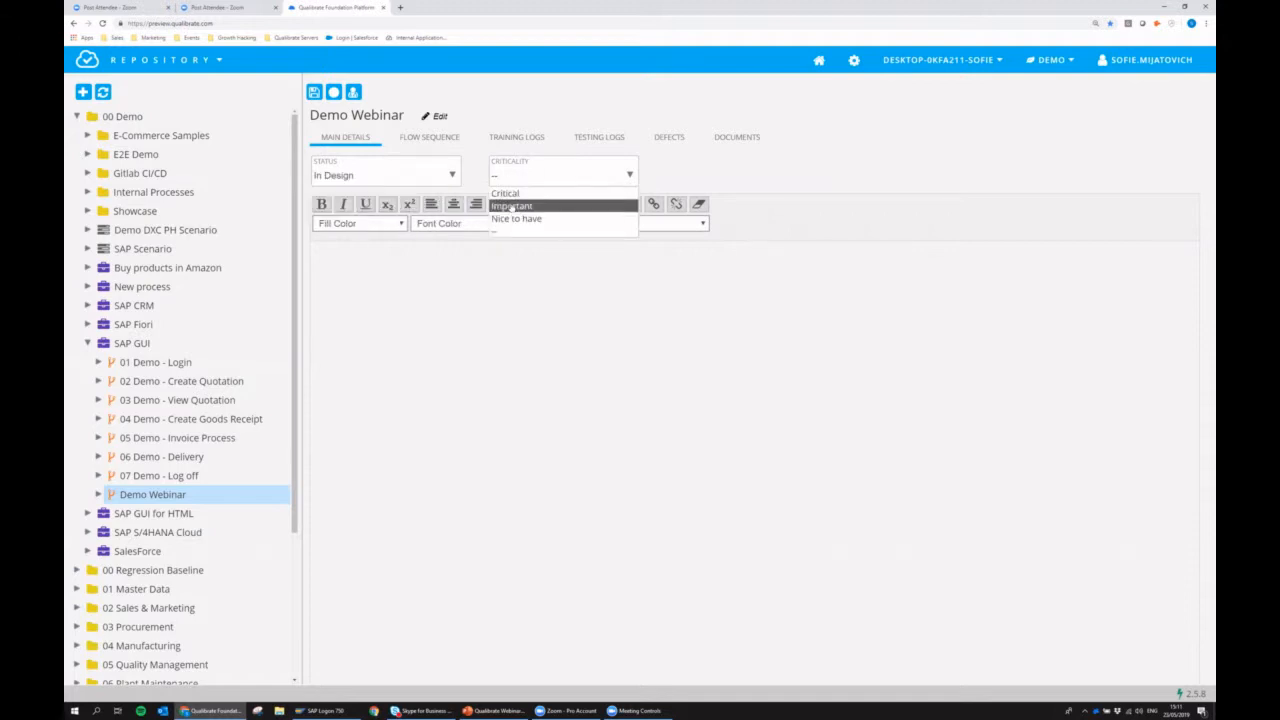
click(512, 207)
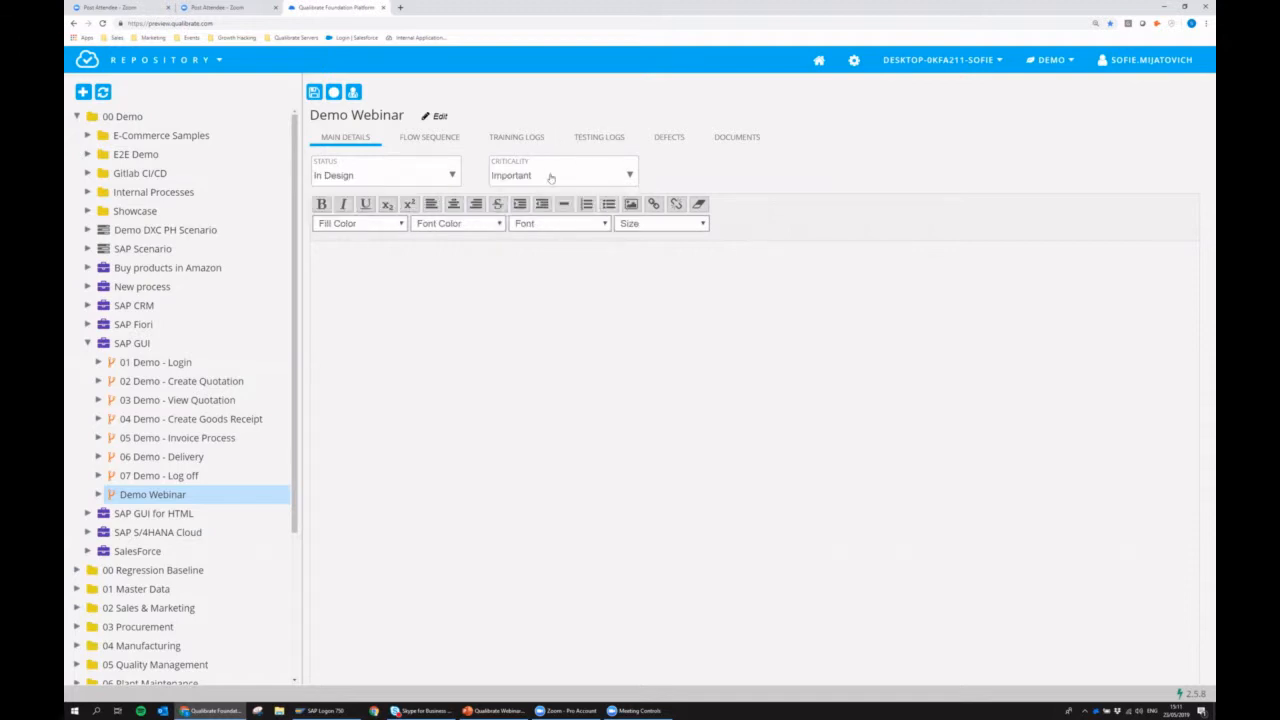
click(409, 272)
text(Info)
Start recording the Demo Webinar flow sequence, with the recorder moved to the free canvas and its target application set to Sap Gui.
click(739, 140)
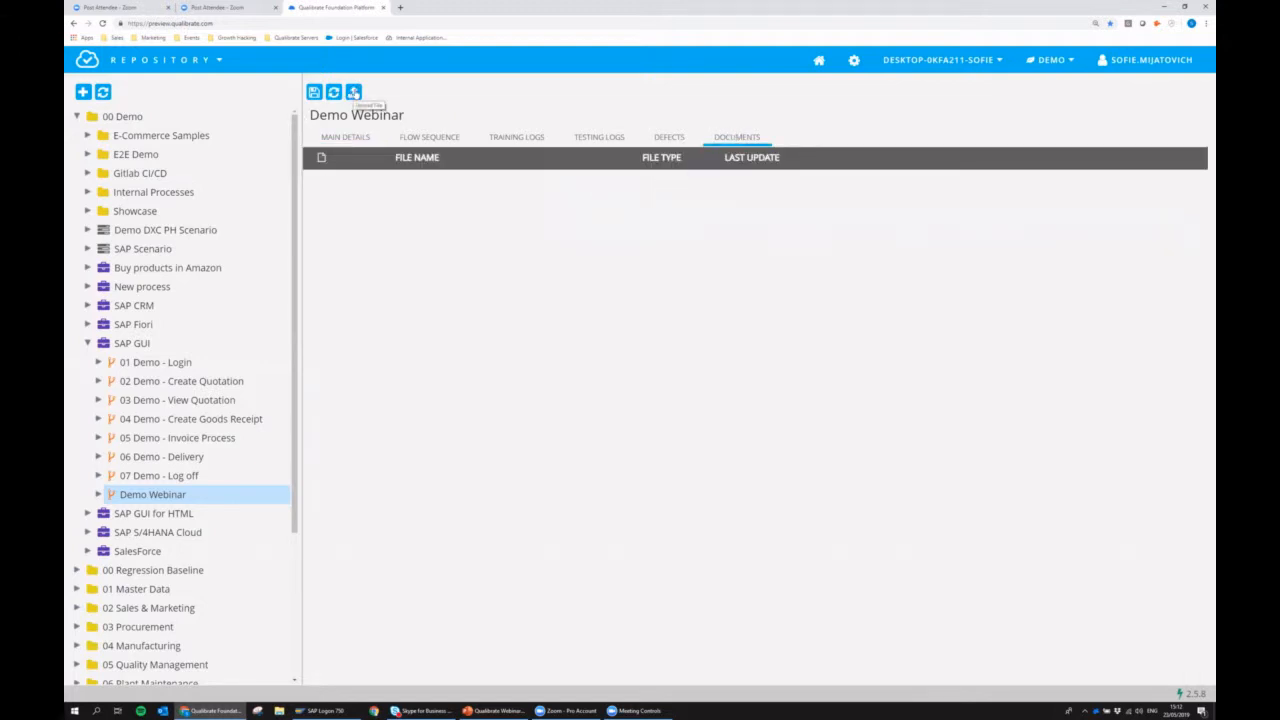
click(417, 139)
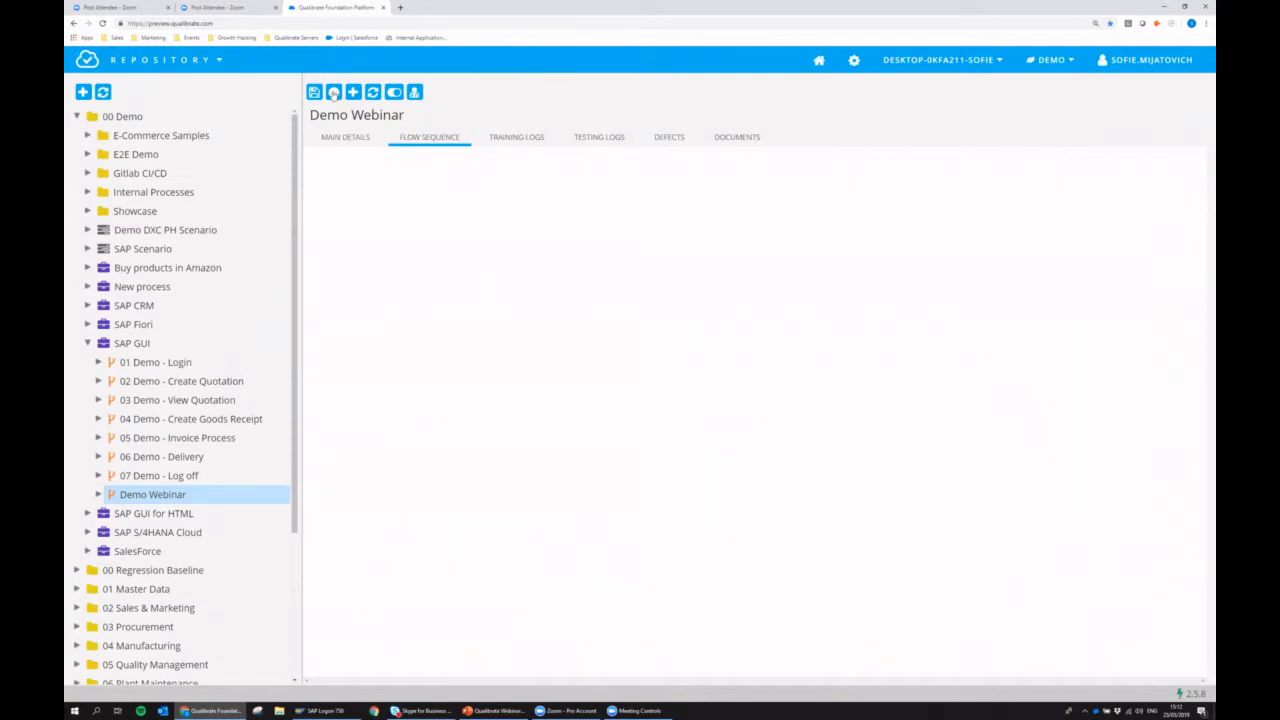
click(335, 93)
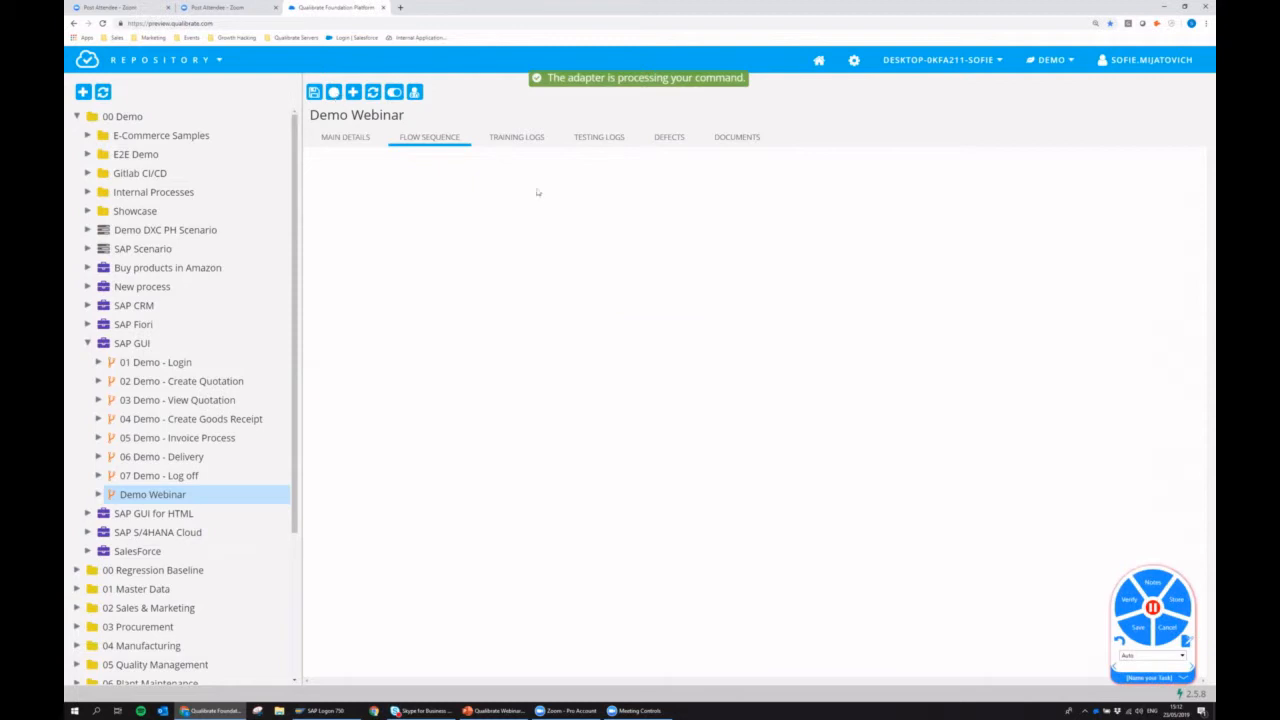
click(1190, 629)
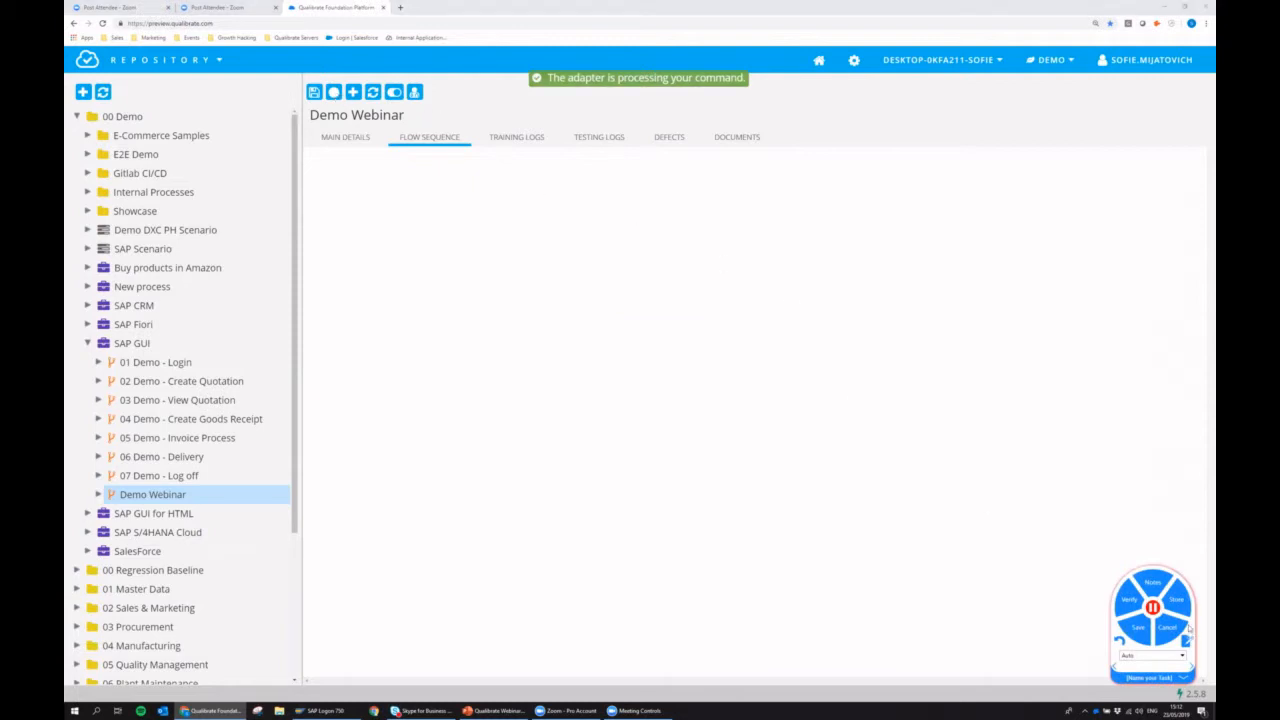
drag(1189, 628, 1021, 321)
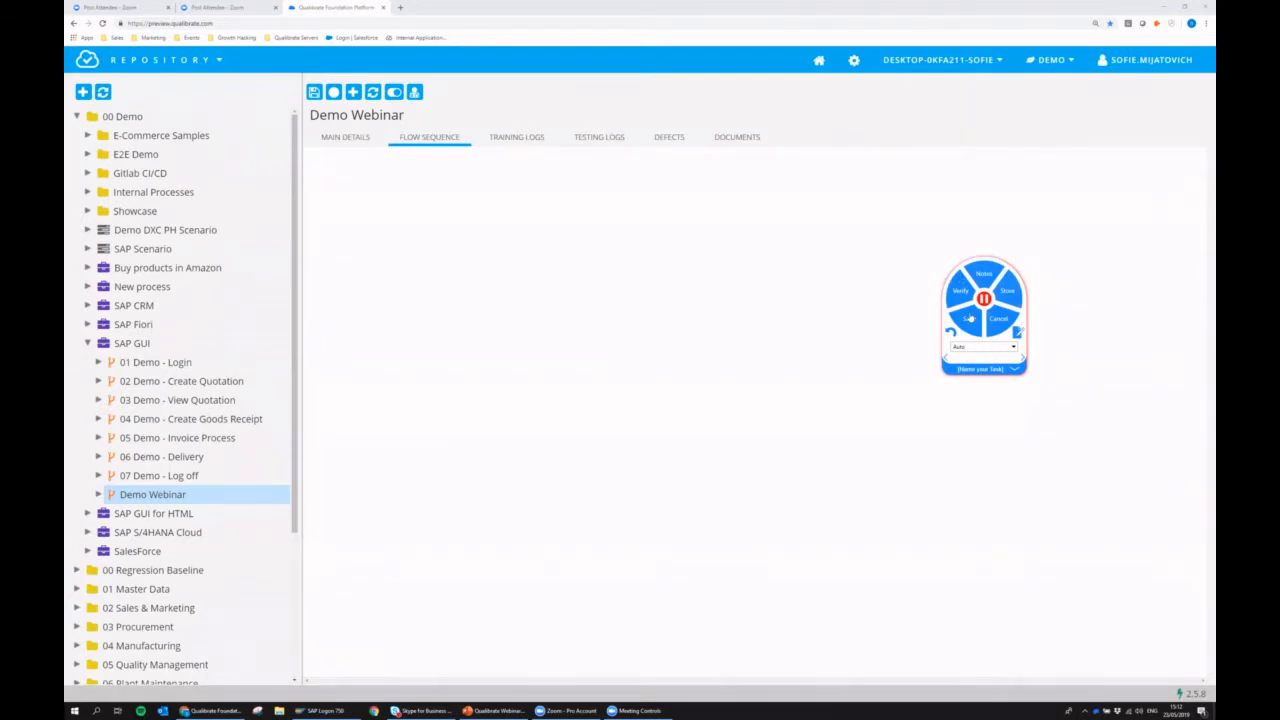
click(965, 348)
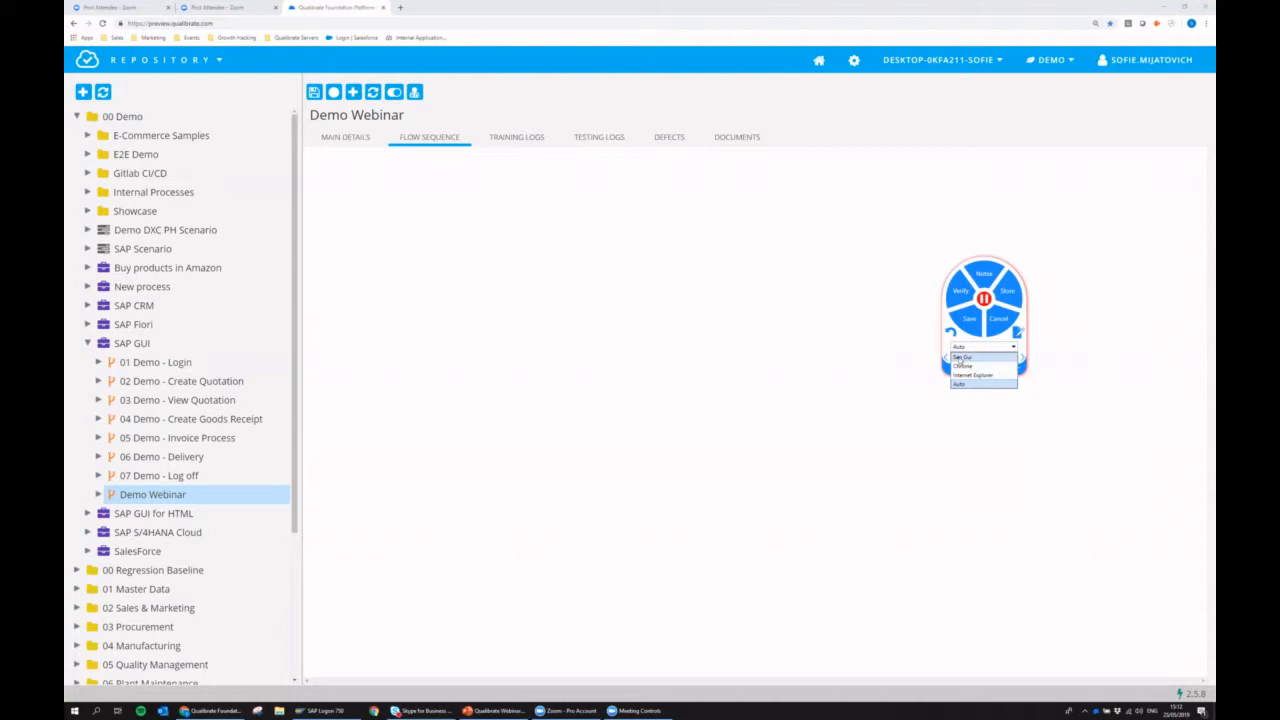
click(966, 358)
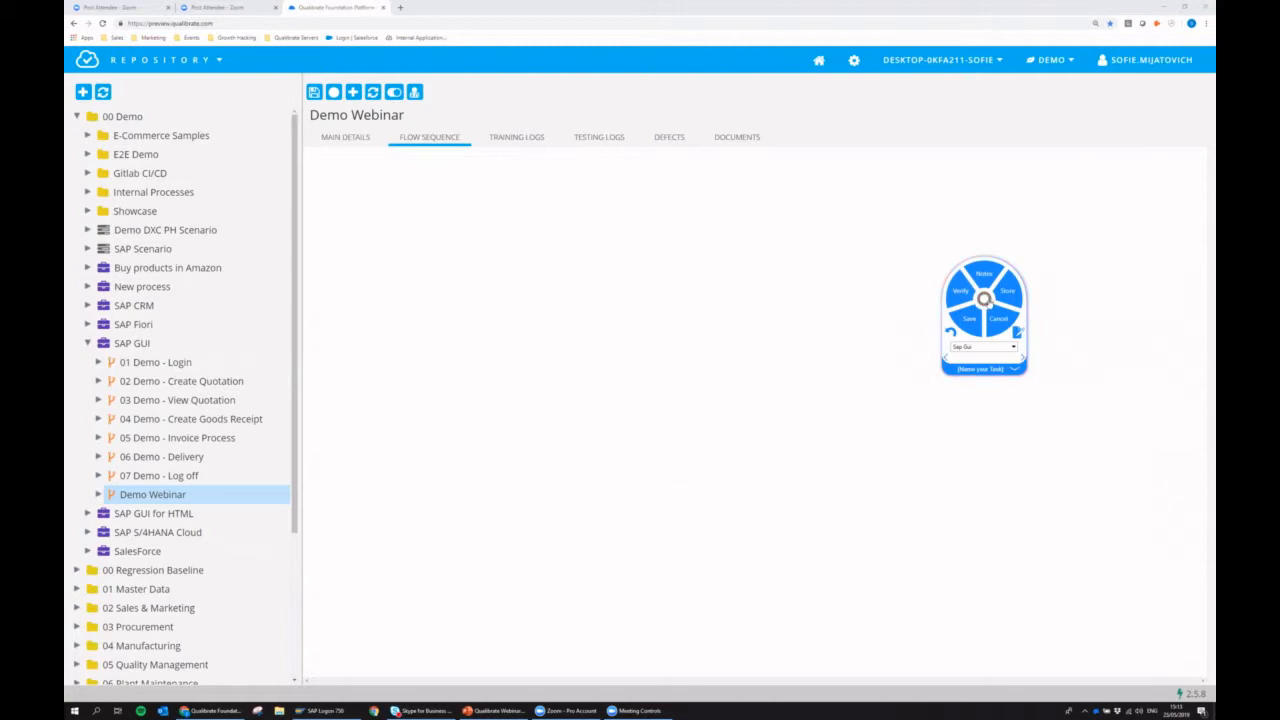
Activate the recorder and name the task to record "Login SAP".
click(984, 298)
click(982, 369)
text(creat)
text( SAP)
Switch to SAP Logon, open the SAP IDES connection and log on with the user name and account password.
click(329, 710)
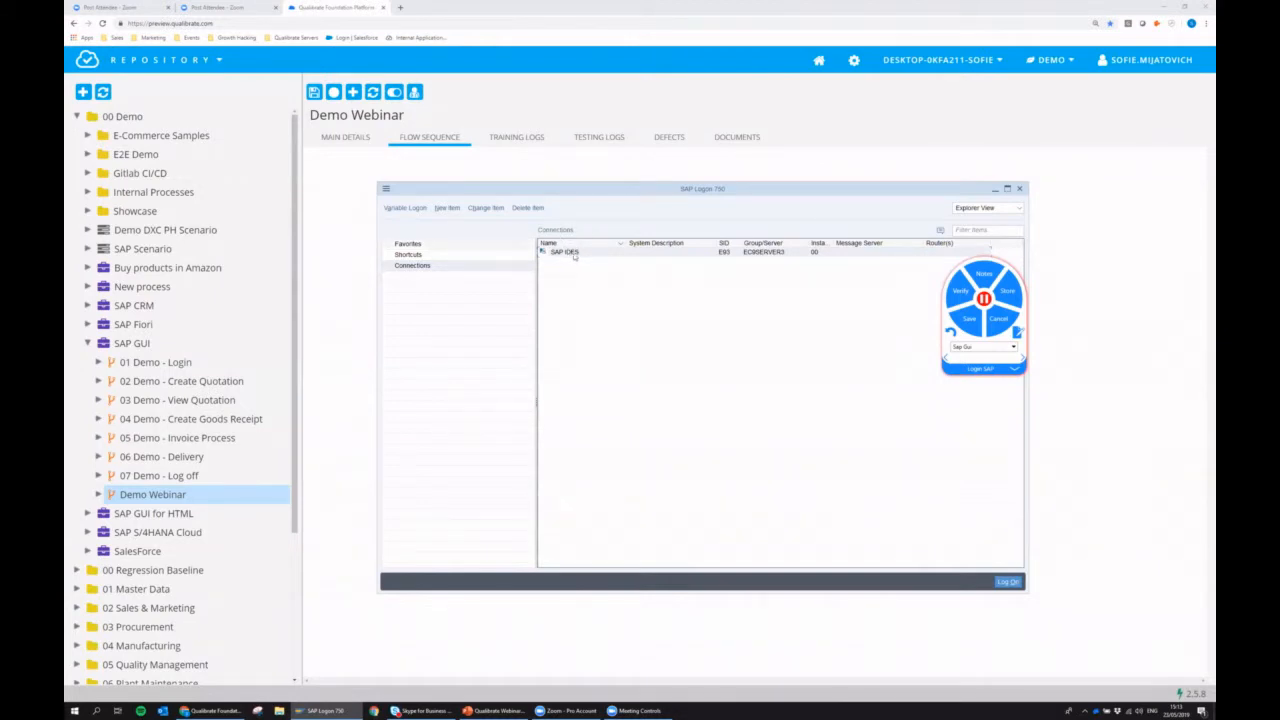
double_click(588, 259)
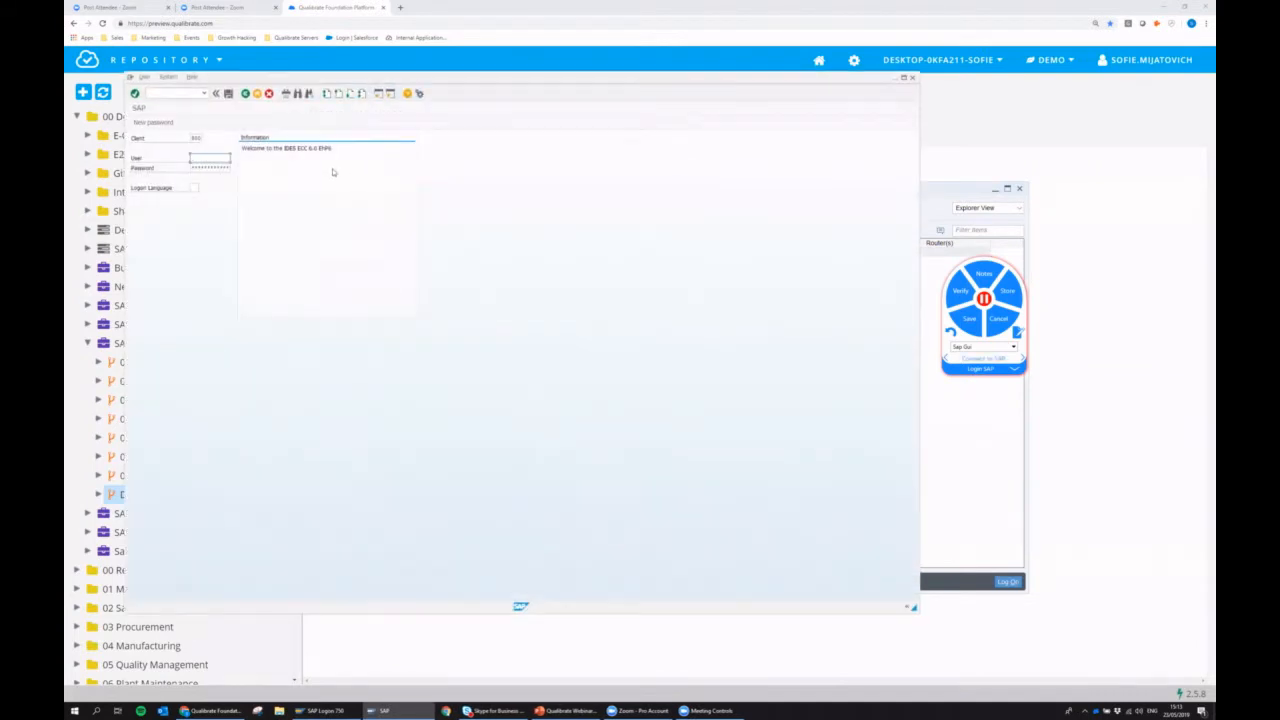
text(user)
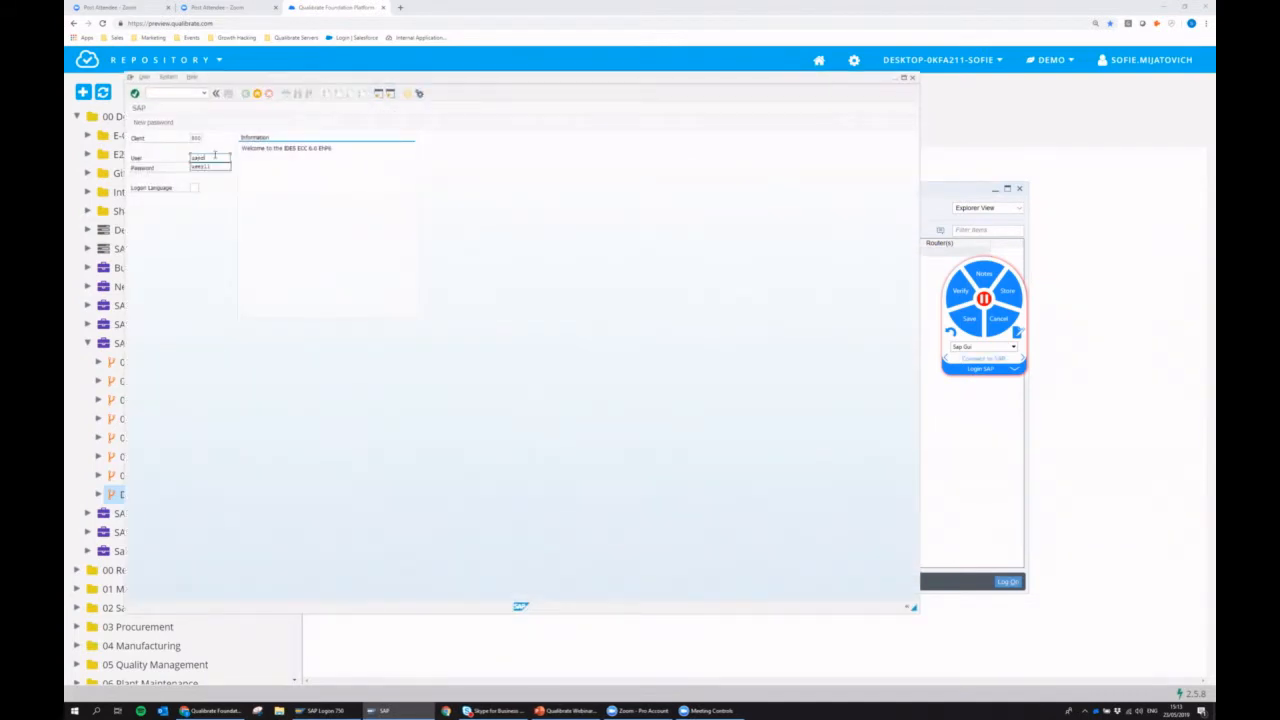
text(11)
key(Tab)
text(*********)
key(Return)
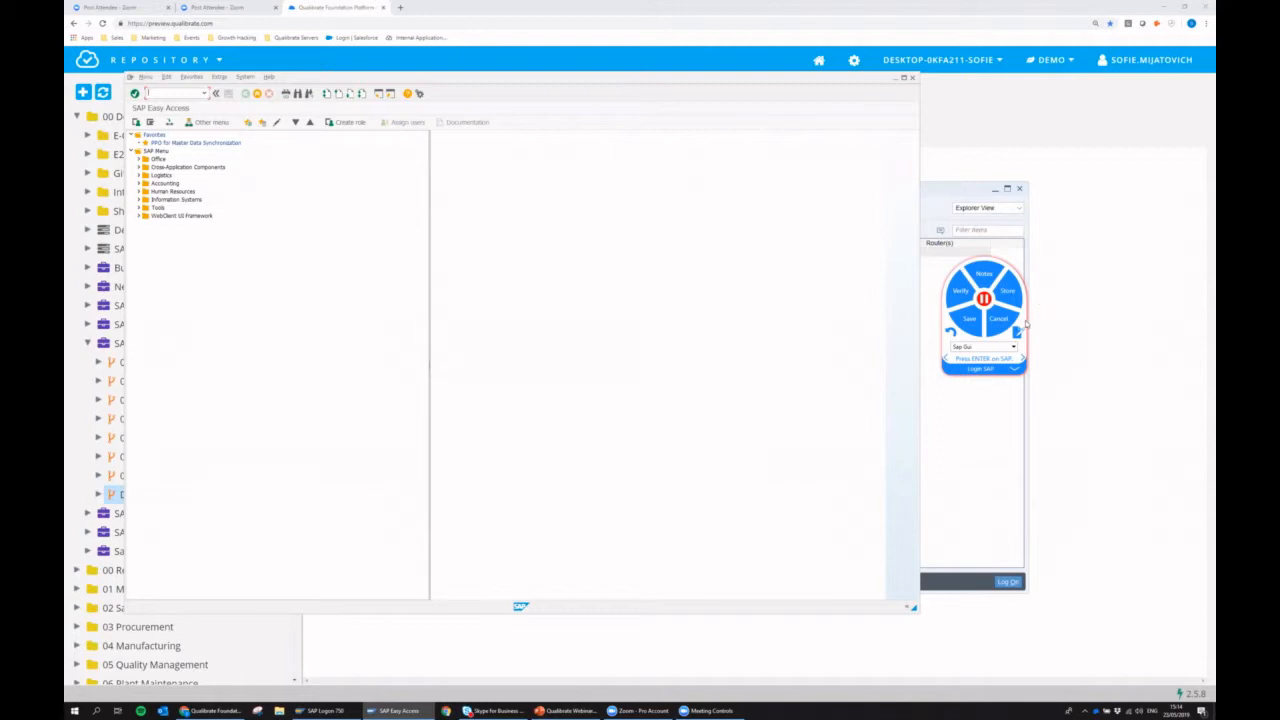
Move the recorder clear of the SAP window and examine the recorded details of the Login SAP steps, including the P_PASSWORD and P_USER parameters.
drag(1024, 328, 1146, 342)
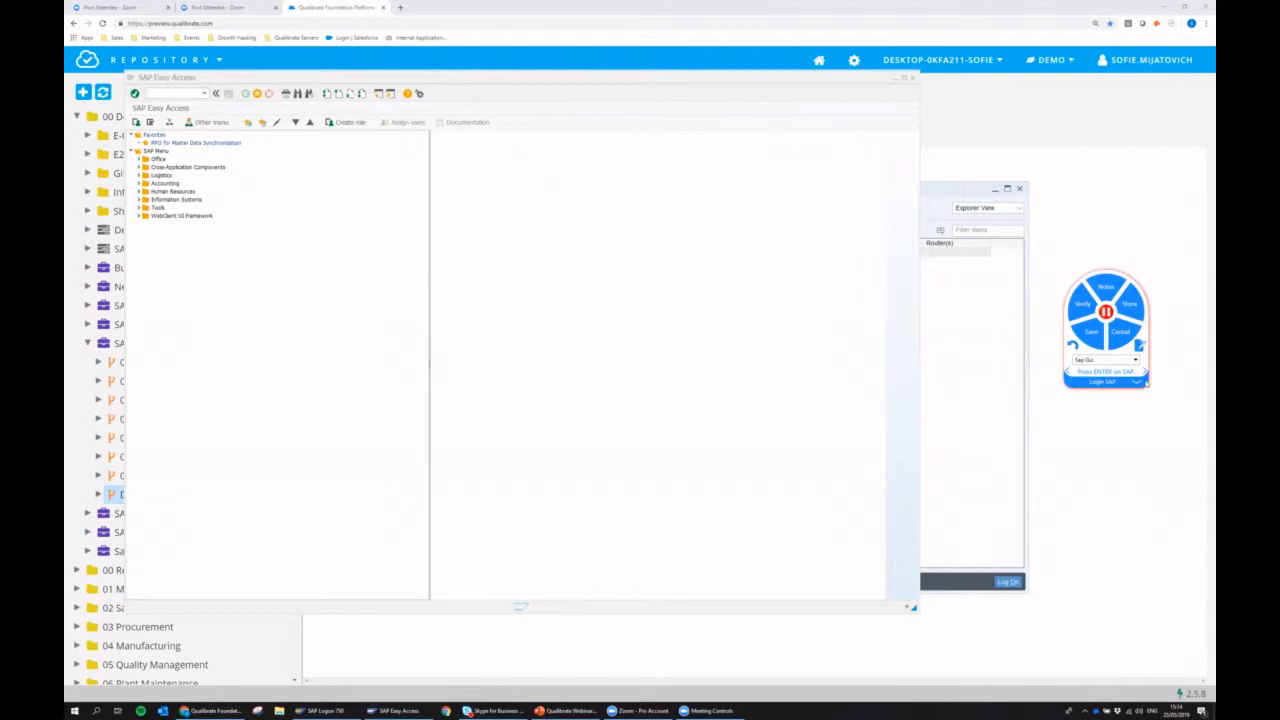
click(1139, 386)
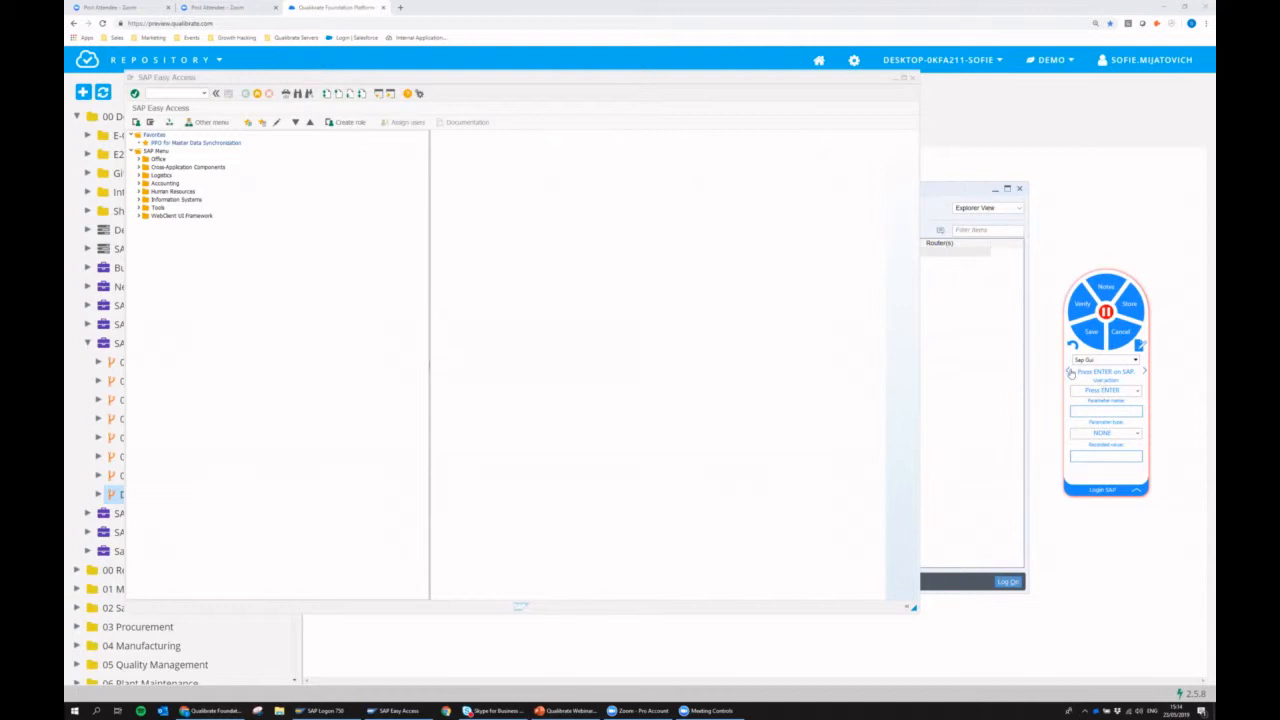
click(1068, 372)
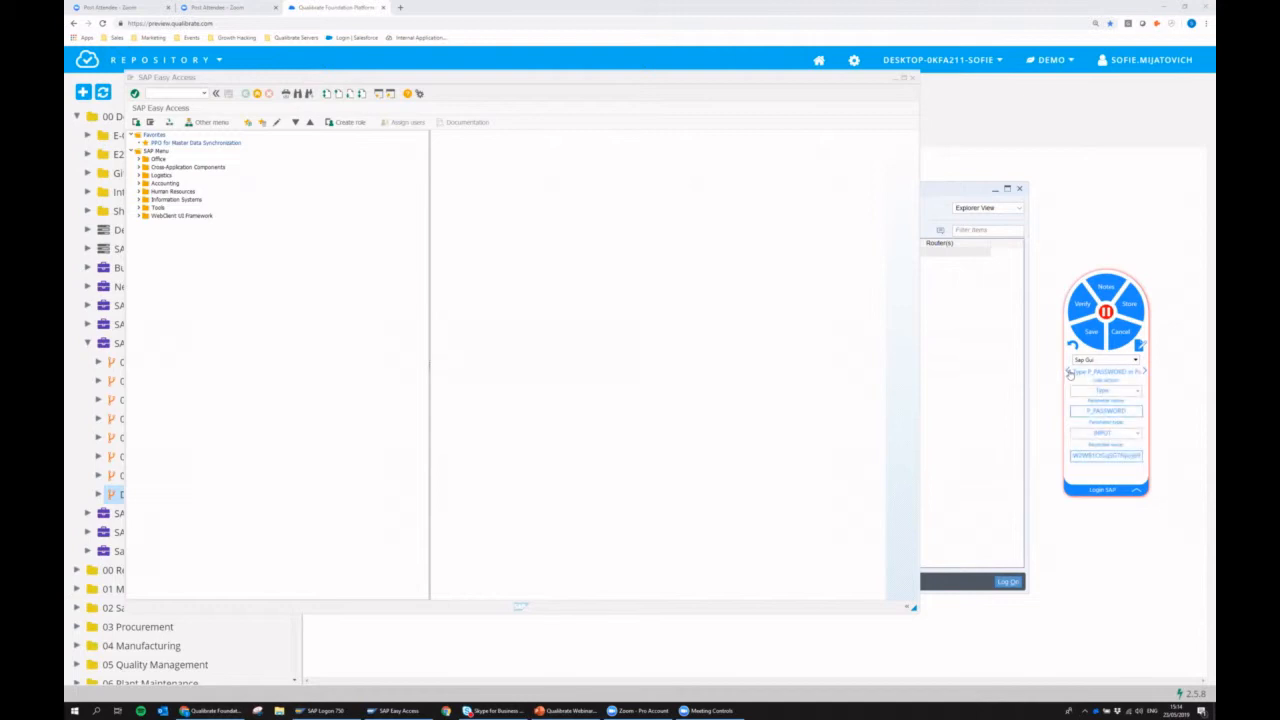
click(1068, 372)
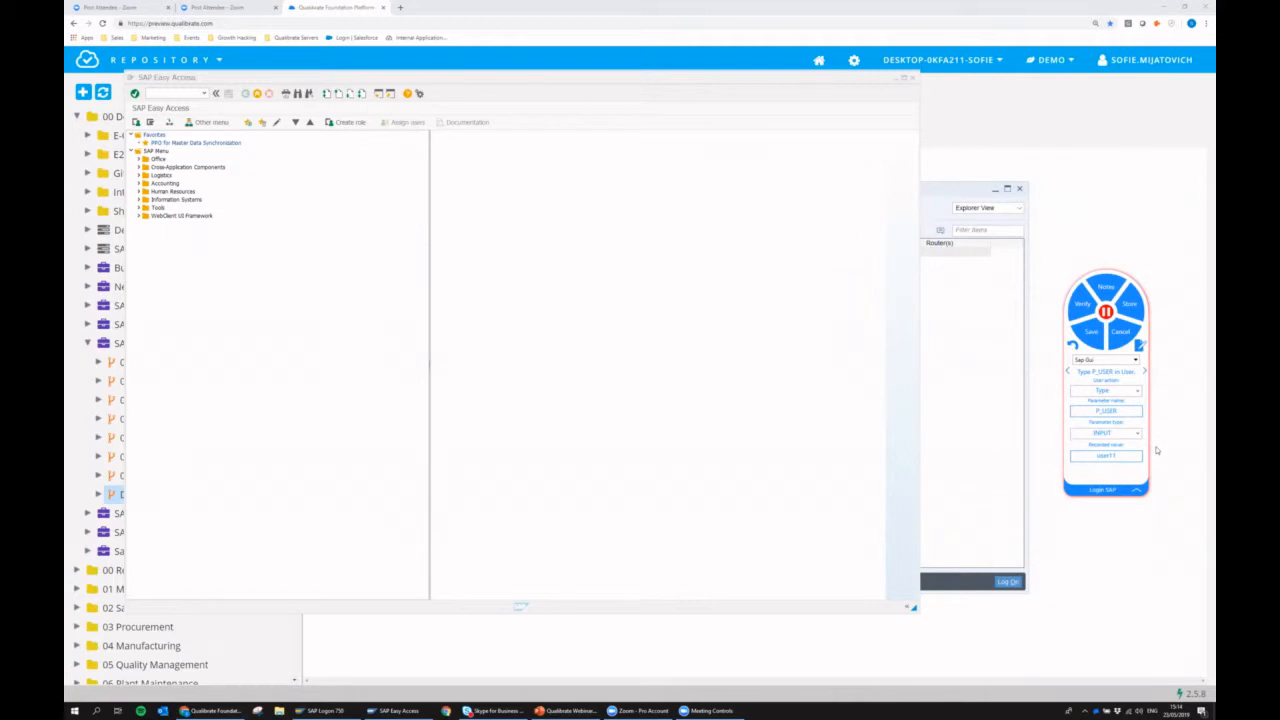
key(BackSpace)
text(23)
key(BackSpace)
key(BackSpace)
click(1144, 371)
click(1137, 490)
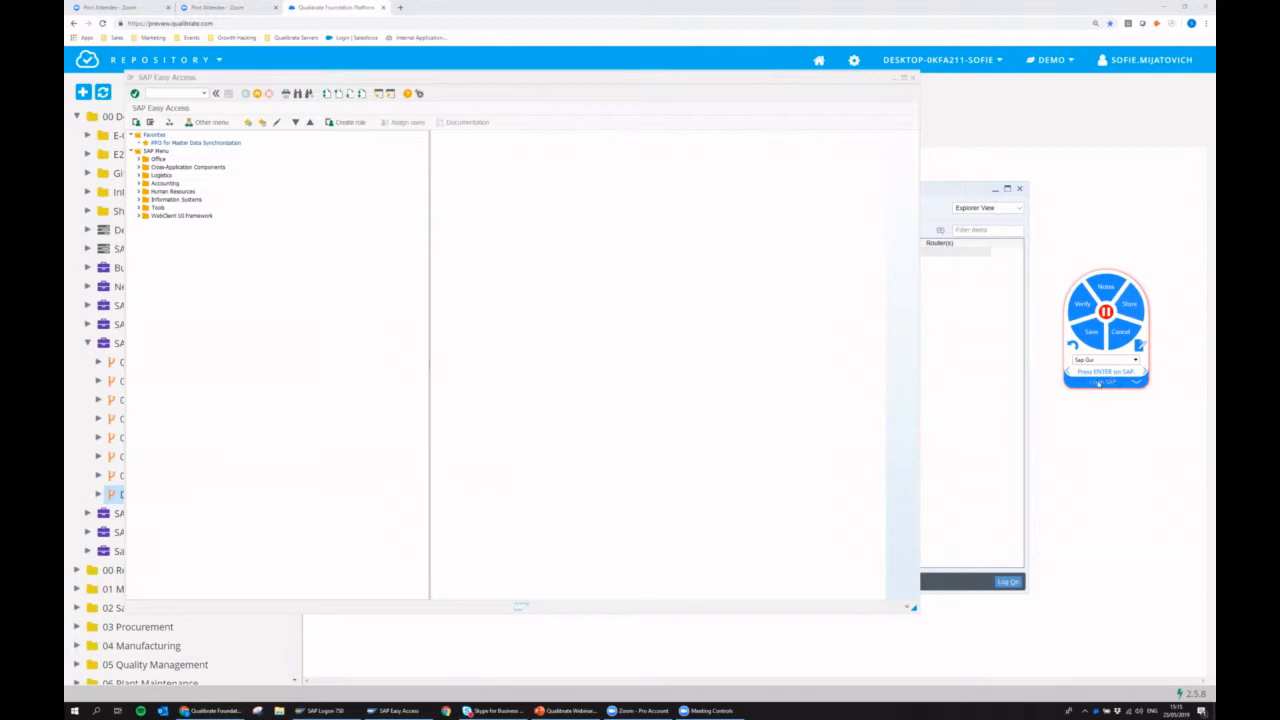
Name the recorder's next task "Create Quotations" and start transaction va21 in SAP Easy Access.
key(BackSpace)
click(187, 94)
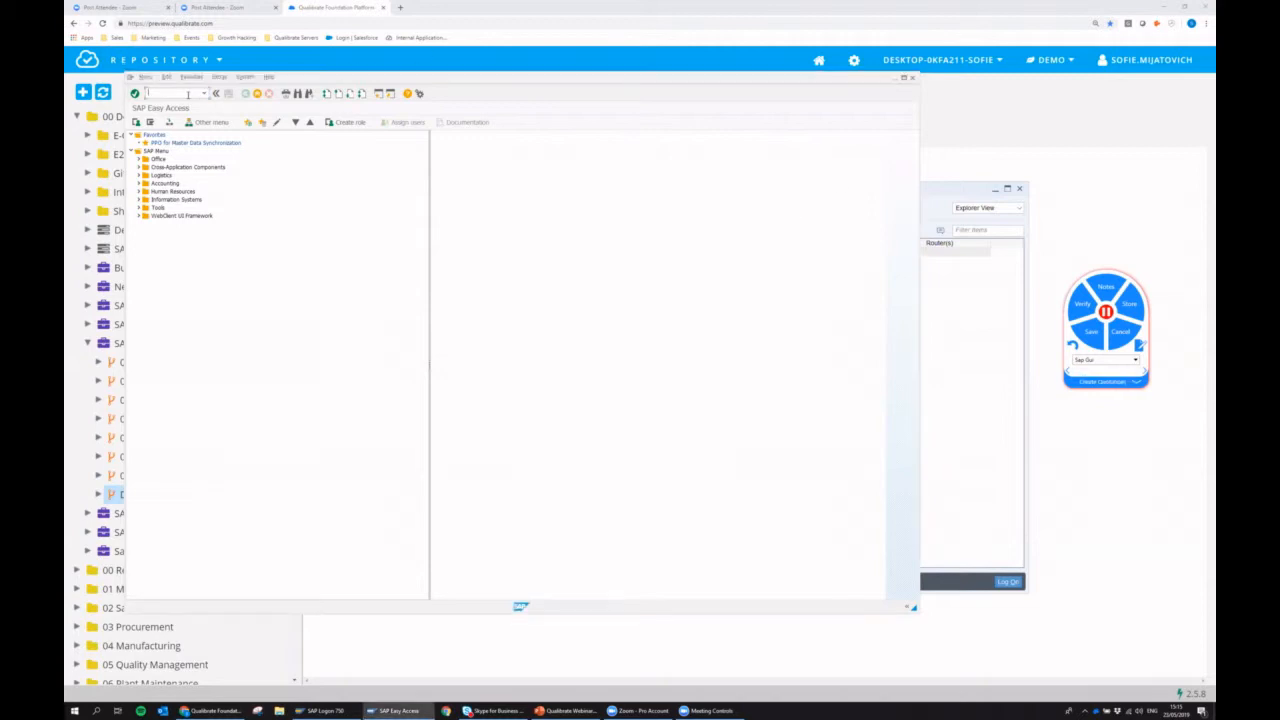
text(va21)
key(Return)
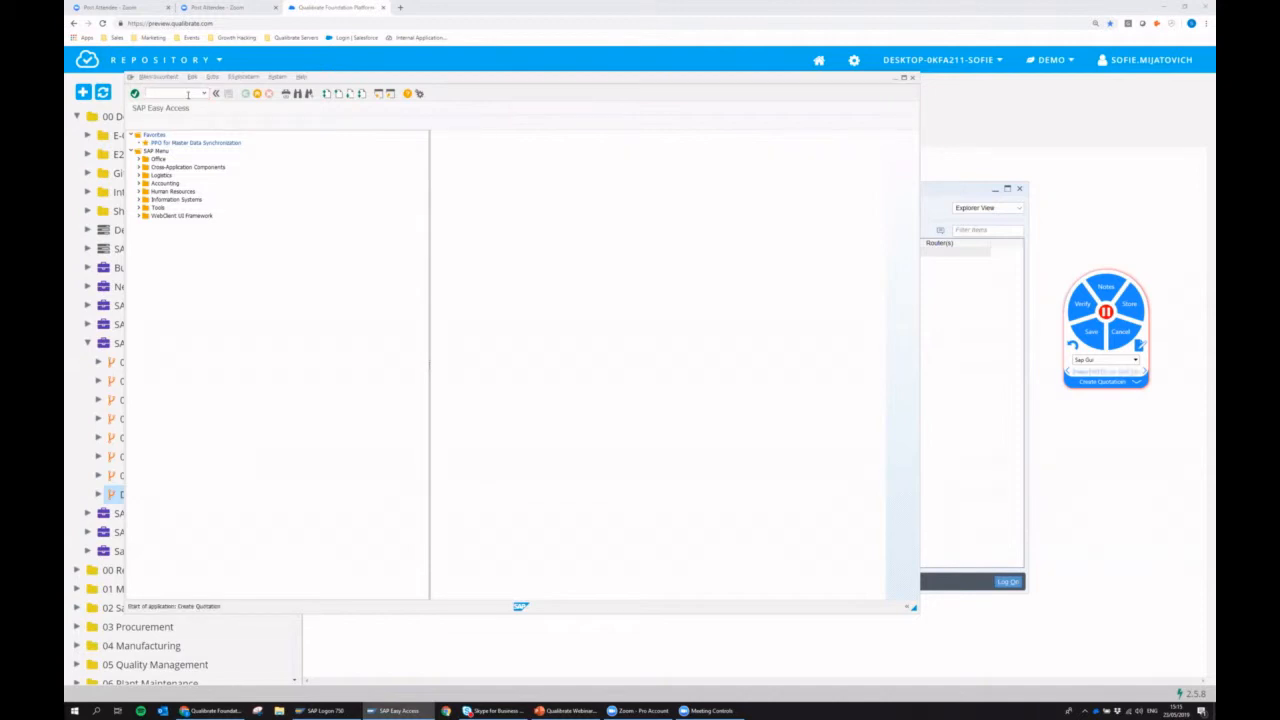
Start a quotation of type qt with sales organization 1000, distribution channel 10 and division 00, continuing to the overview.
text(1)
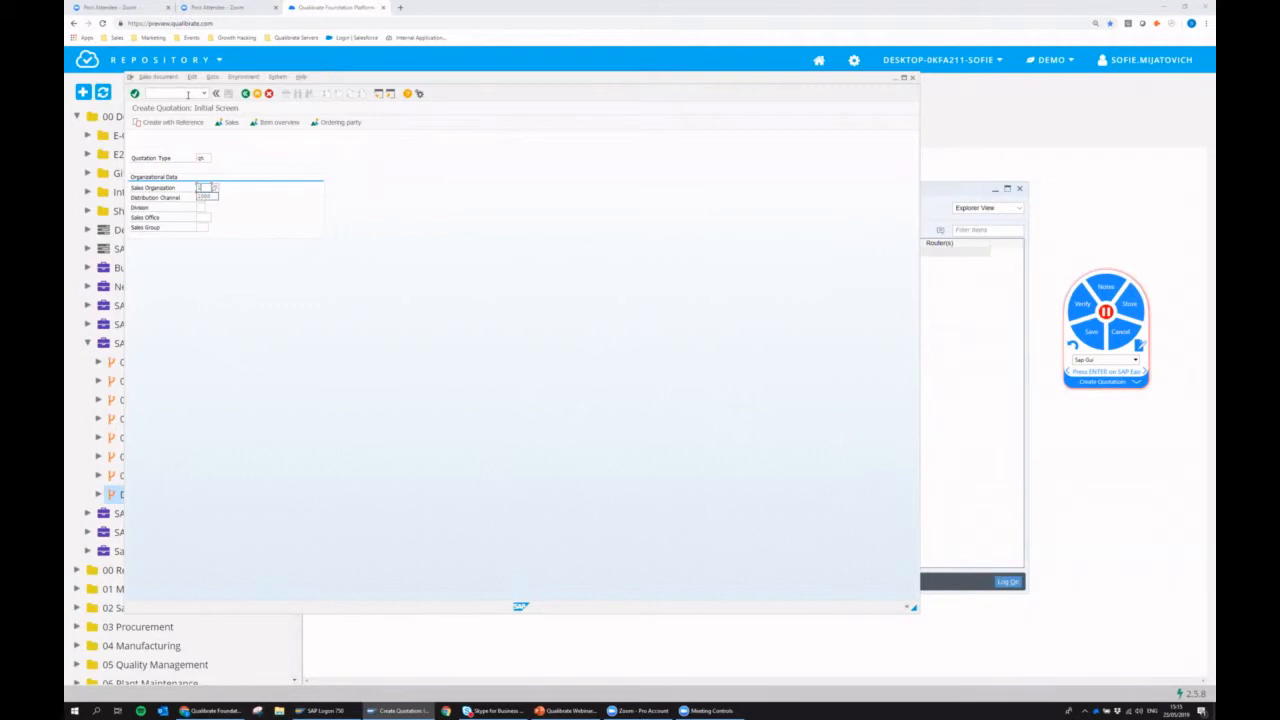
text(000)
key(Tab)
text(10)
key(Tab)
text(00)
key(Return)
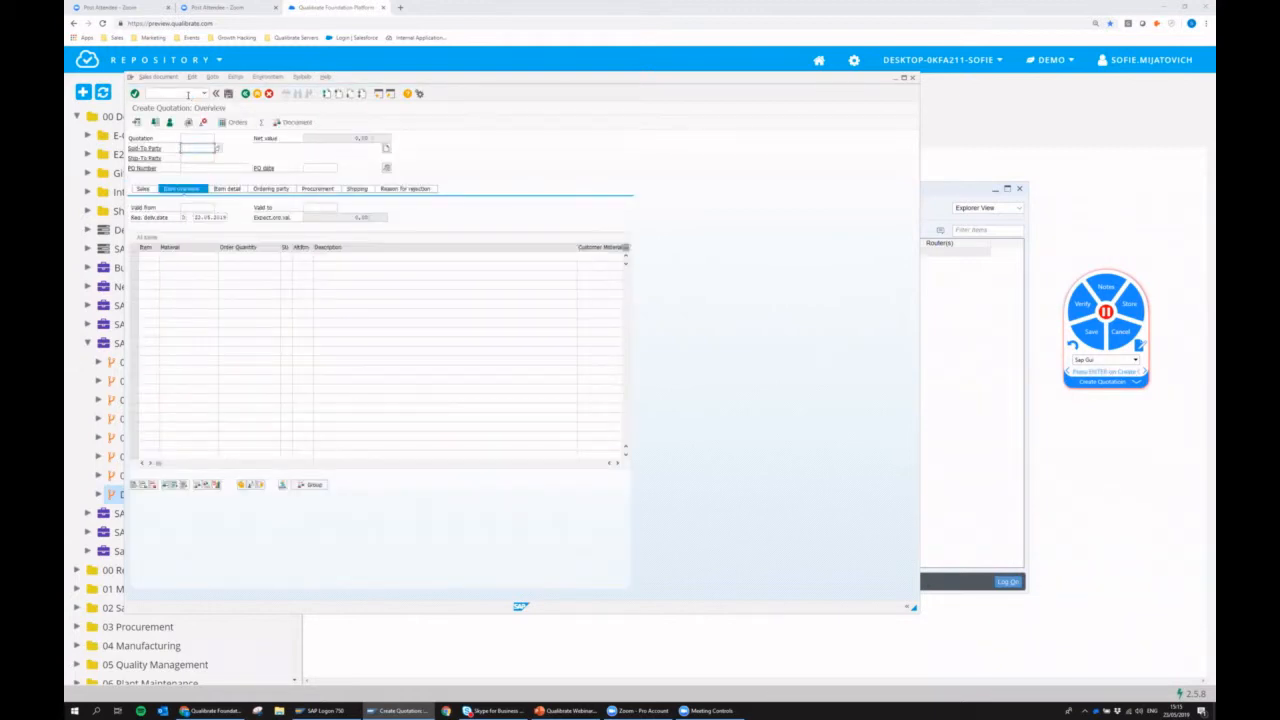
Enter the customer number for both the sold-to party and the ship-to party of the quotation.
text(1000)
click(192, 157)
text(1000)
Add material p-100 with an order quantity of 1 as the first quotation item and save the quotation.
click(194, 256)
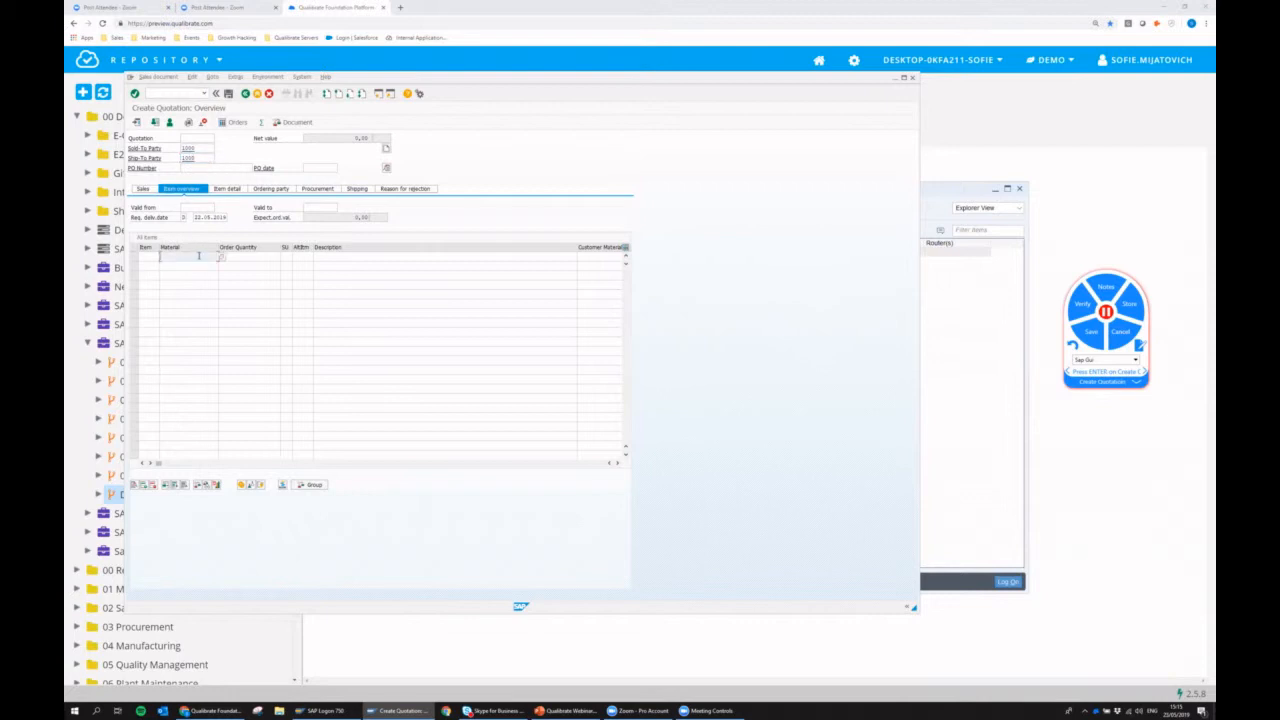
text(d)
key(Return)
key(Tab)
text(1)
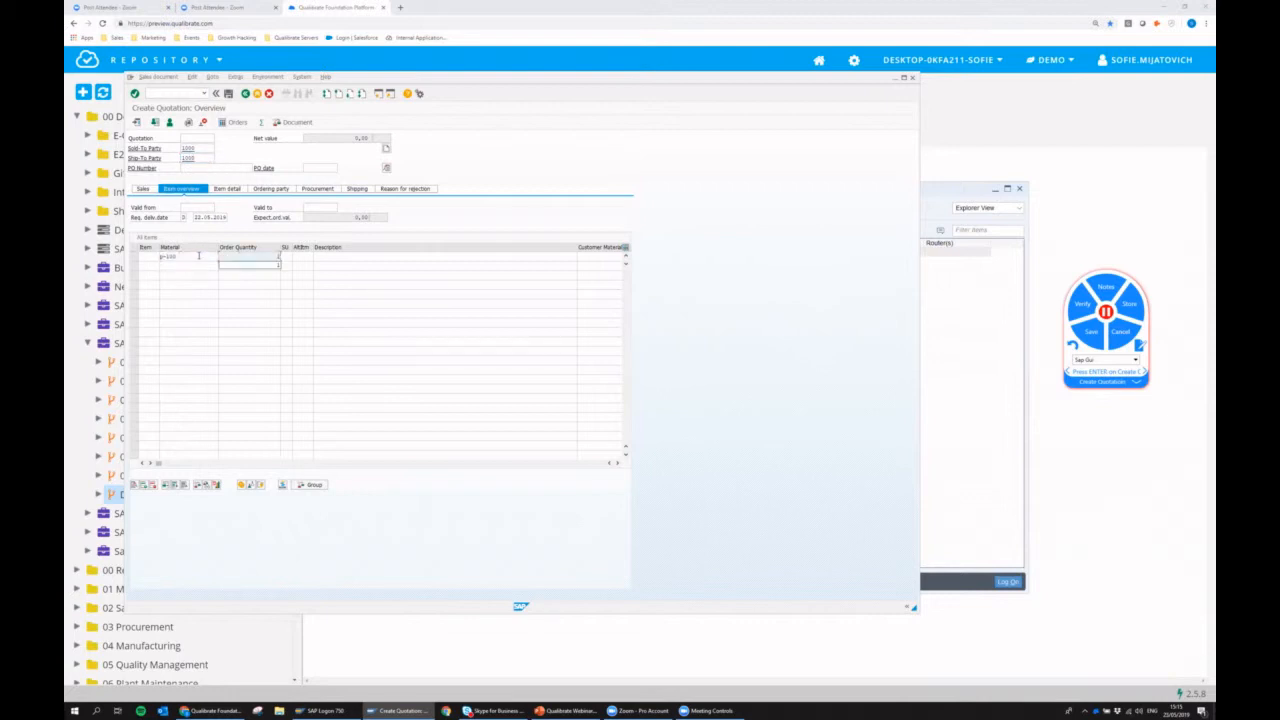
key(Return)
key(Return)
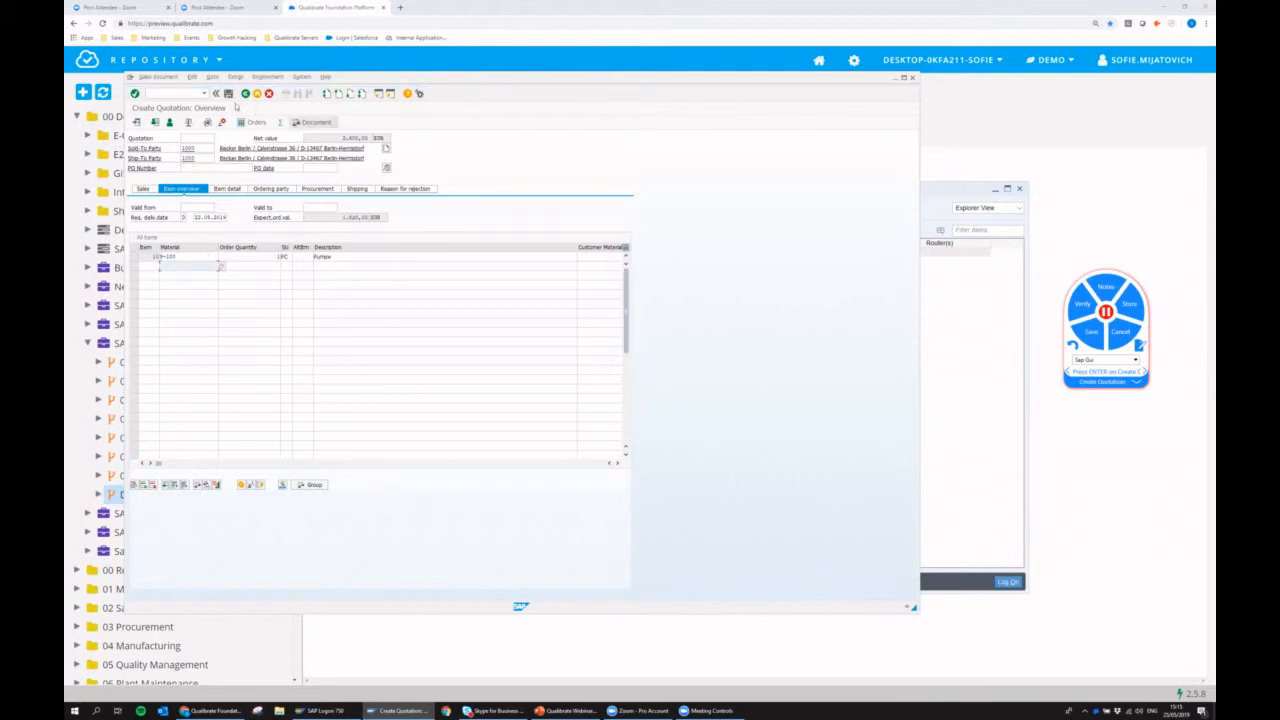
click(228, 93)
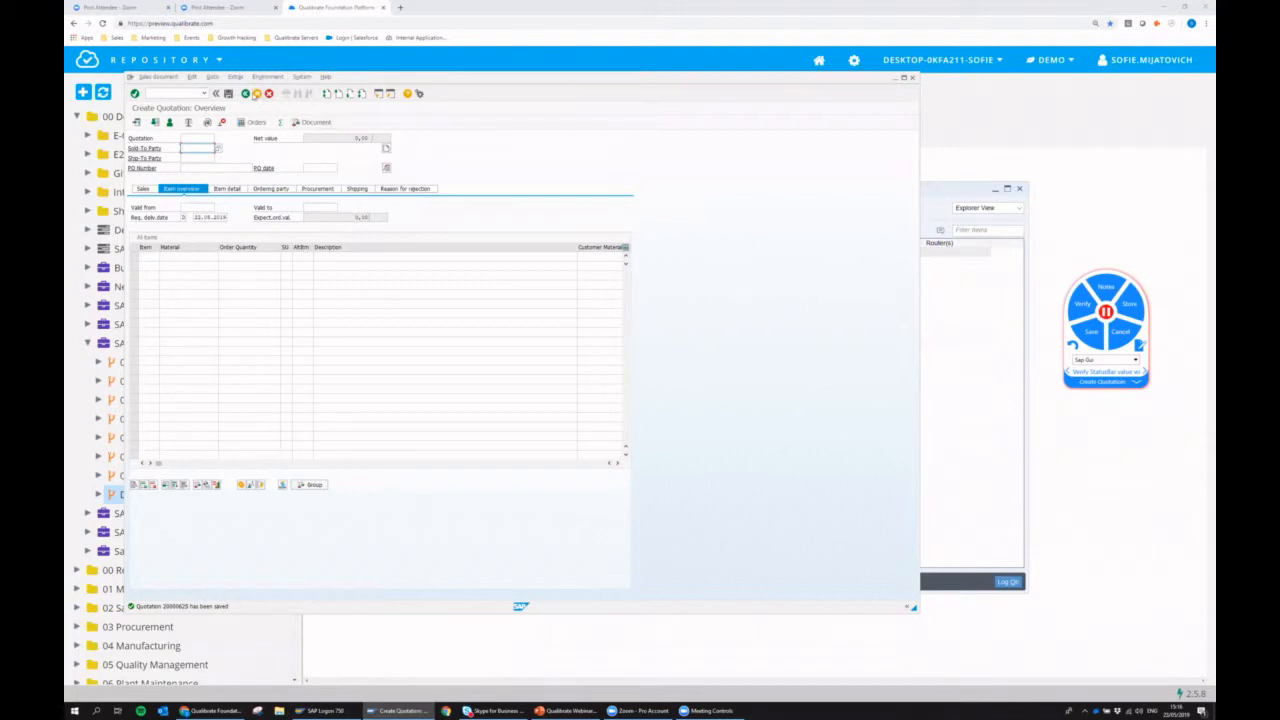
Exit quotation creation, name the recorder's next task "View Quotatioin" and display the saved quotation with transaction va23.
click(257, 95)
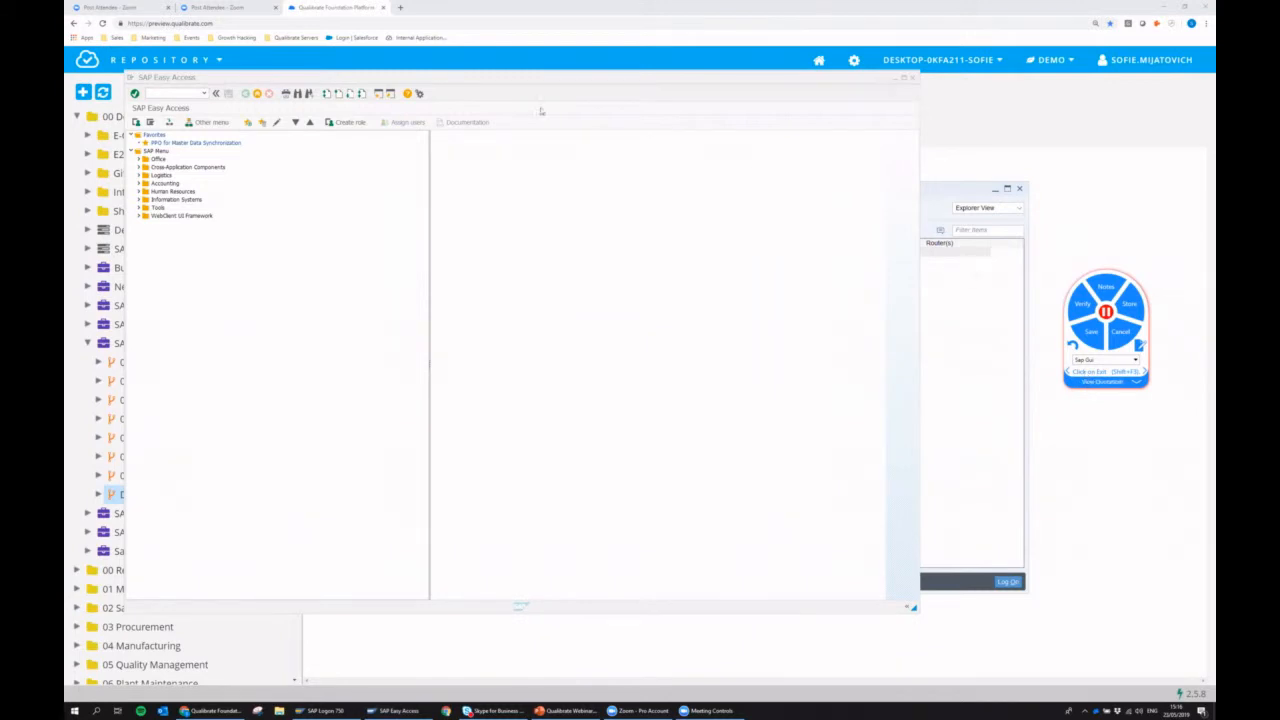
click(175, 93)
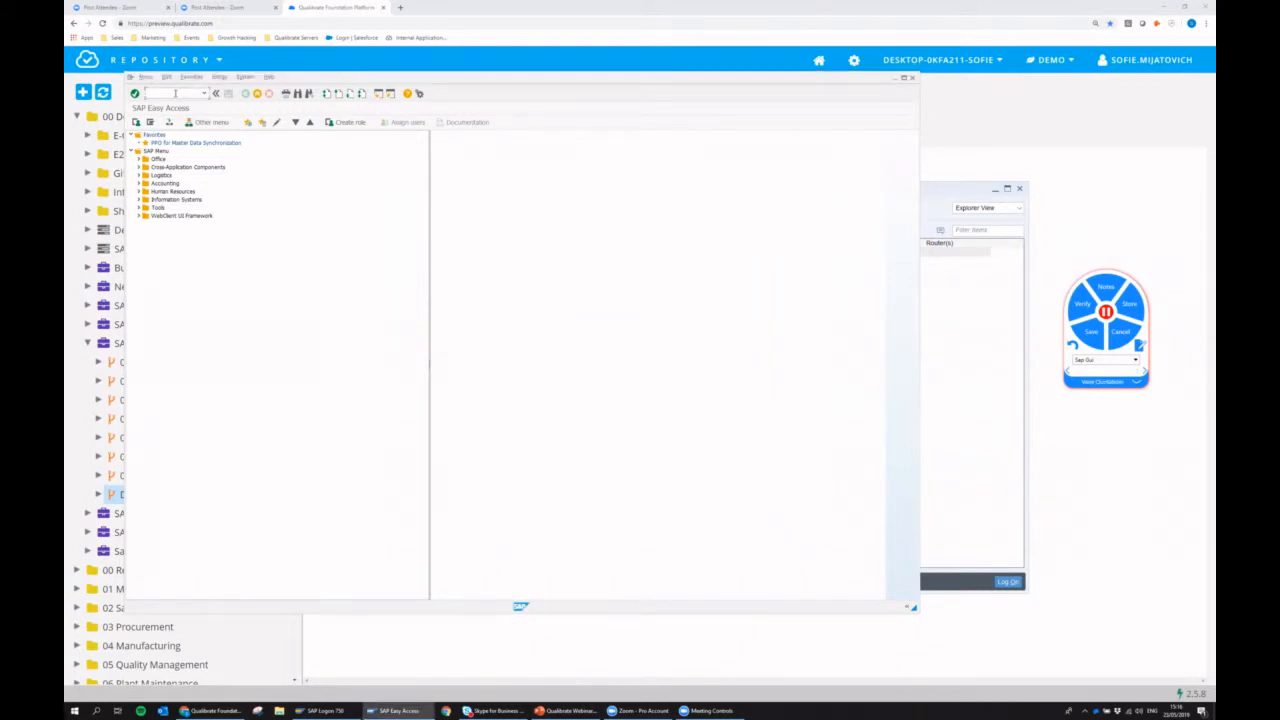
text(va2)
key(Return)
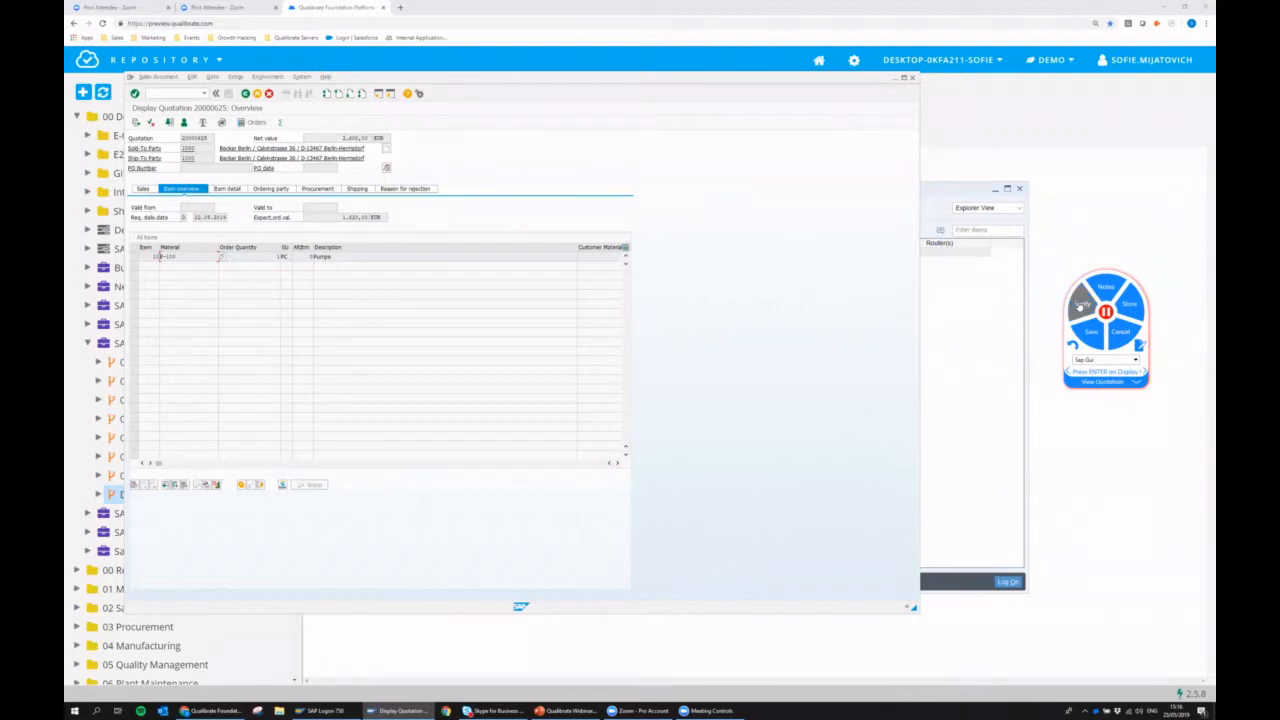
Record a verification of the displayed quotation's net value and expand the details of that recorded step.
click(1081, 305)
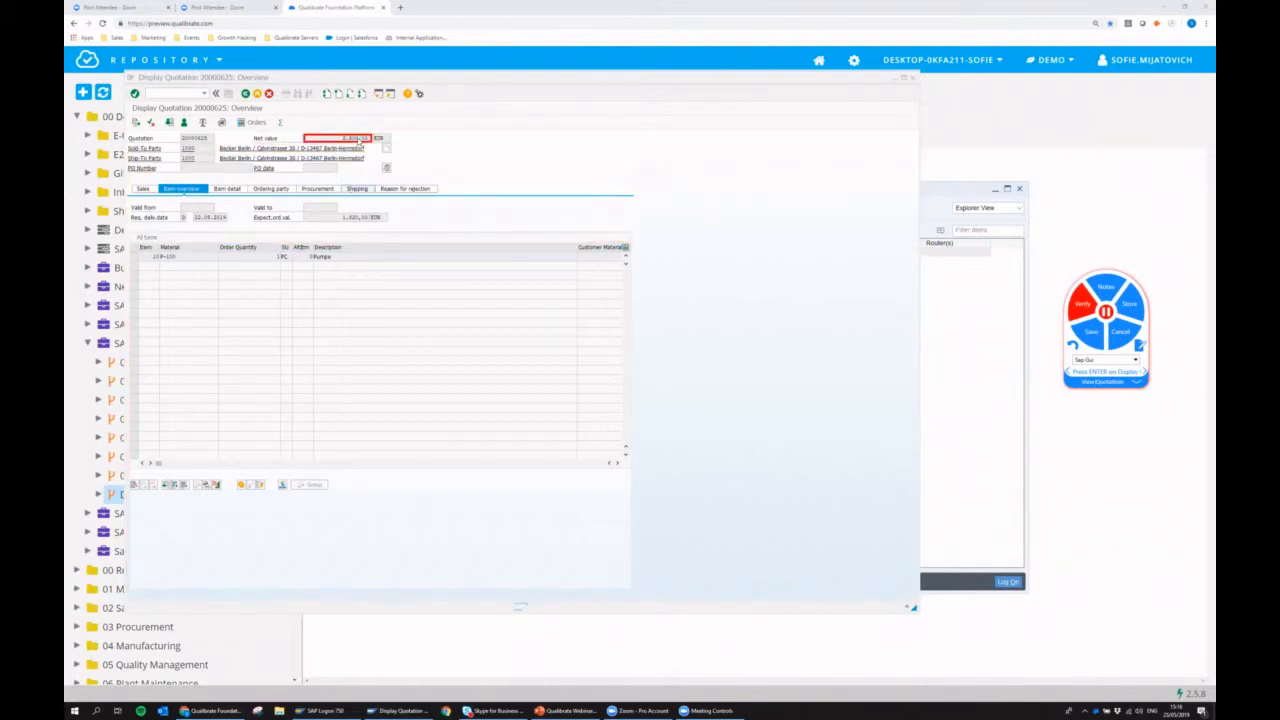
click(360, 140)
click(1137, 382)
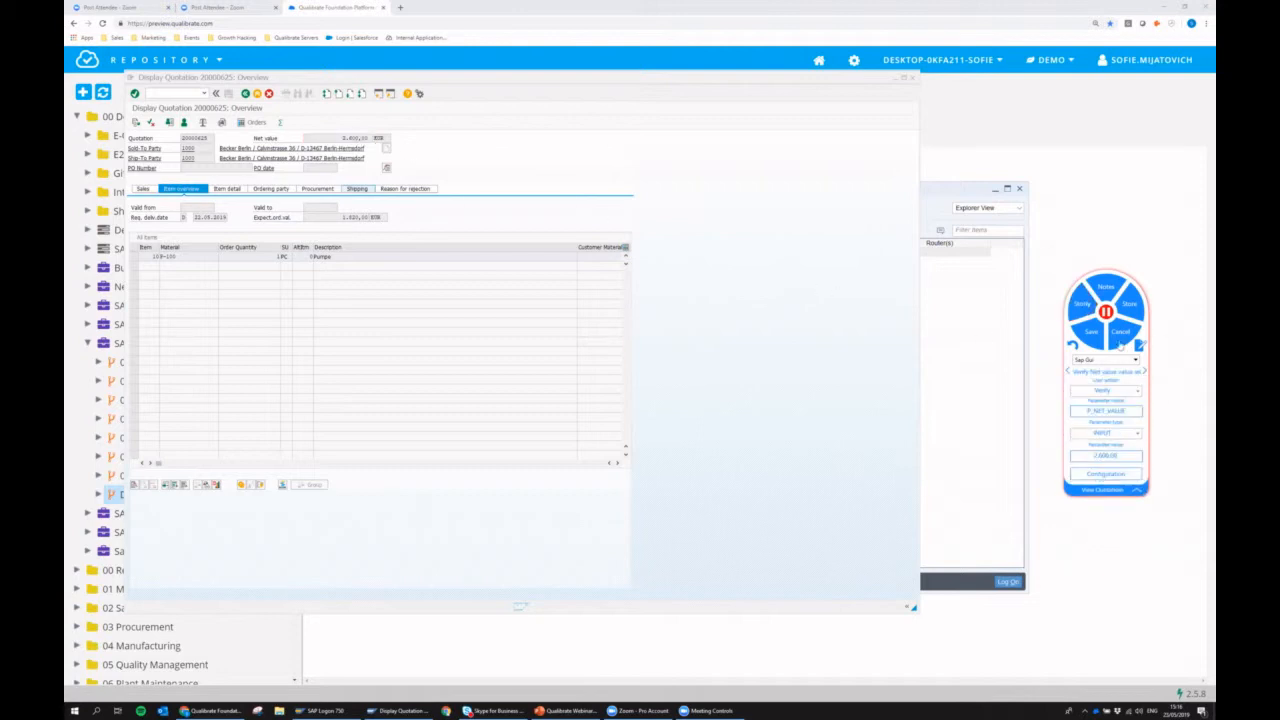
Try the Equals comparison in the net value verification's configuration, examine its advanced configuration code and cancel.
click(1104, 474)
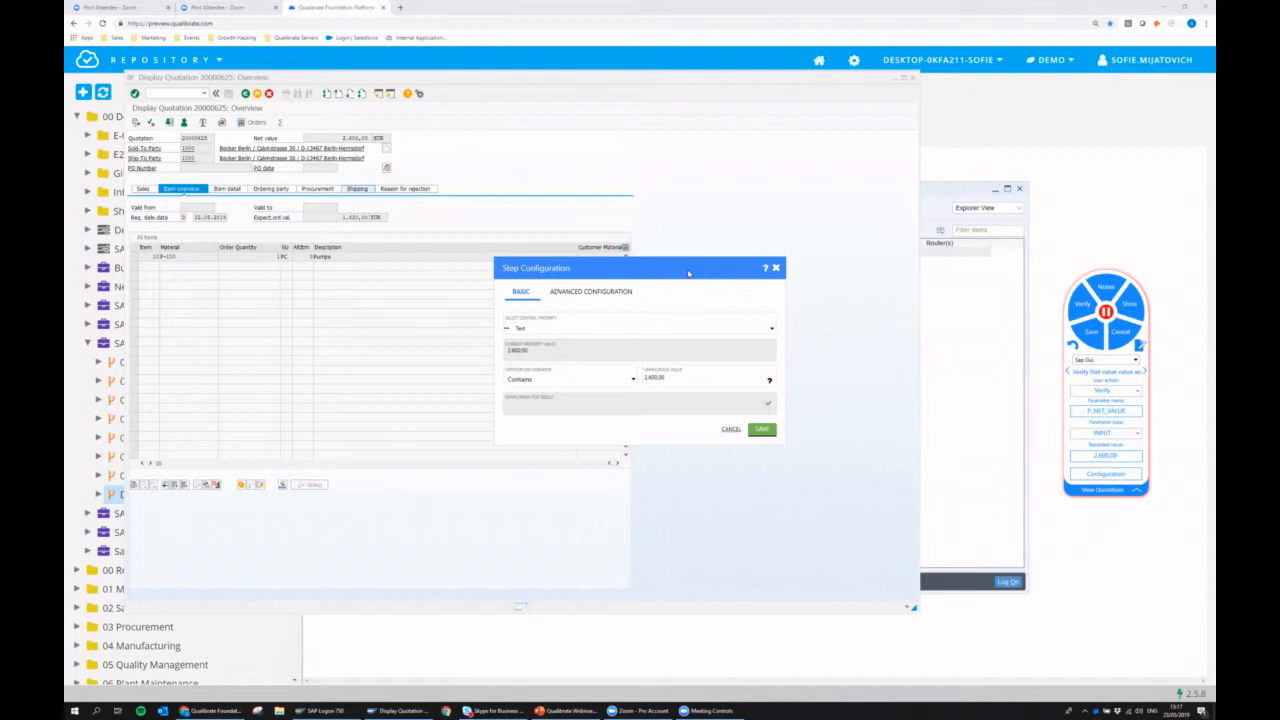
click(526, 380)
click(520, 391)
click(609, 293)
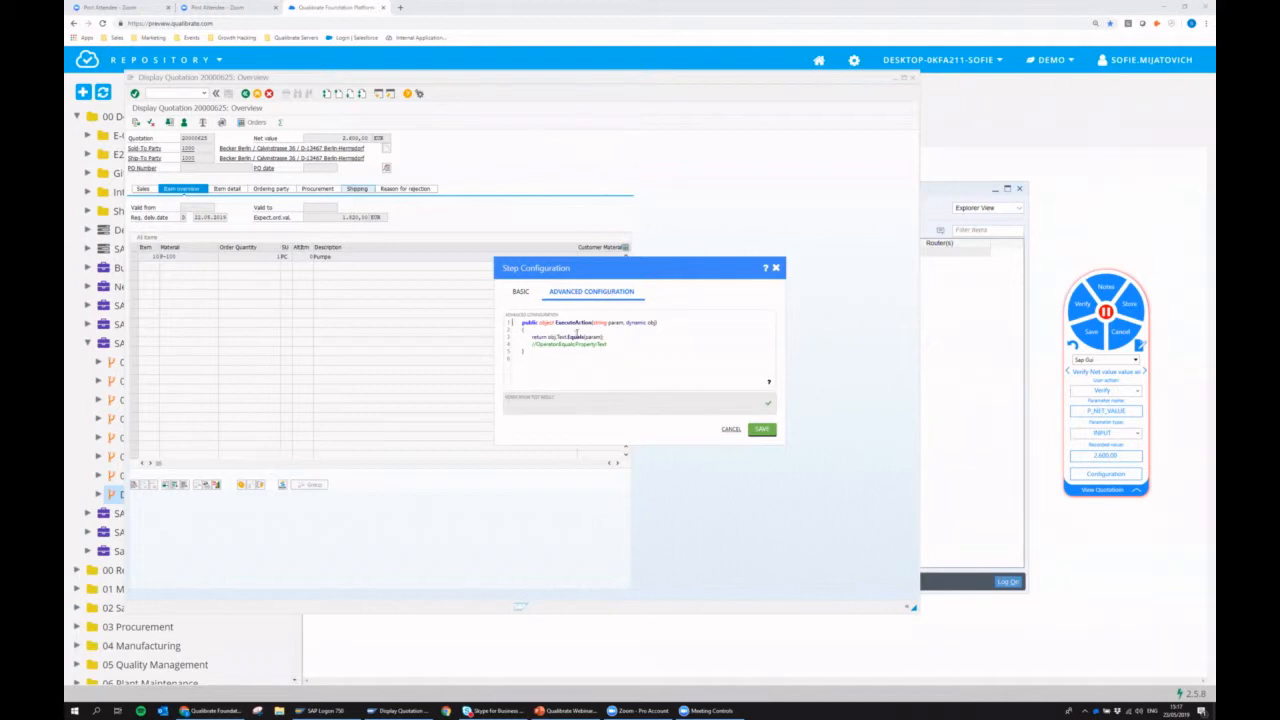
click(731, 429)
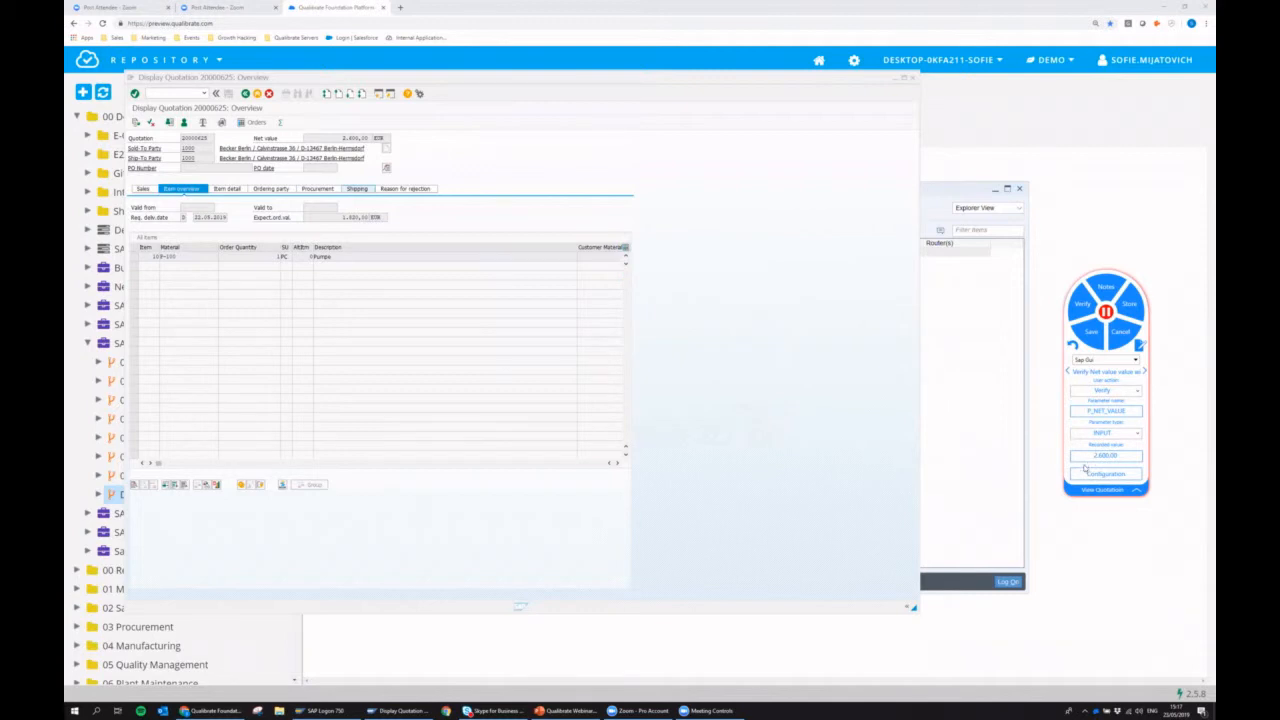
Set the recorded value of the P_NET_VALUE verification to 555555 and collapse the step details.
drag(1128, 455, 1087, 459)
text(555555)
click(1136, 491)
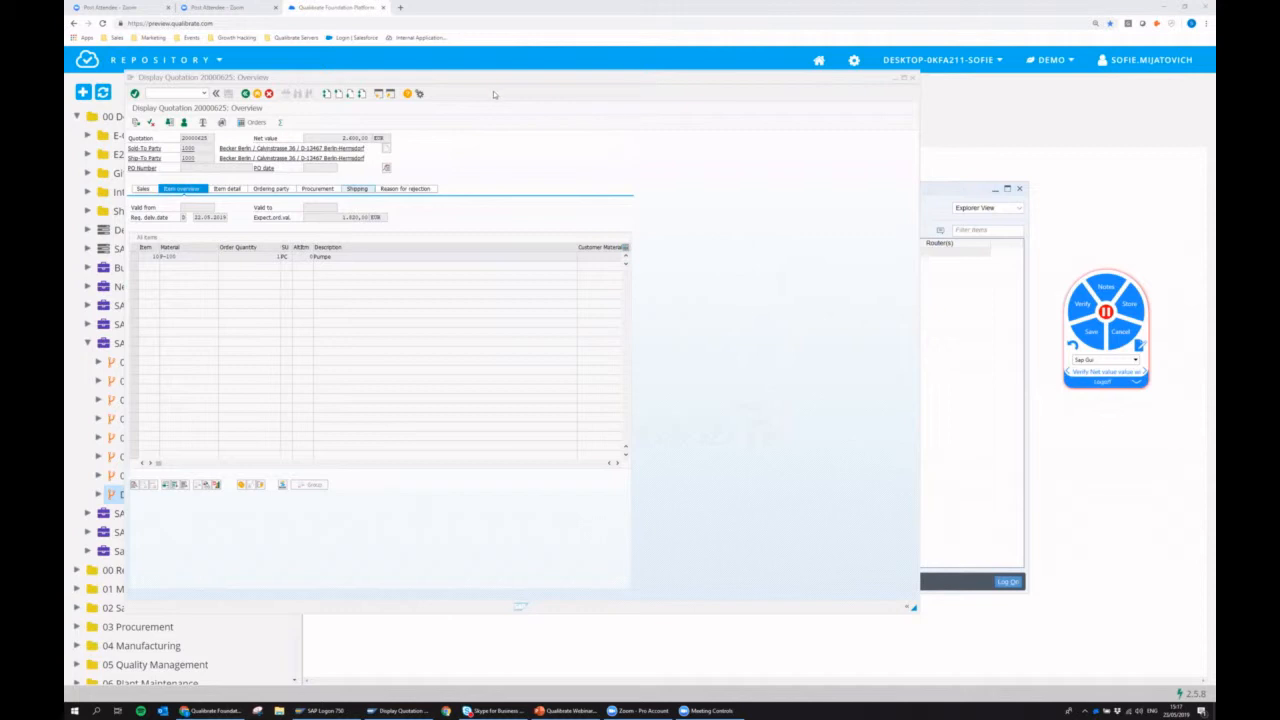
Record exiting SAP with transaction /nex as the task "Logoff" and save the recording to the Demo Webinar flow.
click(257, 93)
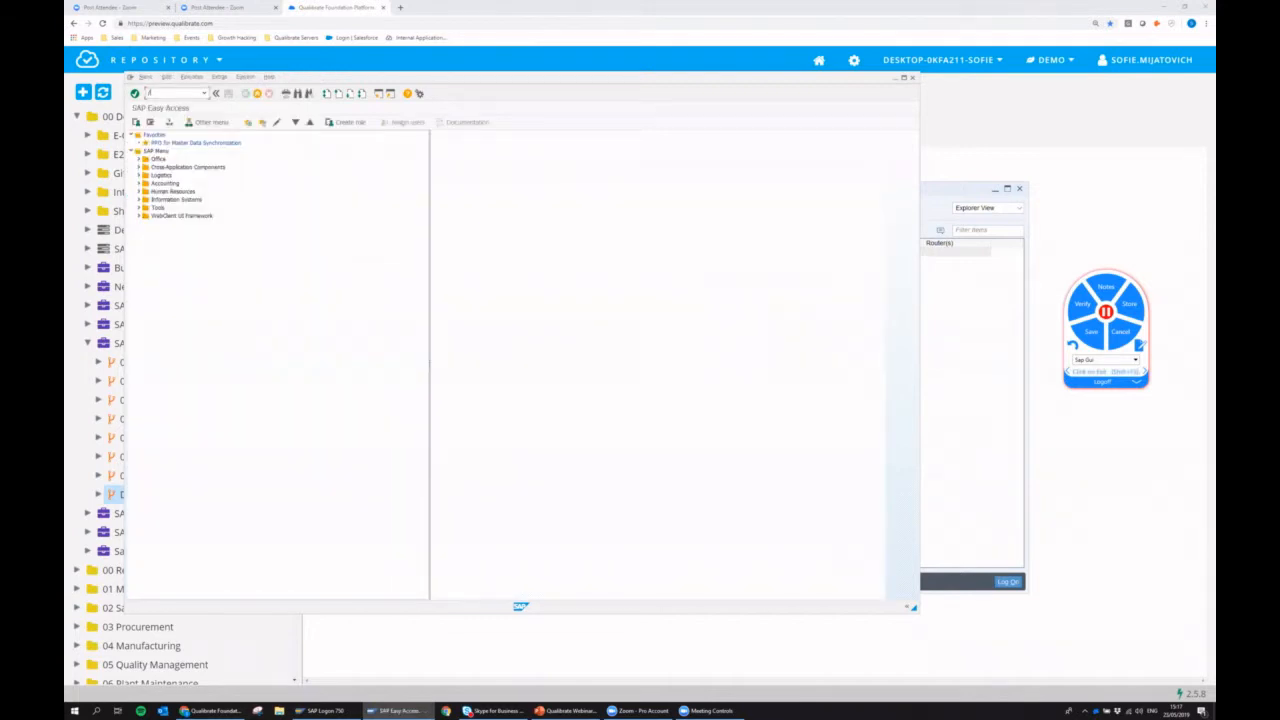
key(Return)
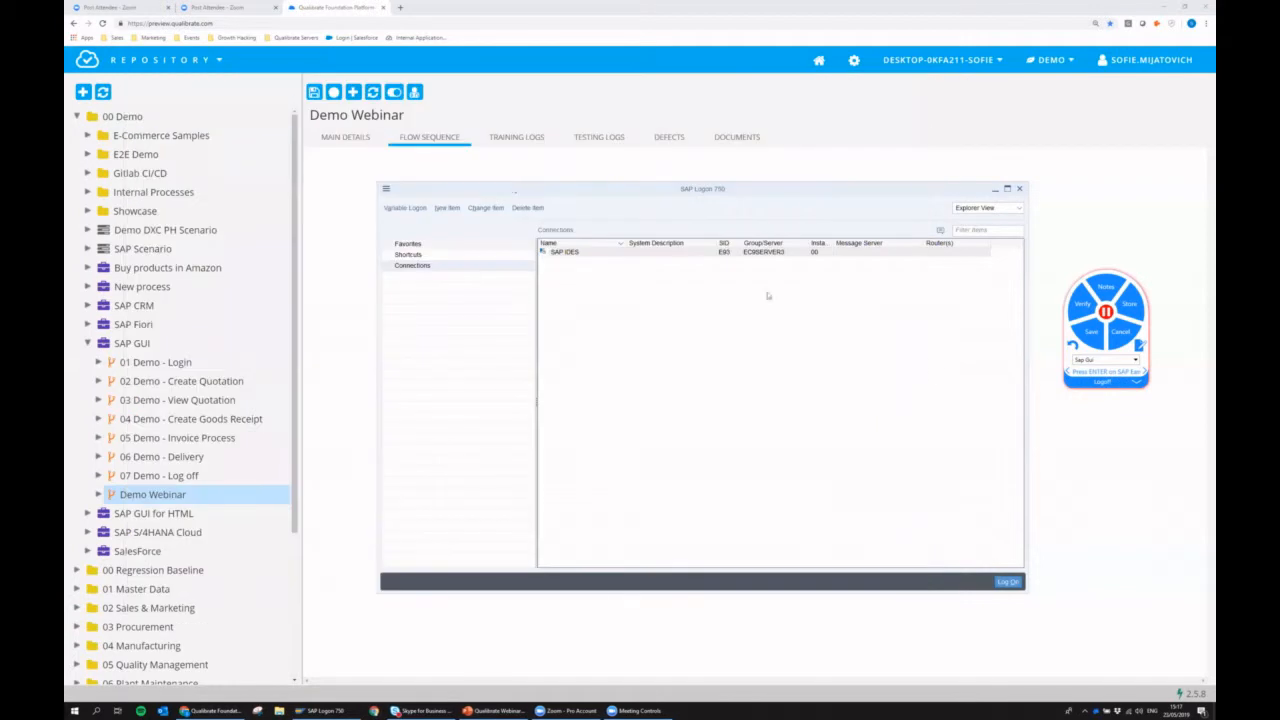
click(1091, 334)
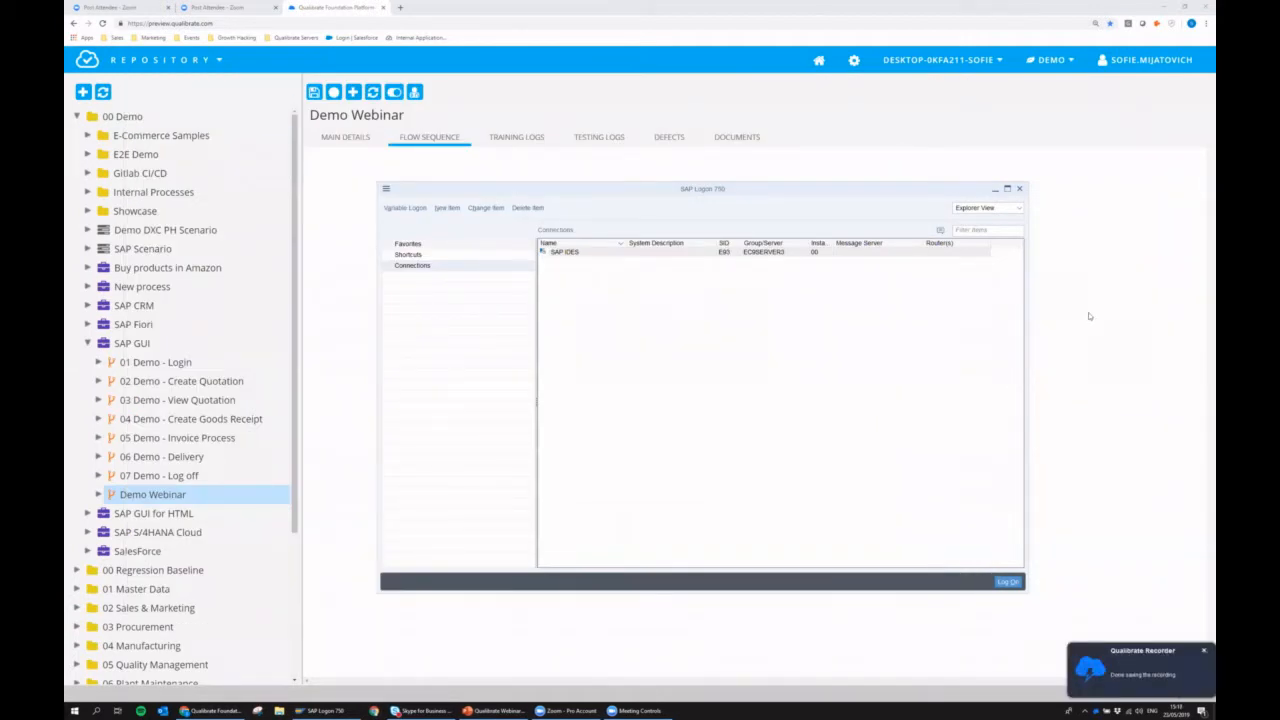
click(373, 93)
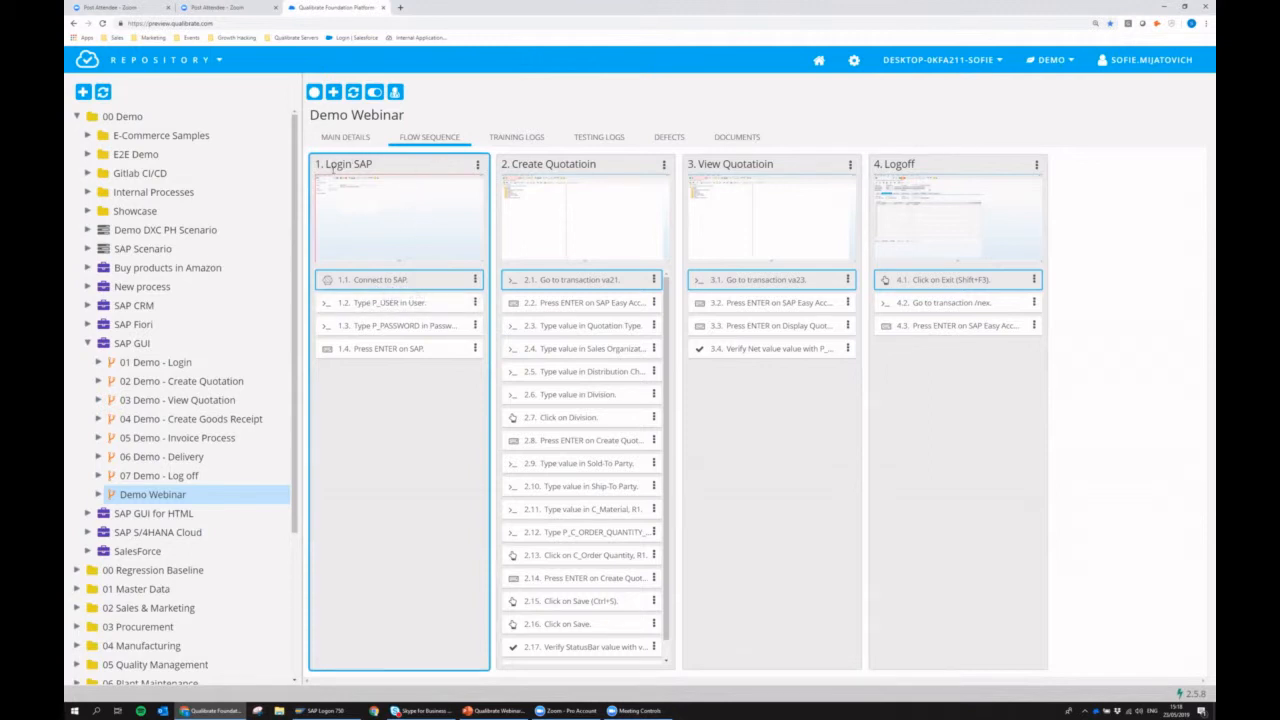
Review the recorded steps of the Login SAP task and examine the enlarged screenshot of the P_PASSWORD step.
click(363, 305)
click(365, 326)
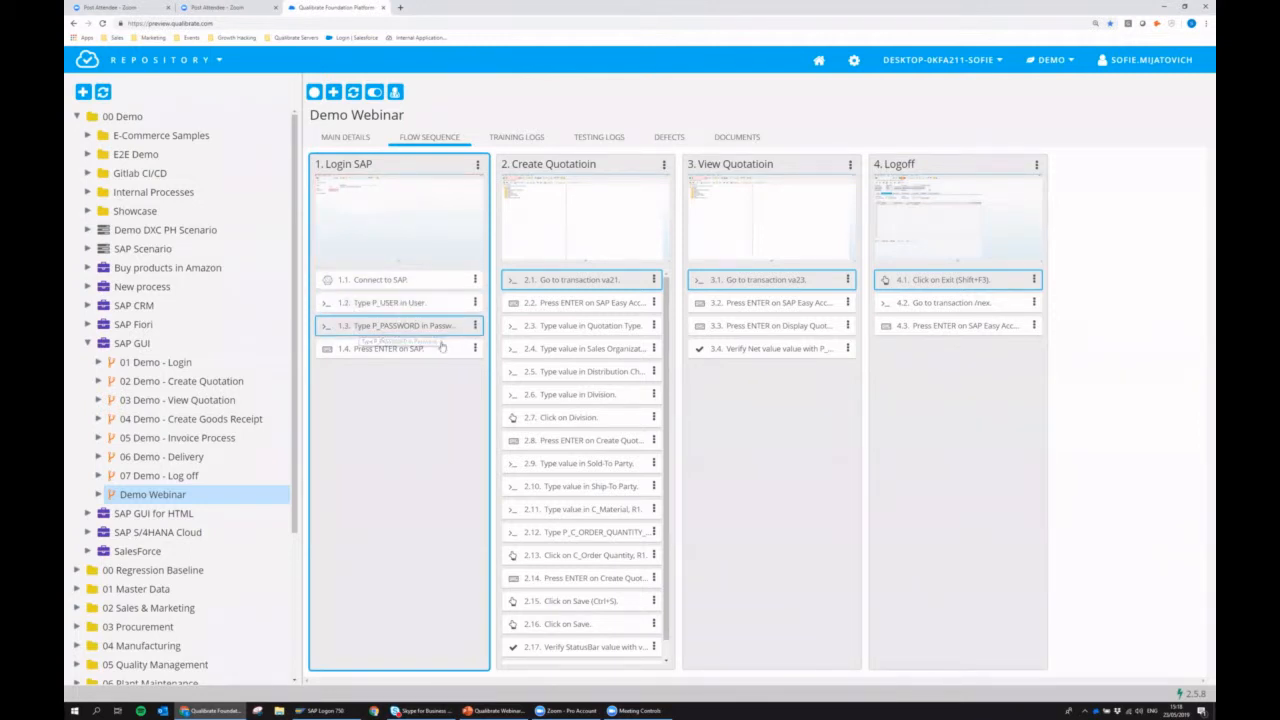
click(385, 356)
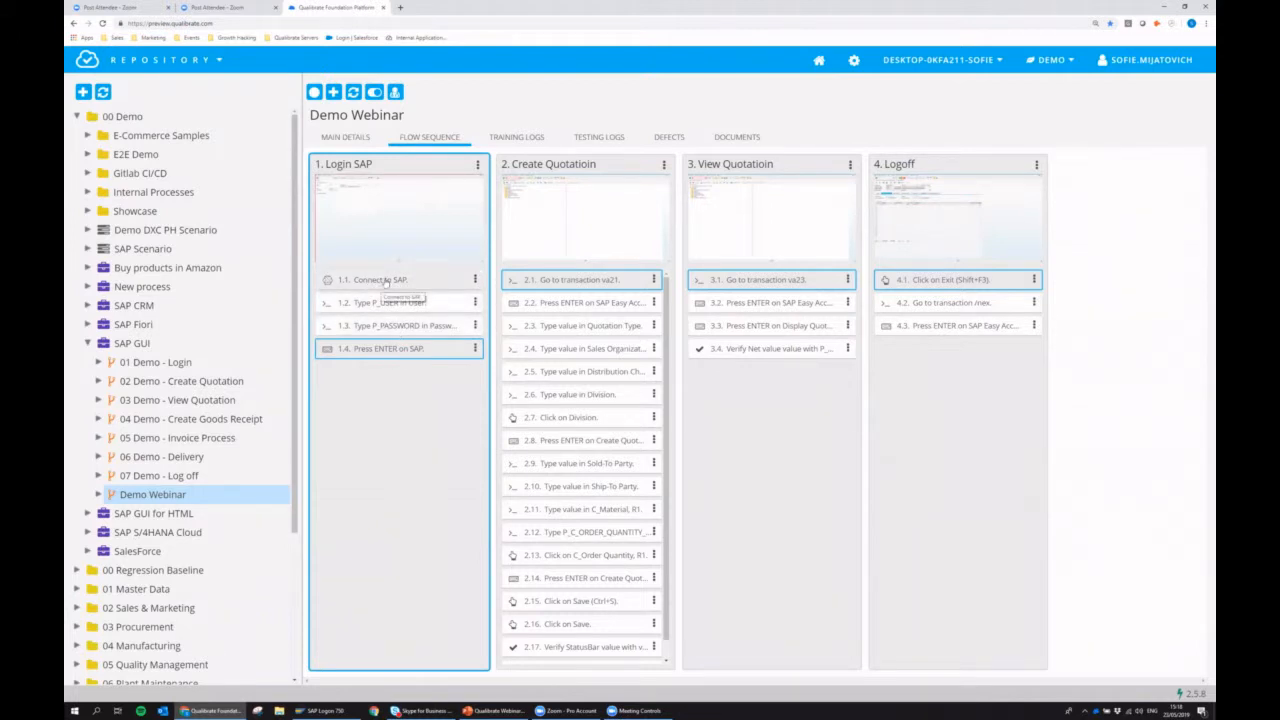
click(386, 282)
click(410, 326)
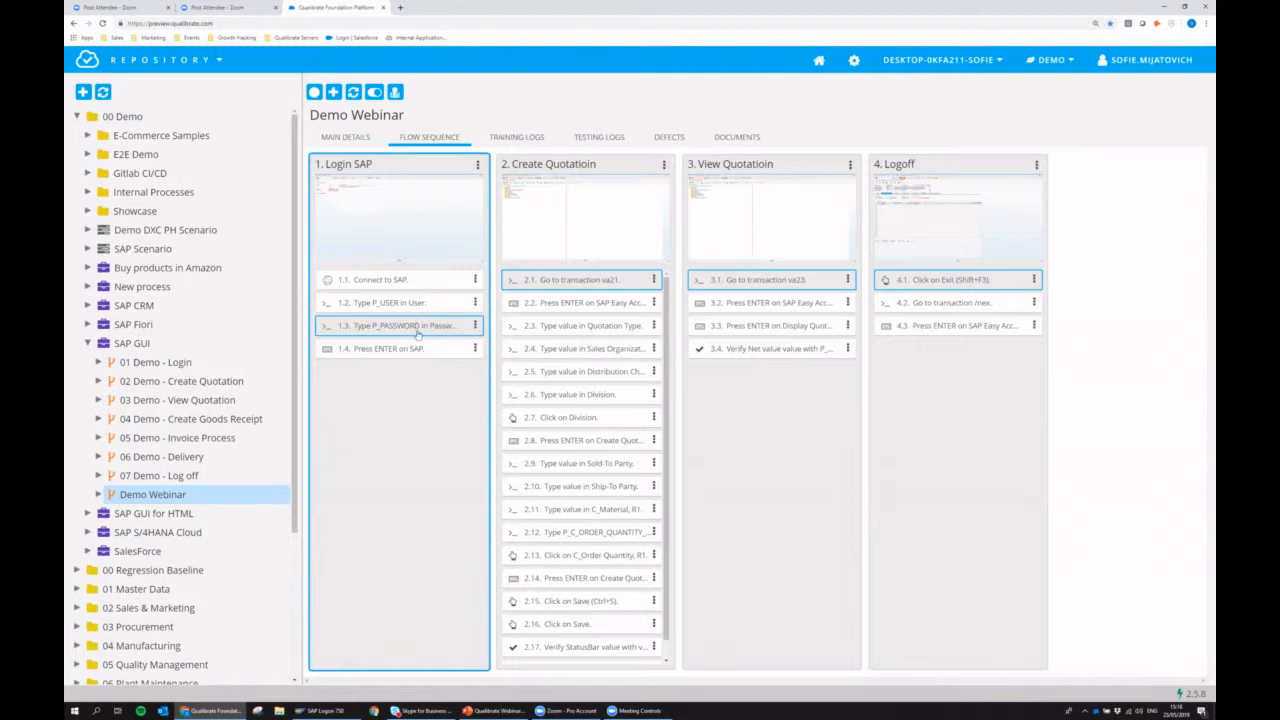
click(380, 211)
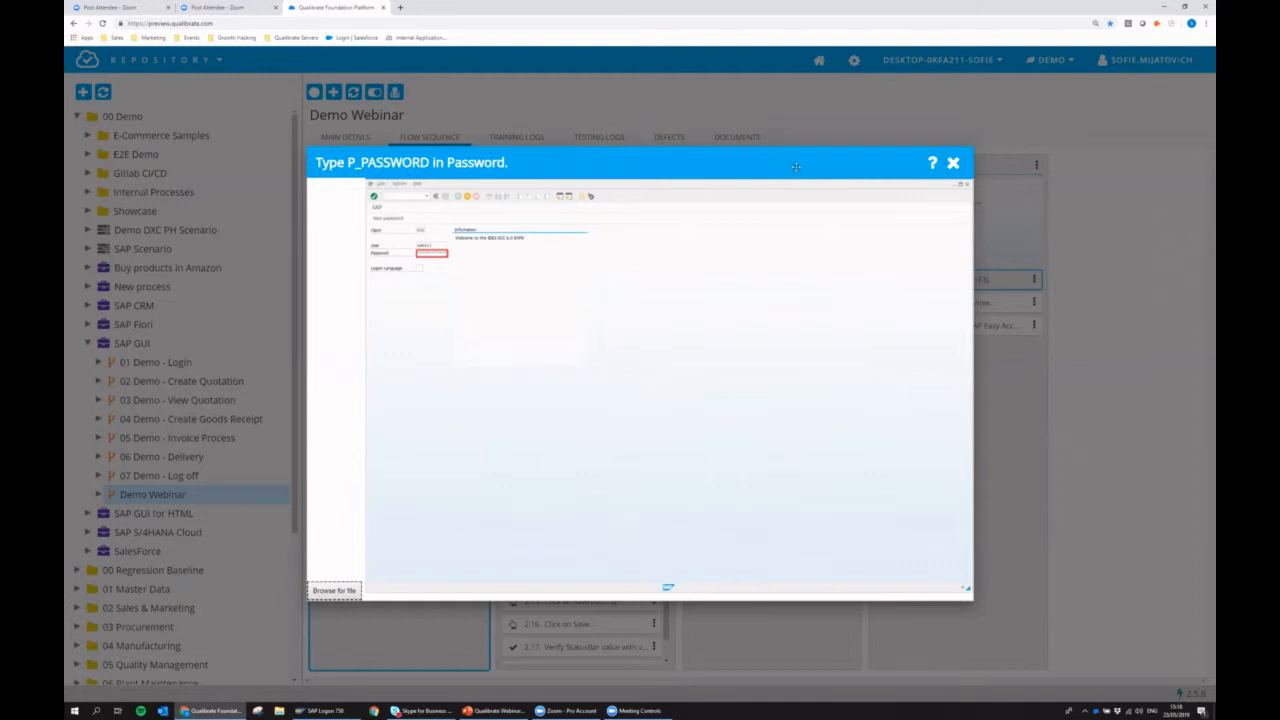
click(953, 162)
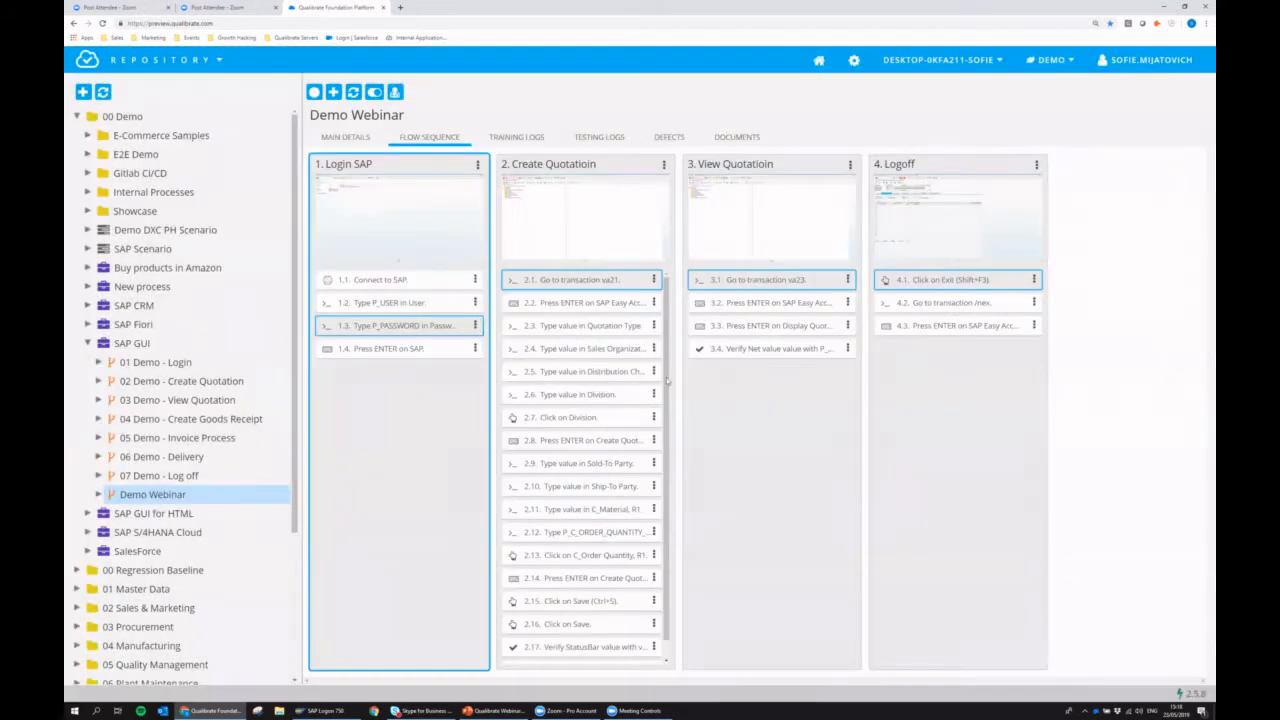
Examine the enlarged screenshots of the Distribution Channel step and the Go to transaction /nex step in the flow sequence.
click(585, 371)
click(563, 216)
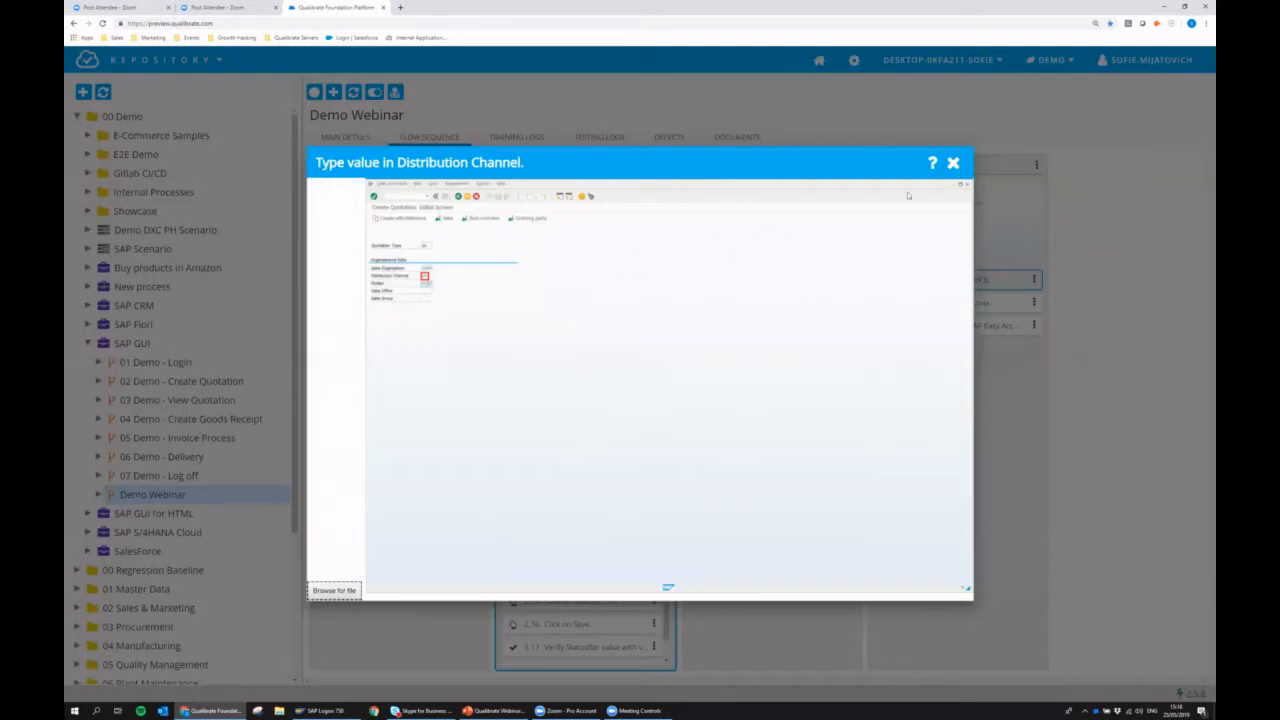
click(953, 163)
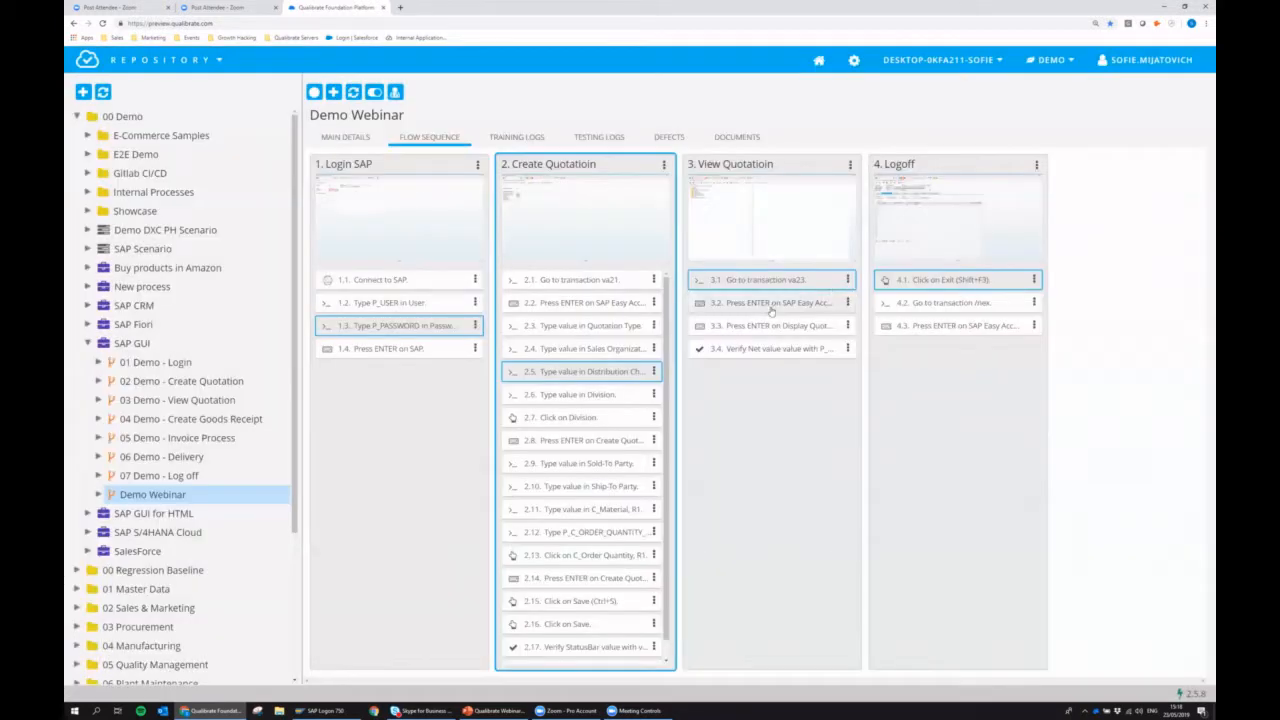
click(765, 303)
click(915, 302)
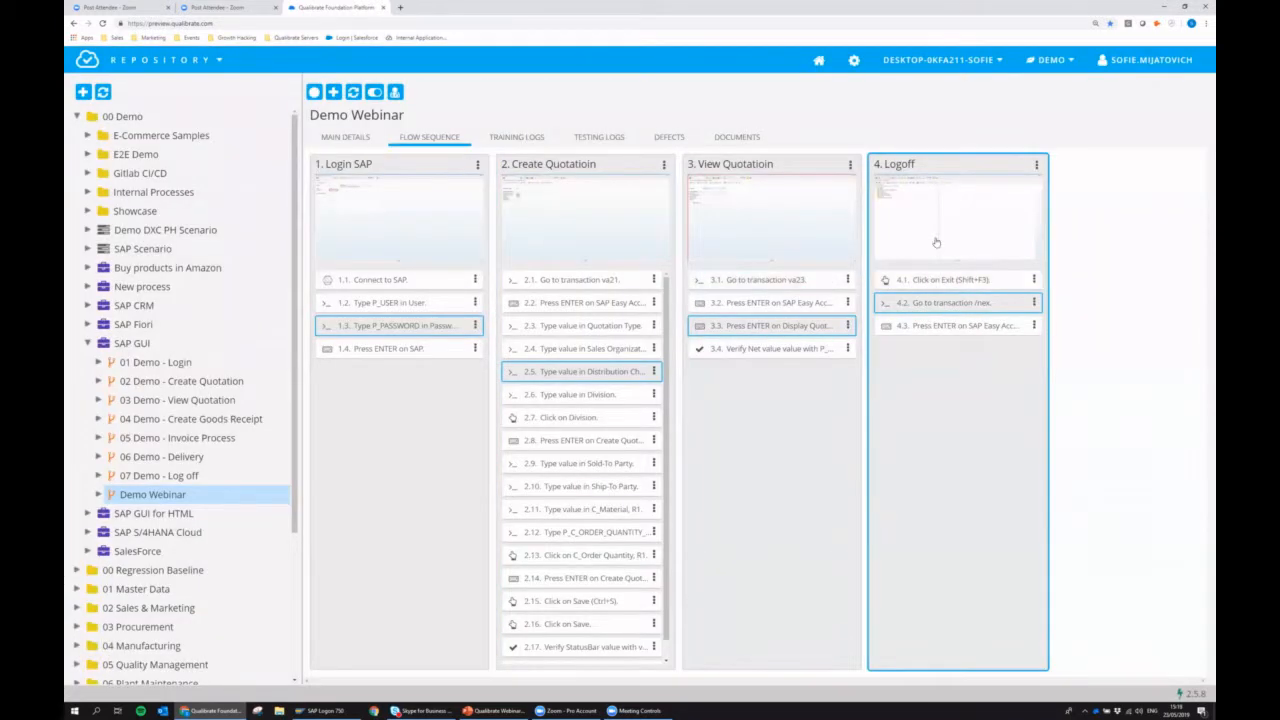
click(937, 242)
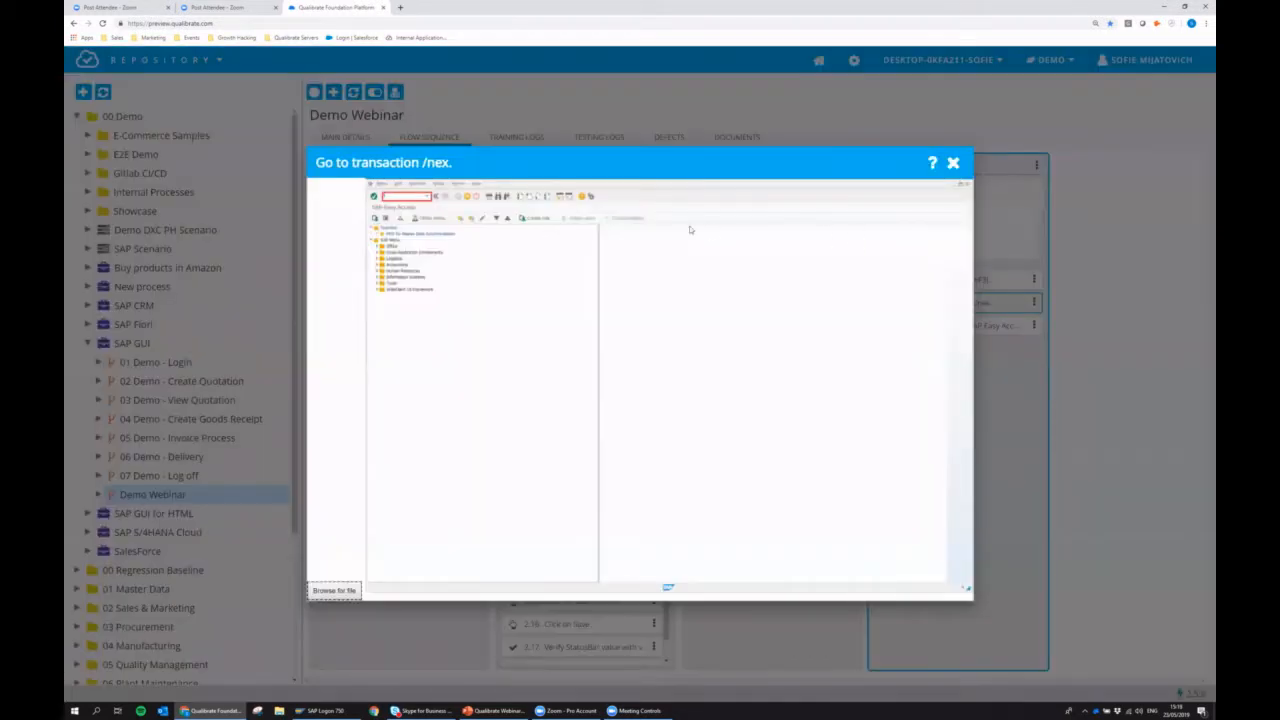
click(954, 165)
Review the Connect to SAP and va21 steps, and examine the enlarged screenshot of the Type value in Division step.
click(450, 280)
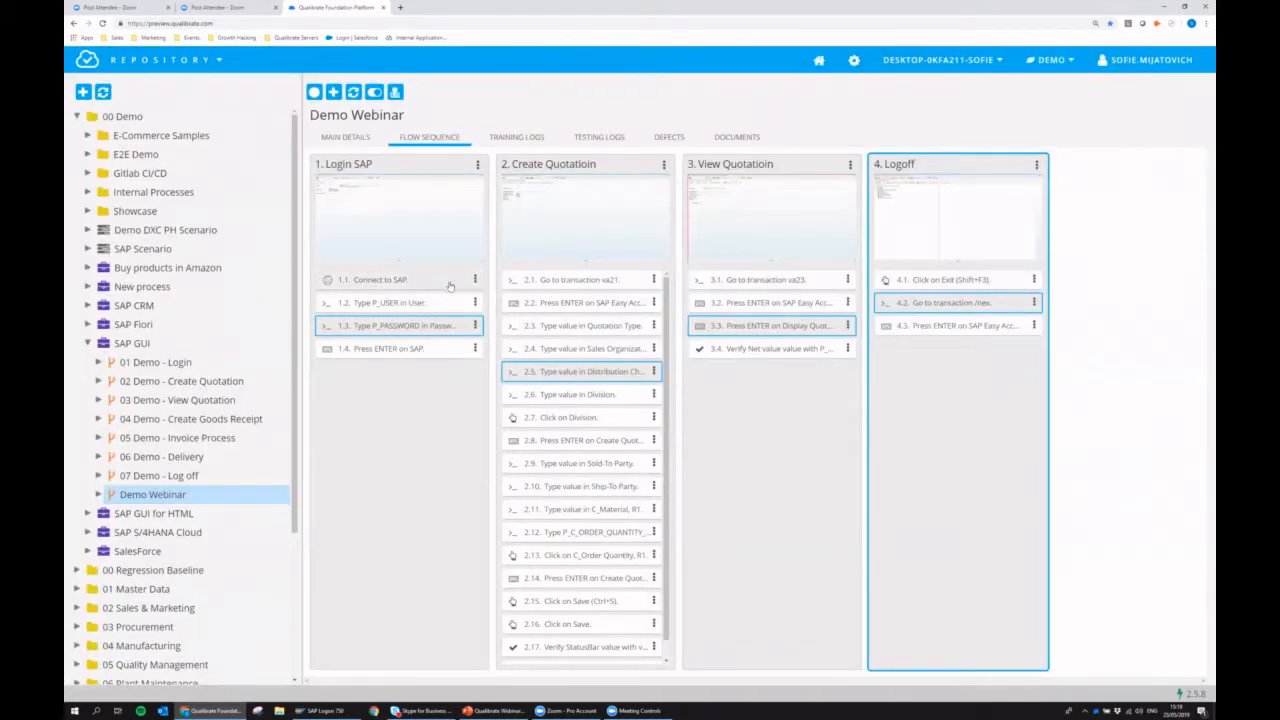
click(552, 281)
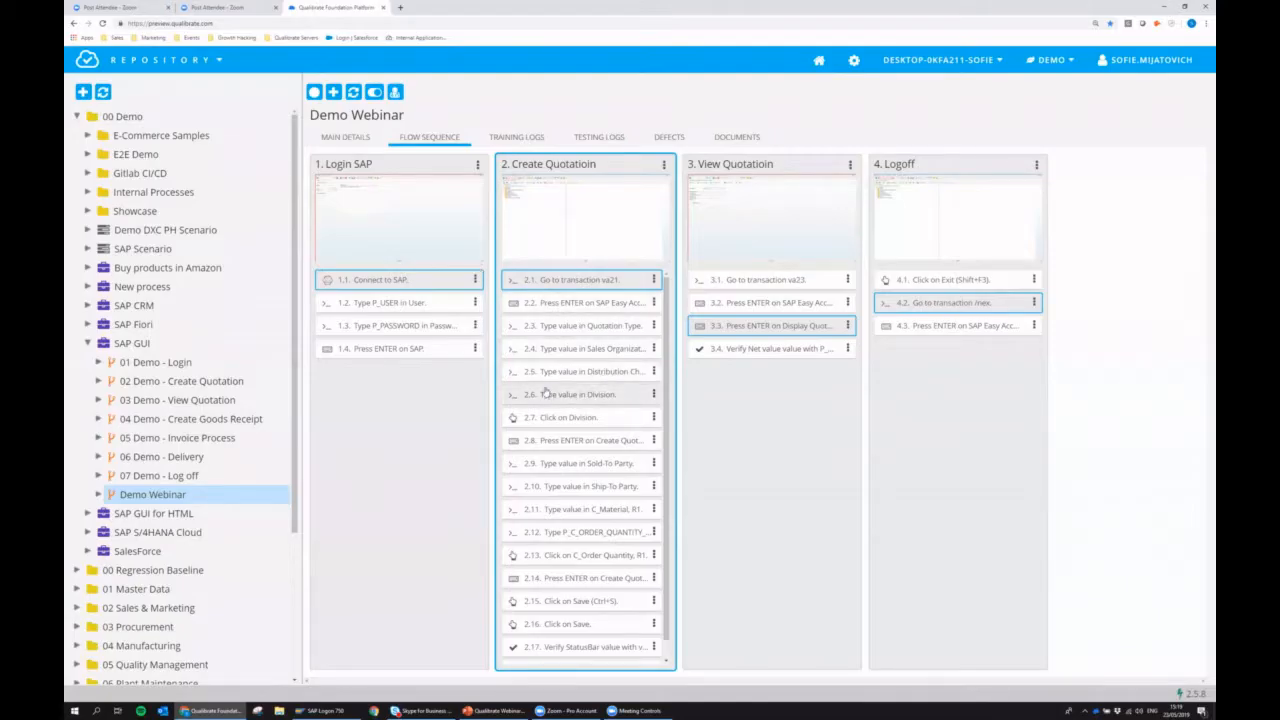
click(565, 404)
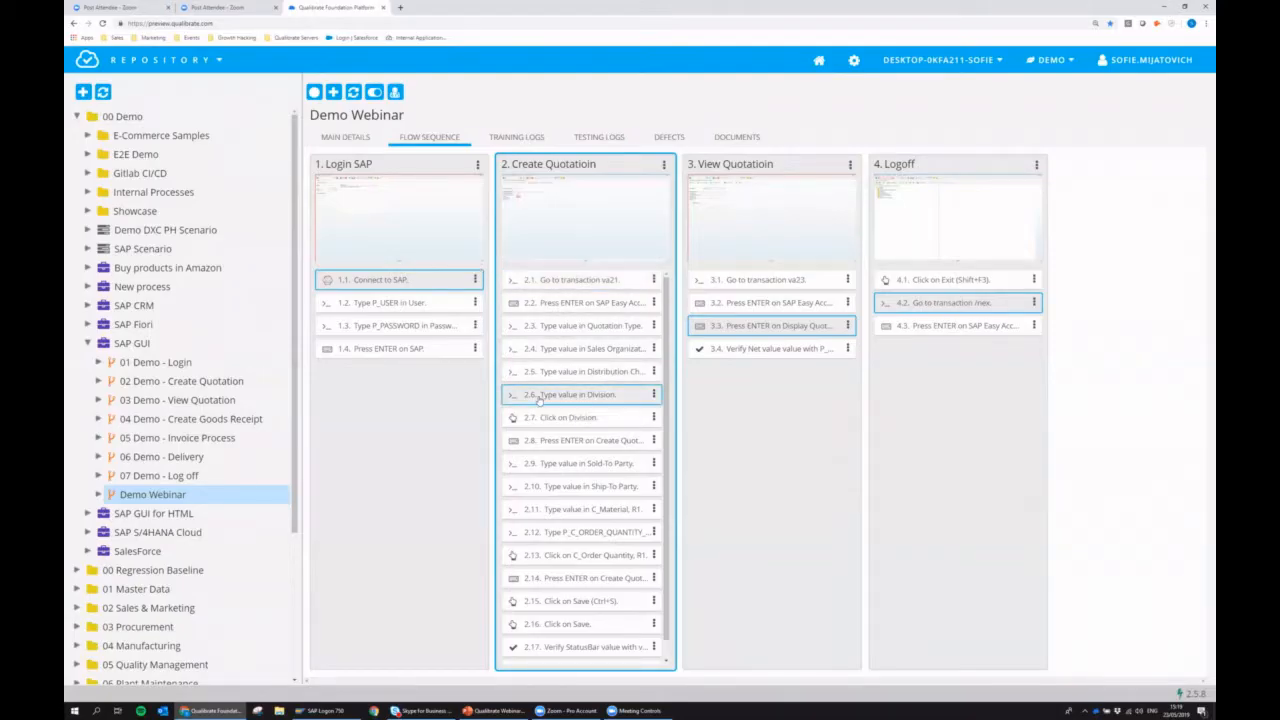
click(592, 226)
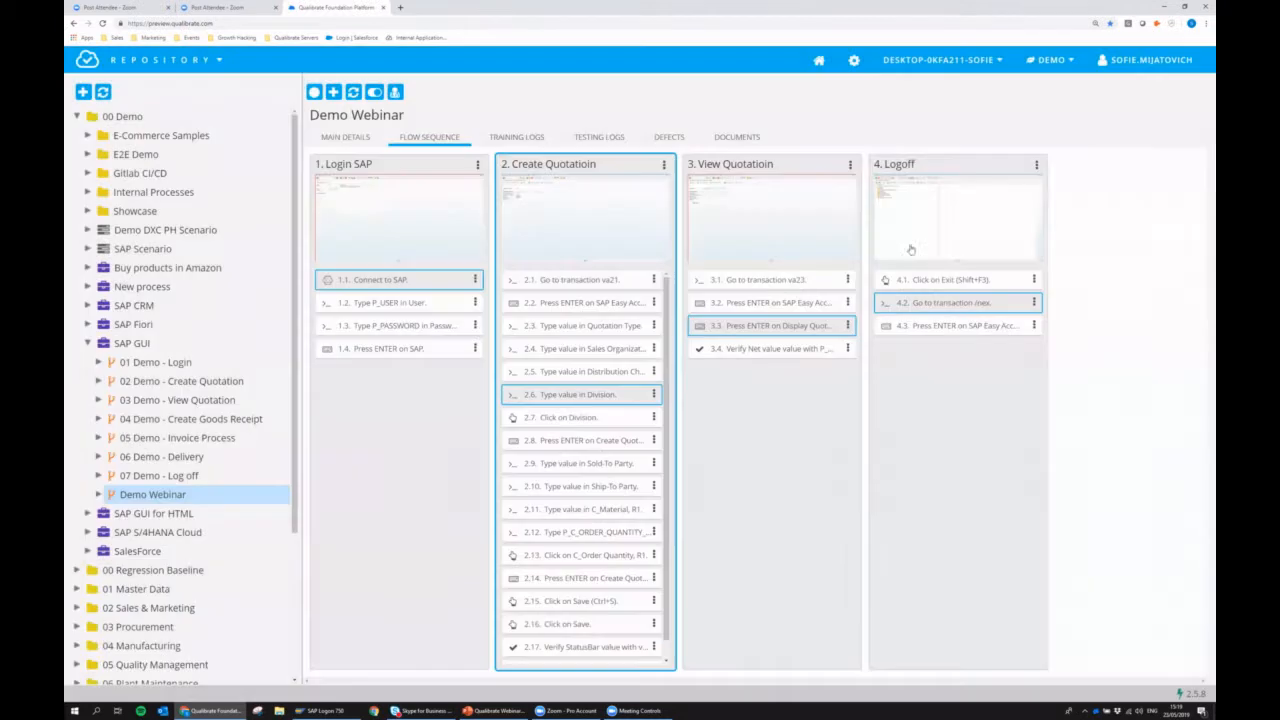
click(955, 164)
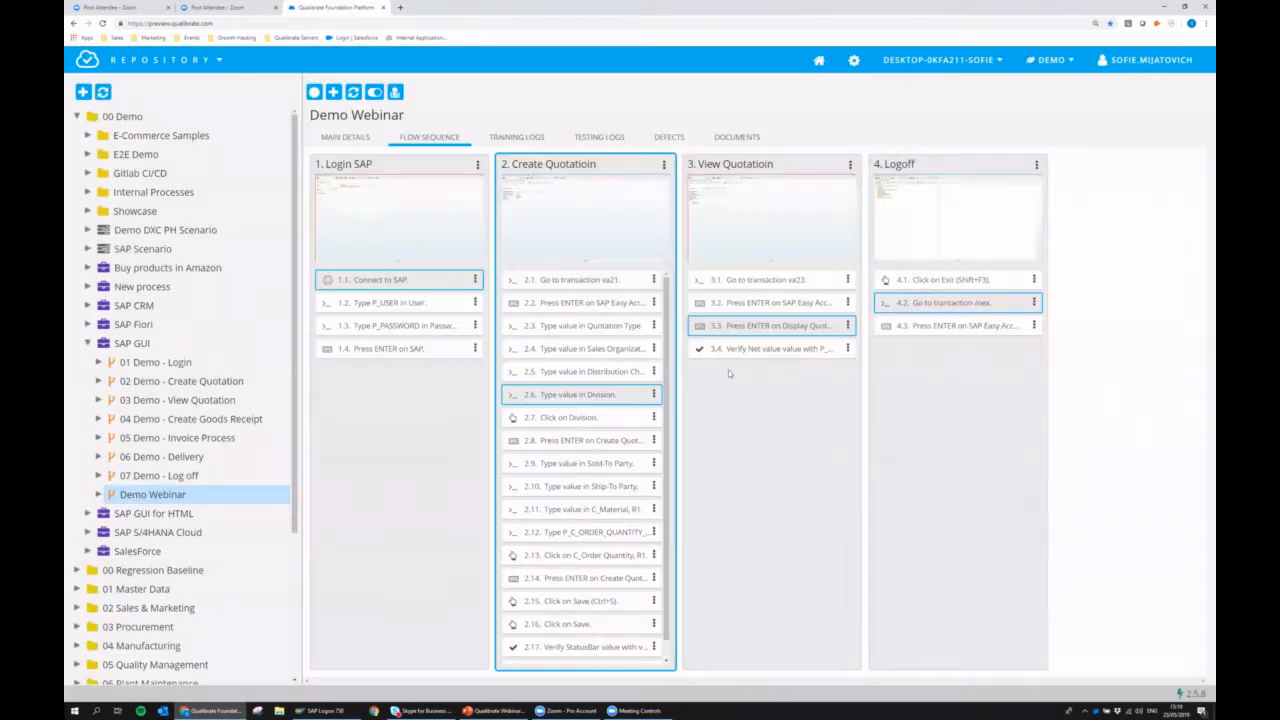
click(655, 394)
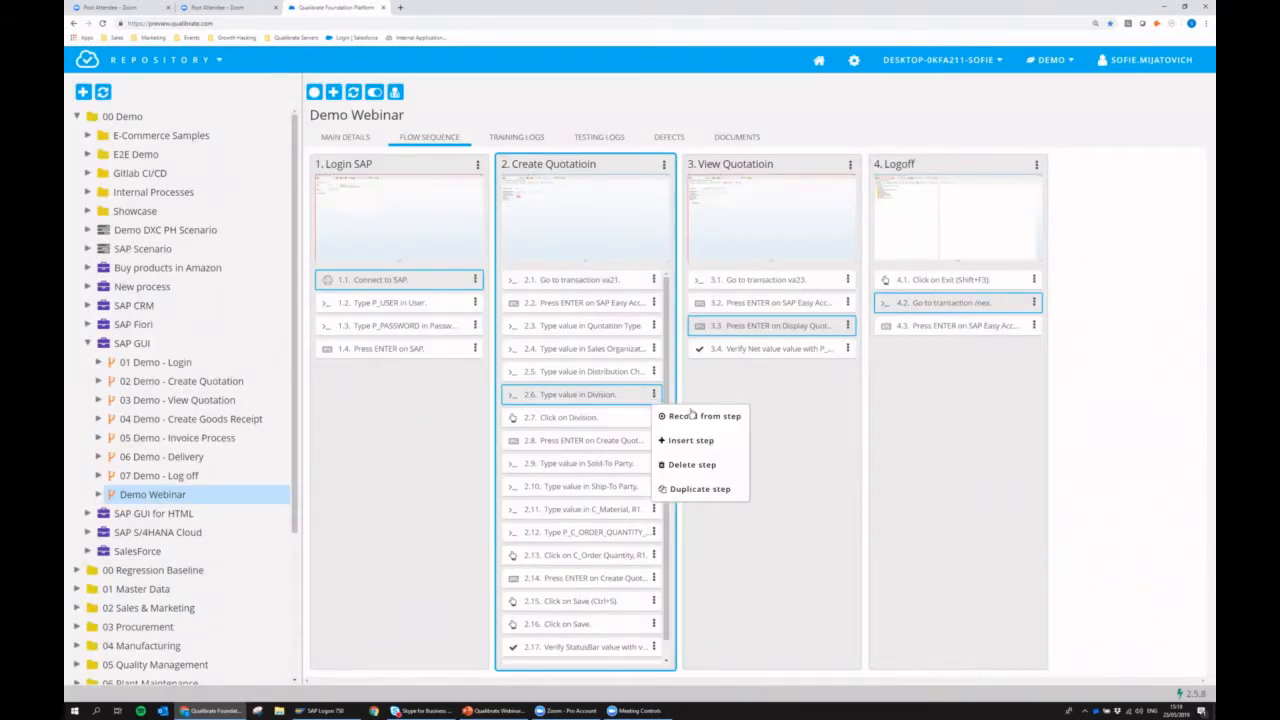
click(690, 417)
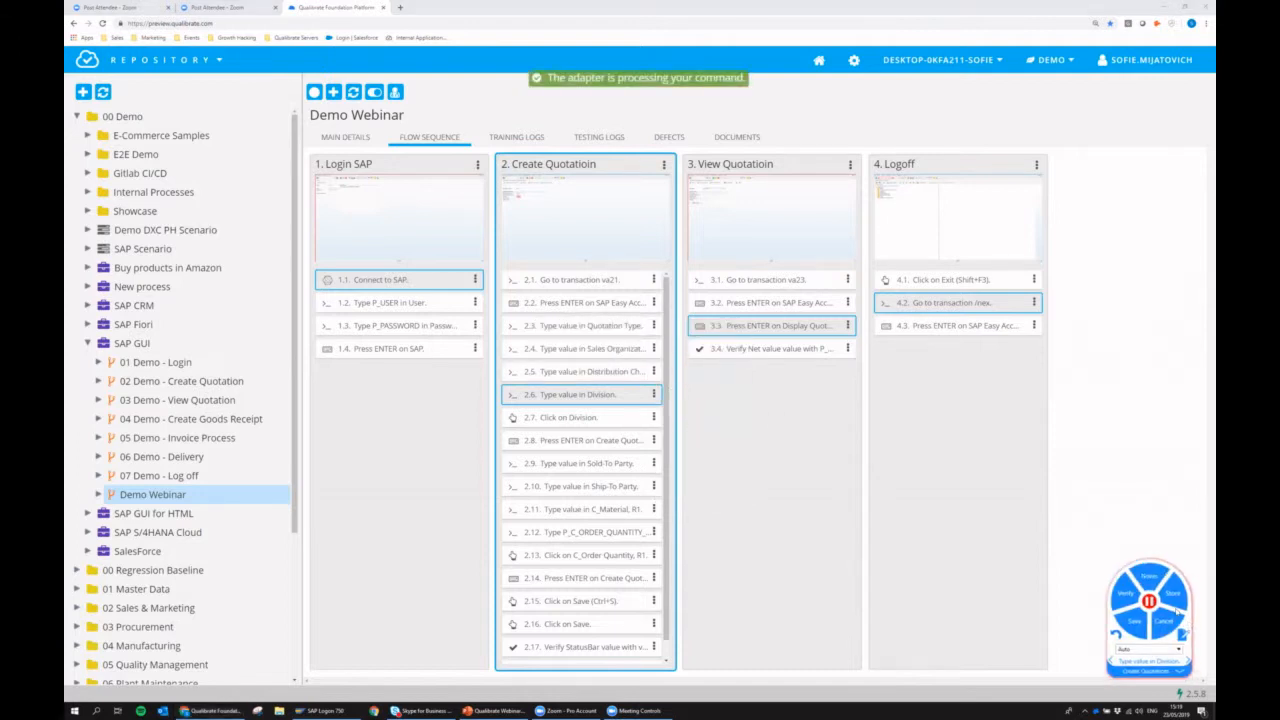
drag(1192, 630, 982, 422)
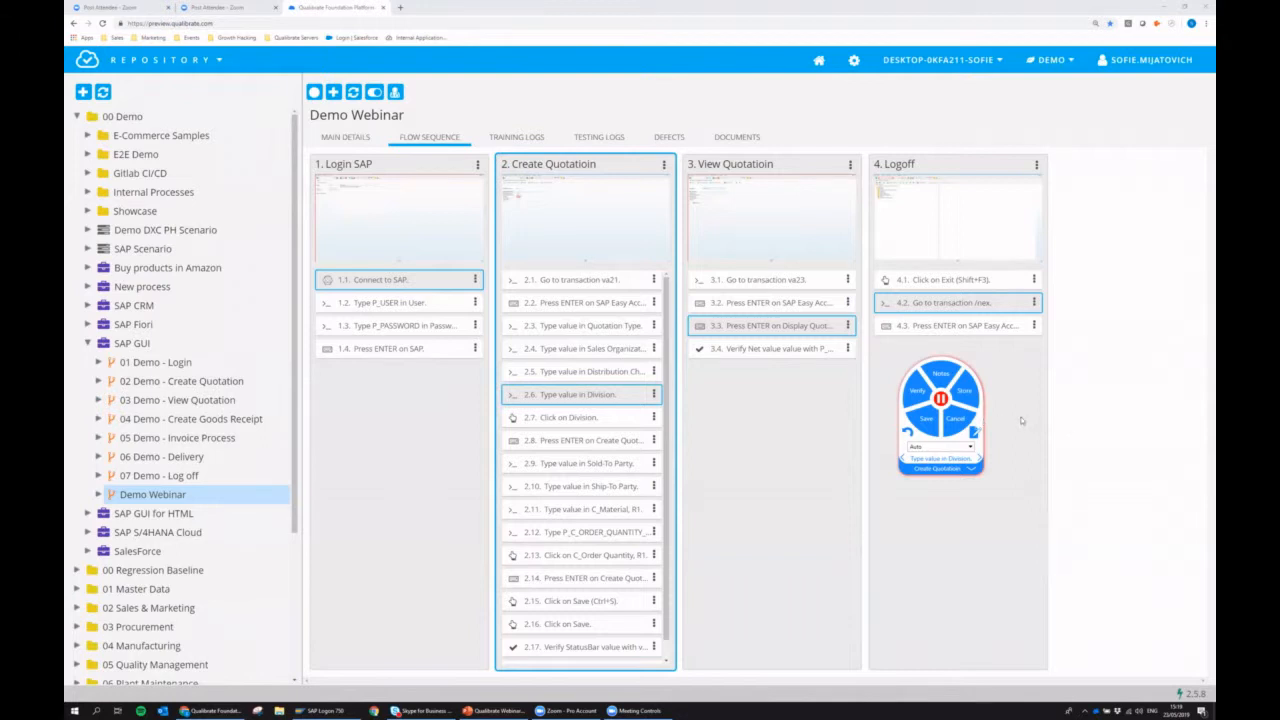
click(963, 424)
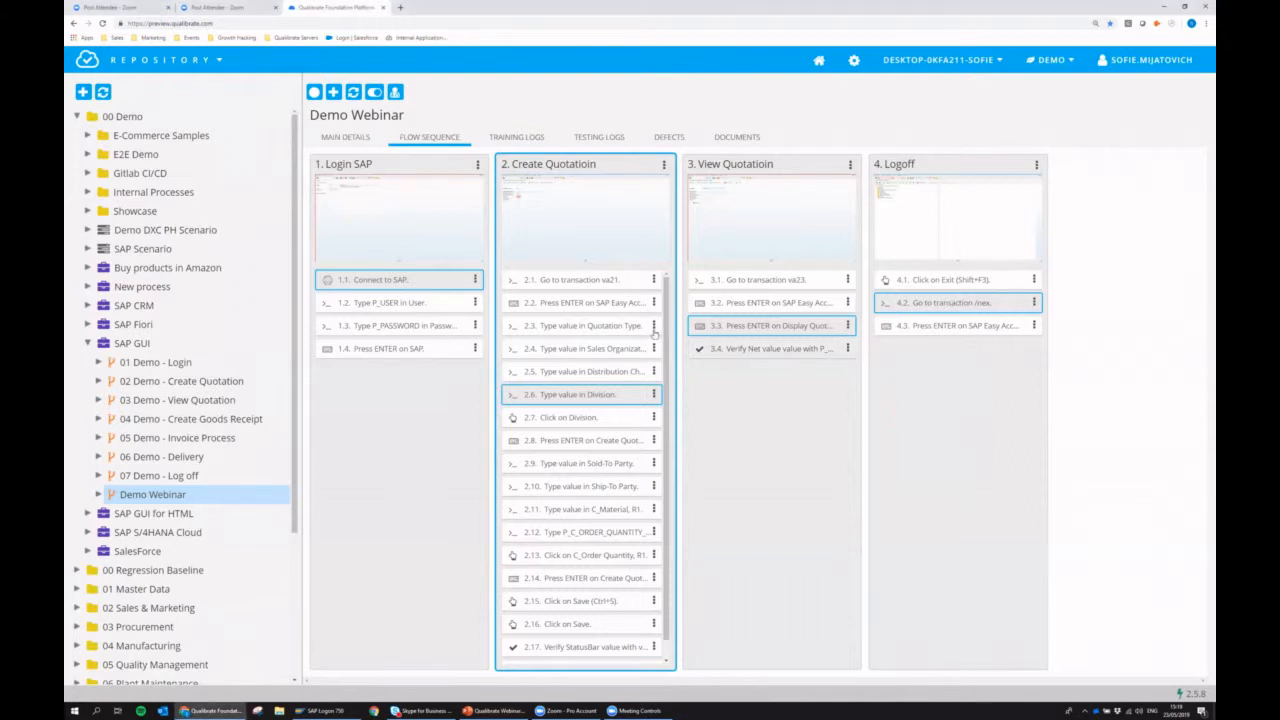
Look at the Go to transaction va23 step and the actions available for the Distribution Channel step of the quotation creation task.
click(731, 280)
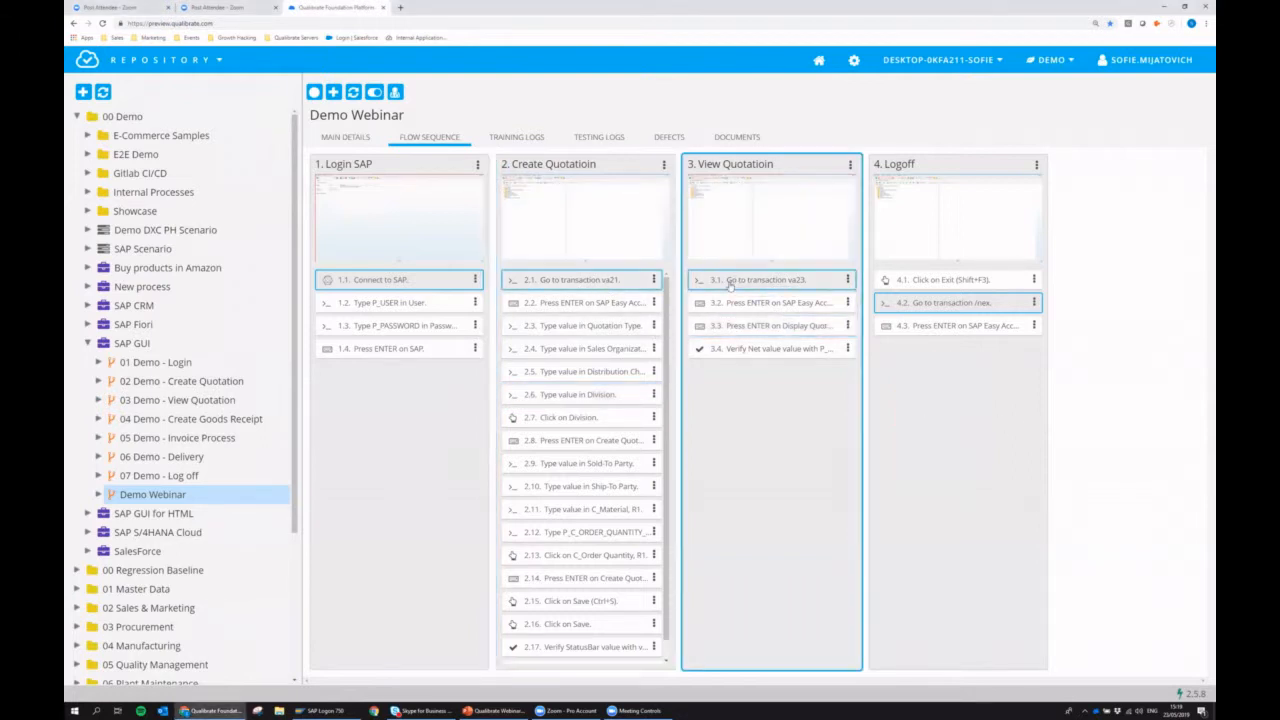
mouse_move(330, 348)
mouse_down()
mouse_move(346, 312)
mouse_move(357, 325)
mouse_move(445, 314)
mouse_move(337, 347)
mouse_move(342, 358)
mouse_move(336, 348)
mouse_up()
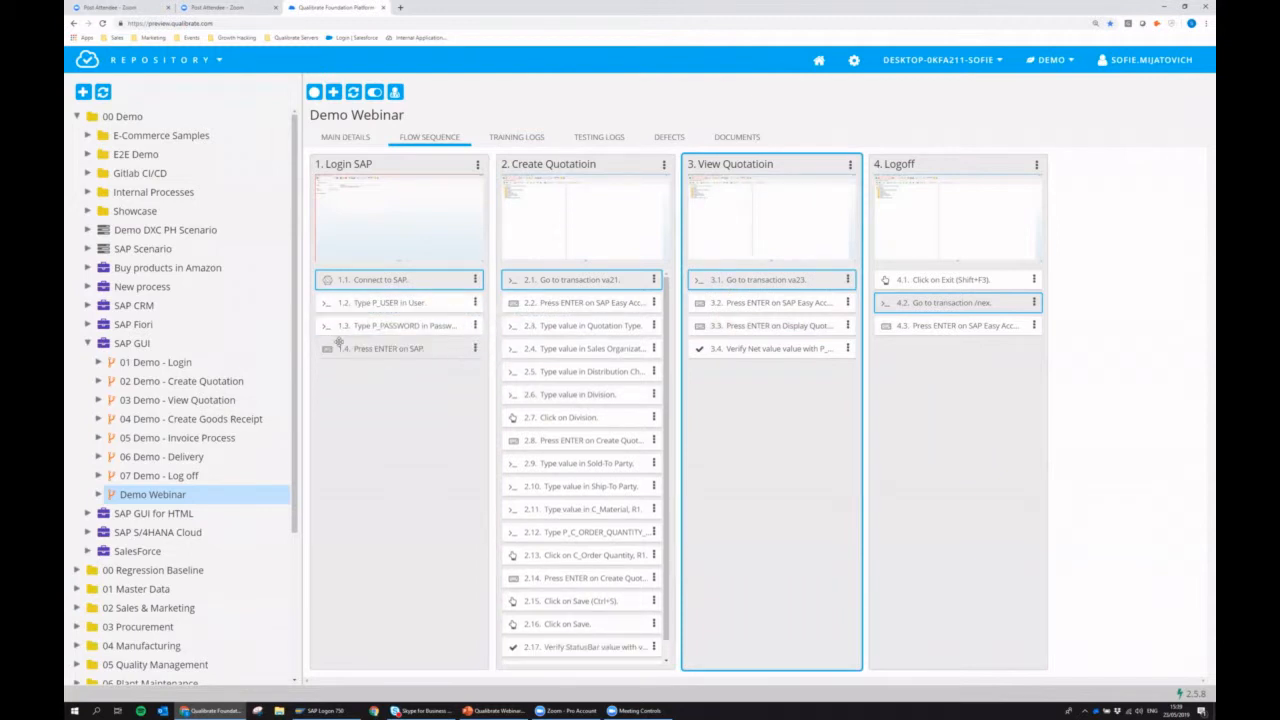
click(653, 371)
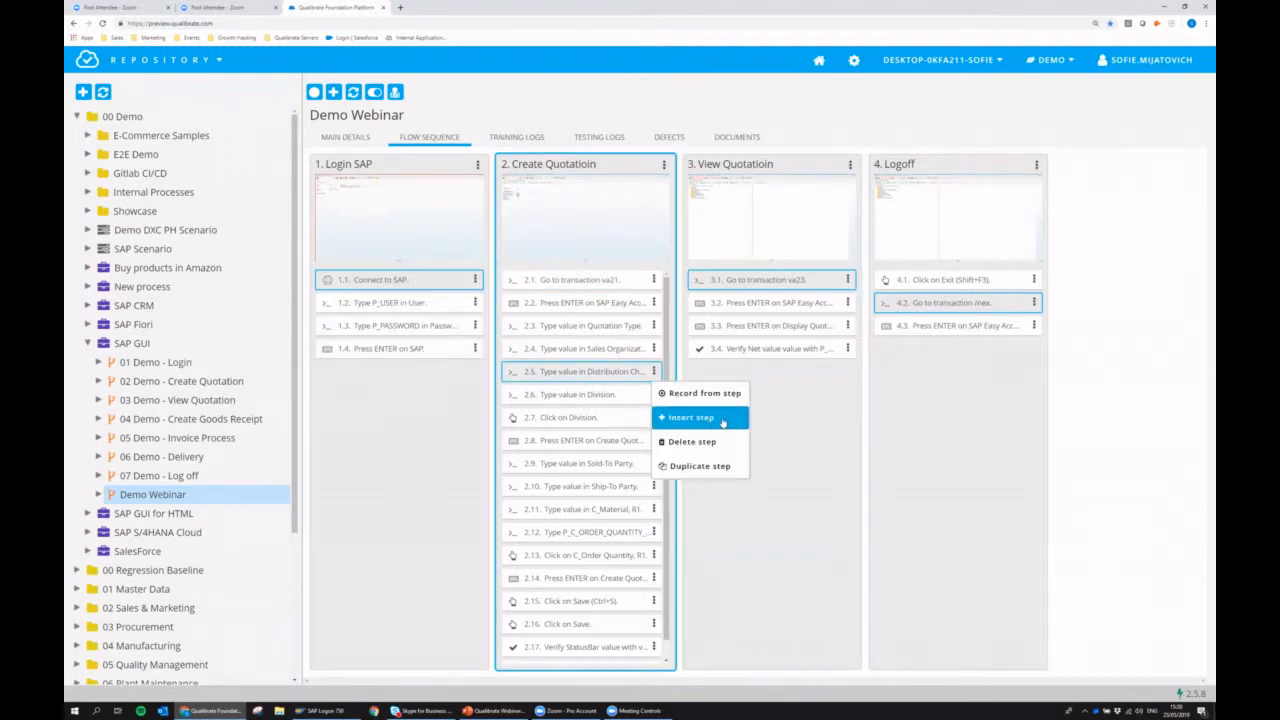
click(832, 400)
click(763, 387)
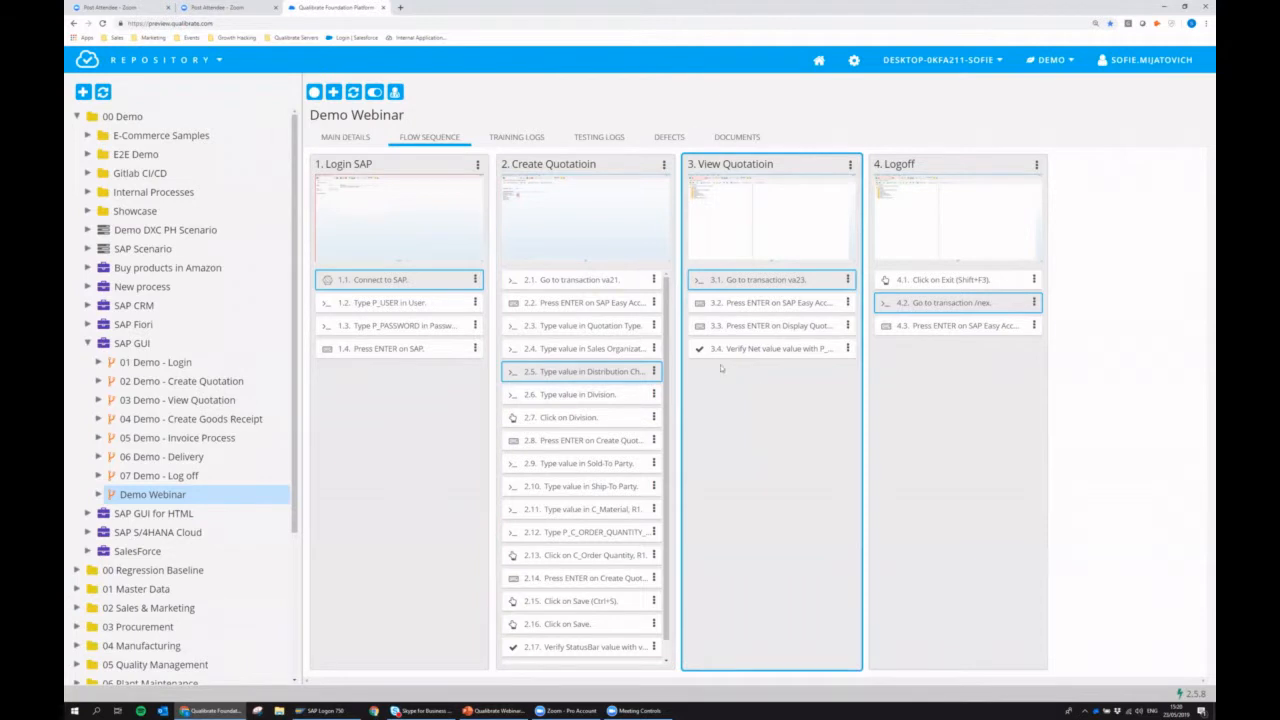
Rename the first step of the Login SAP task to "Connect to SAP GUI".
click(412, 283)
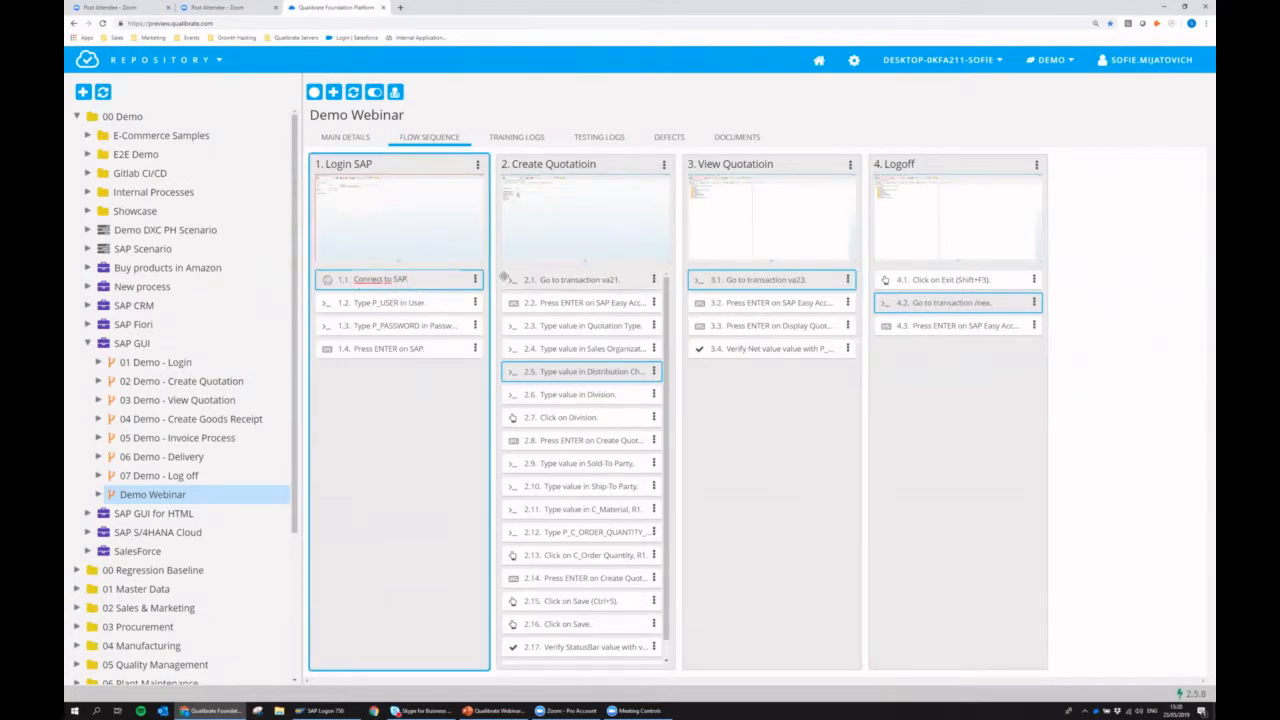
key(BackSpace)
text(GUI)
key(Return)
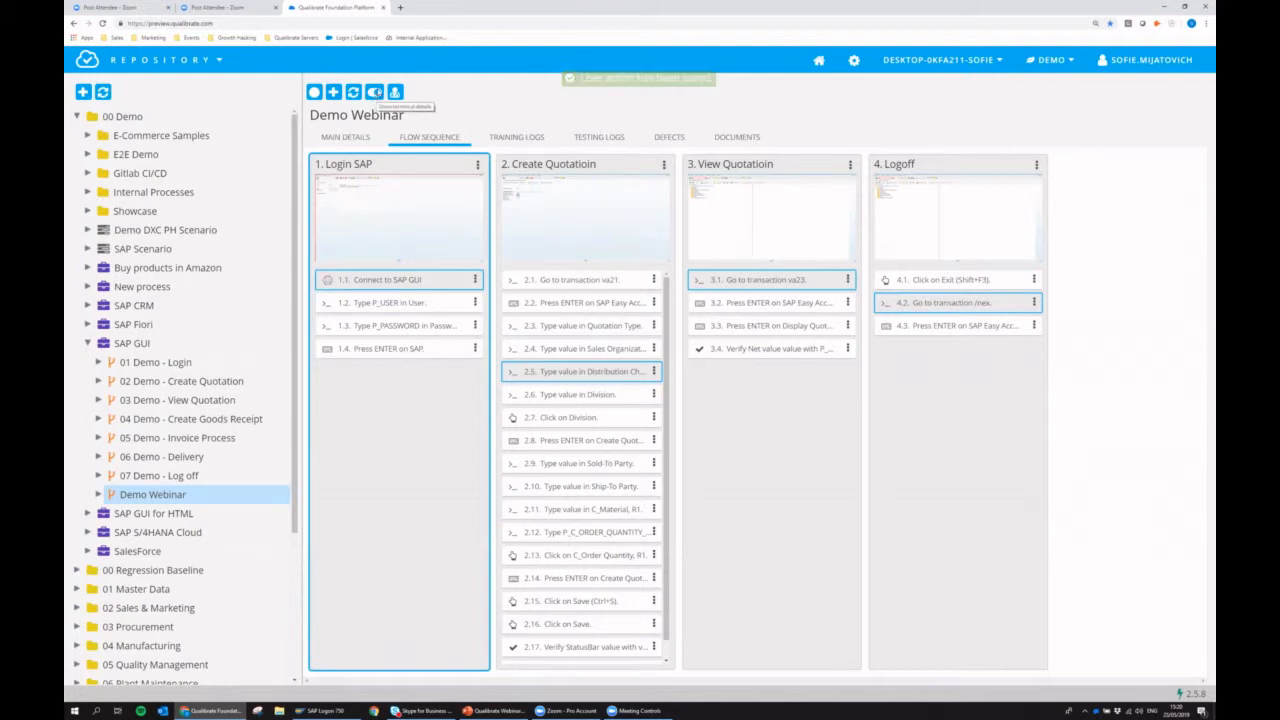
Show the step details and post the documentation comment "You can also use user12" on the Type P_USER step.
click(375, 92)
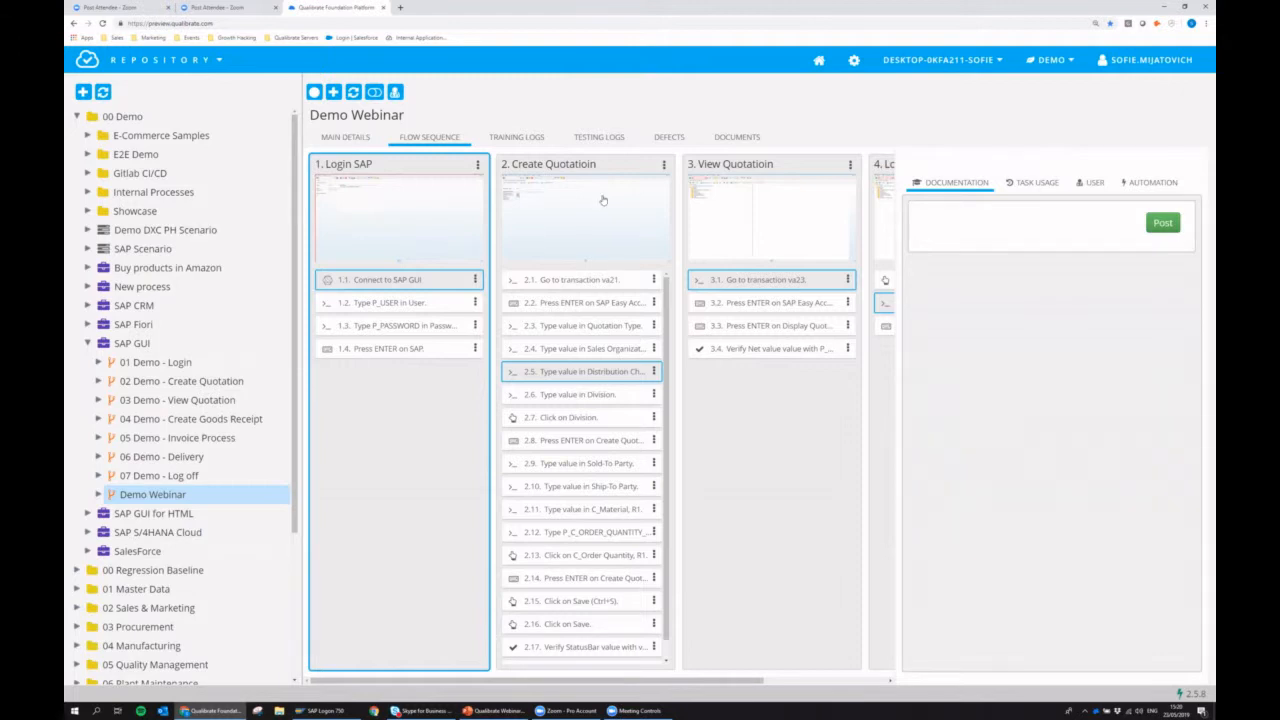
click(390, 305)
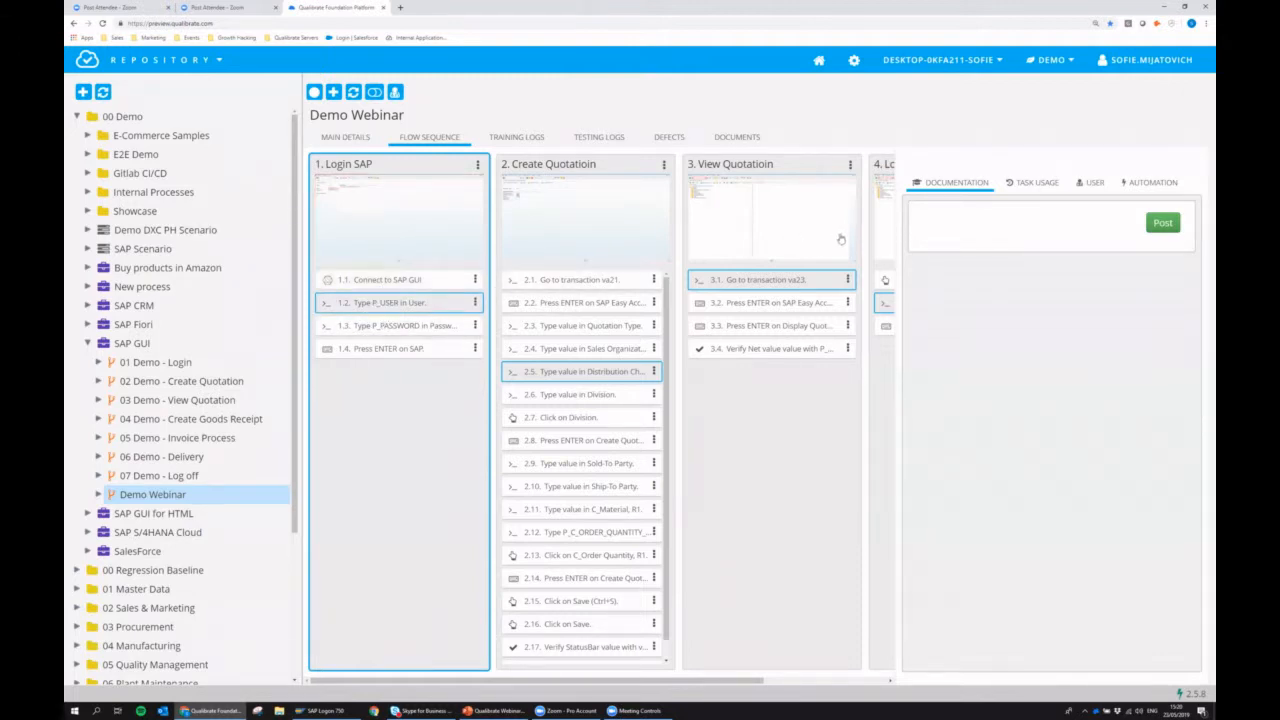
click(979, 222)
text(You can also use user12)
click(1162, 222)
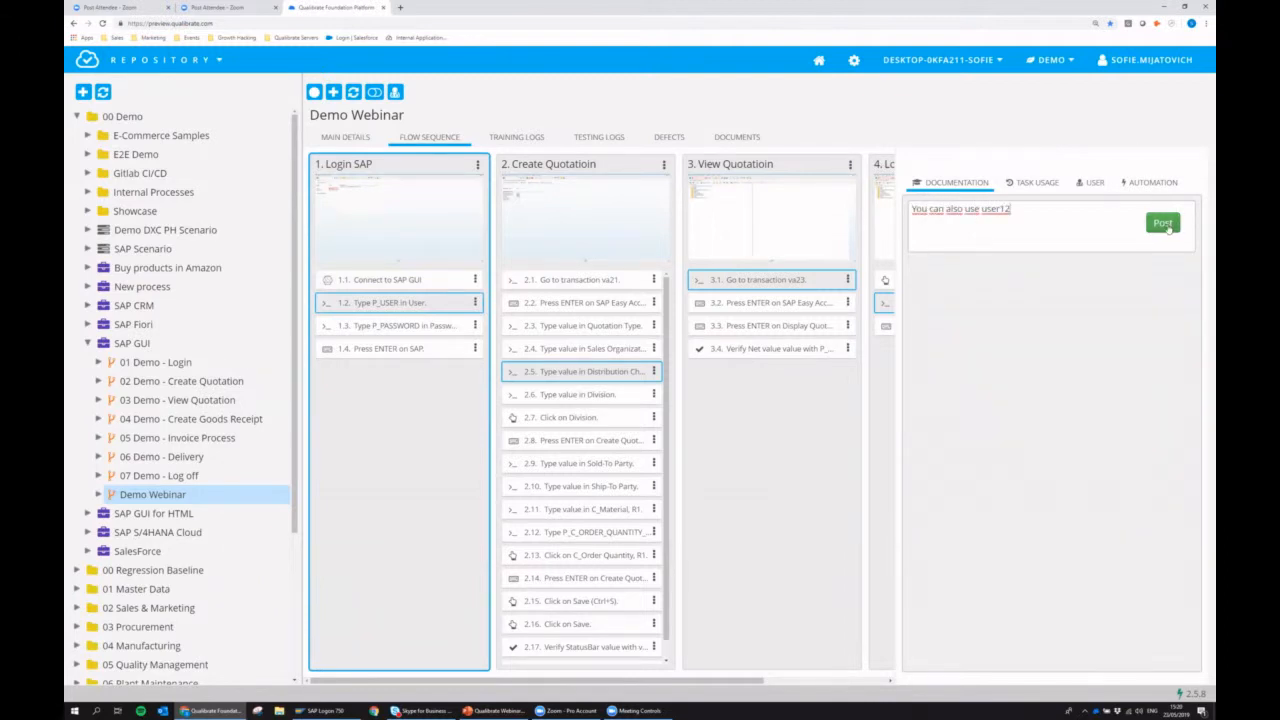
Examine the user action, parameter name, parameter type and mandatory or optional settings of the Type P_USER step.
click(1093, 184)
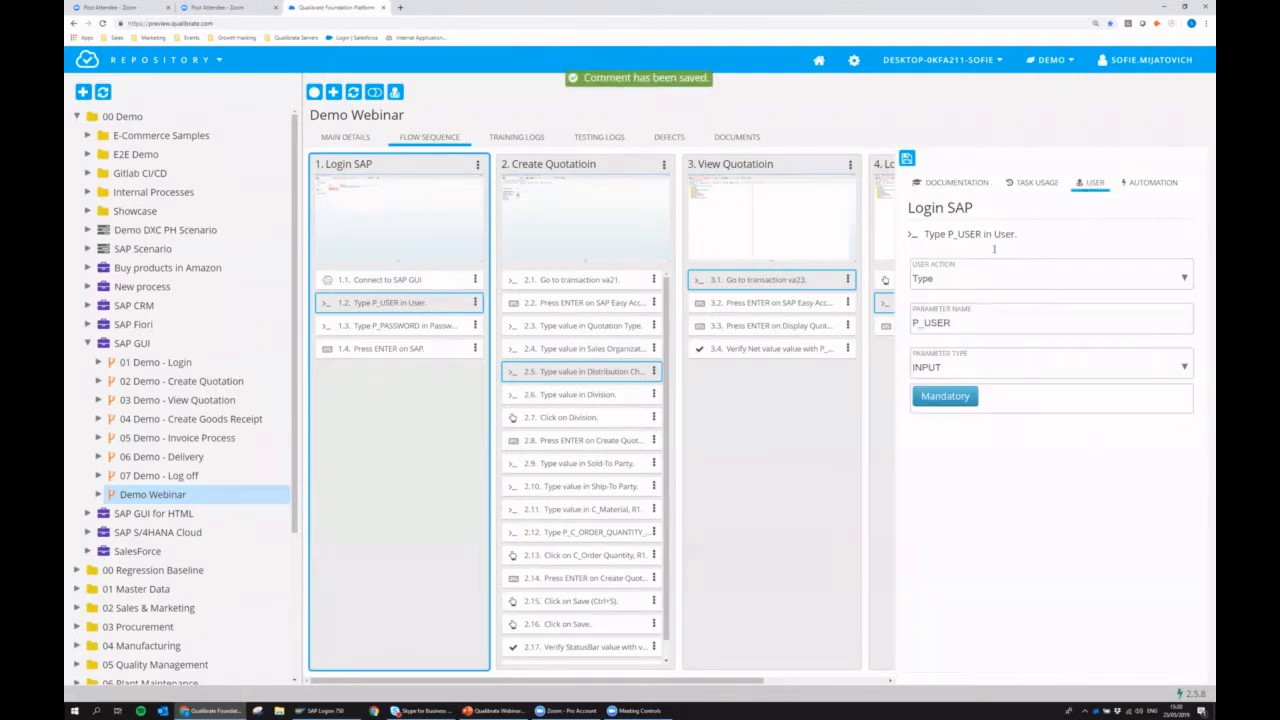
click(936, 267)
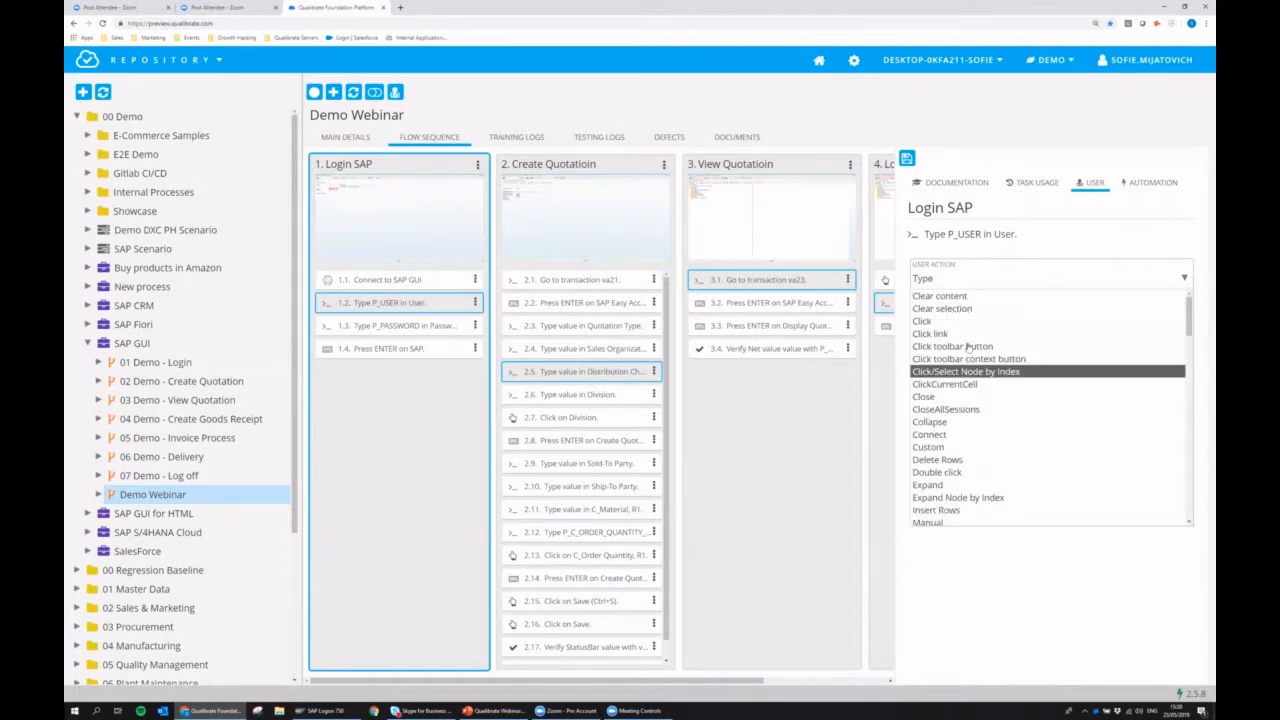
click(977, 560)
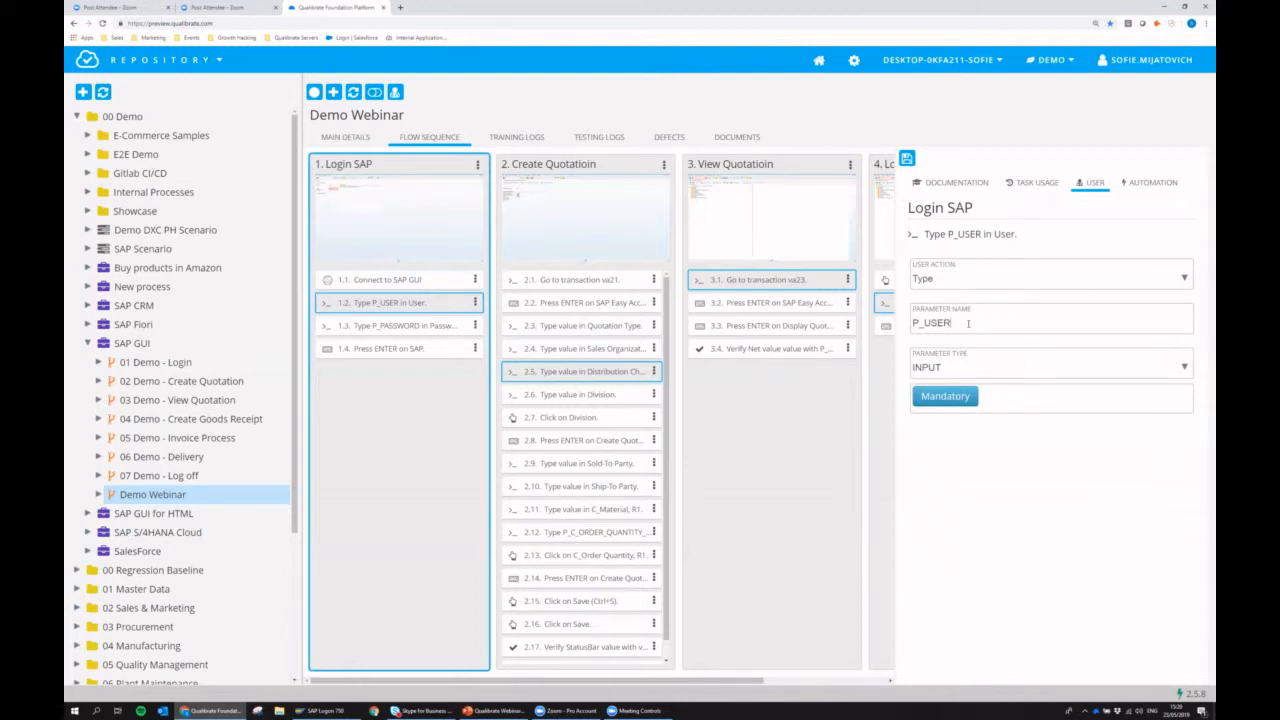
text(RRR)
key(BackSpace)
click(945, 367)
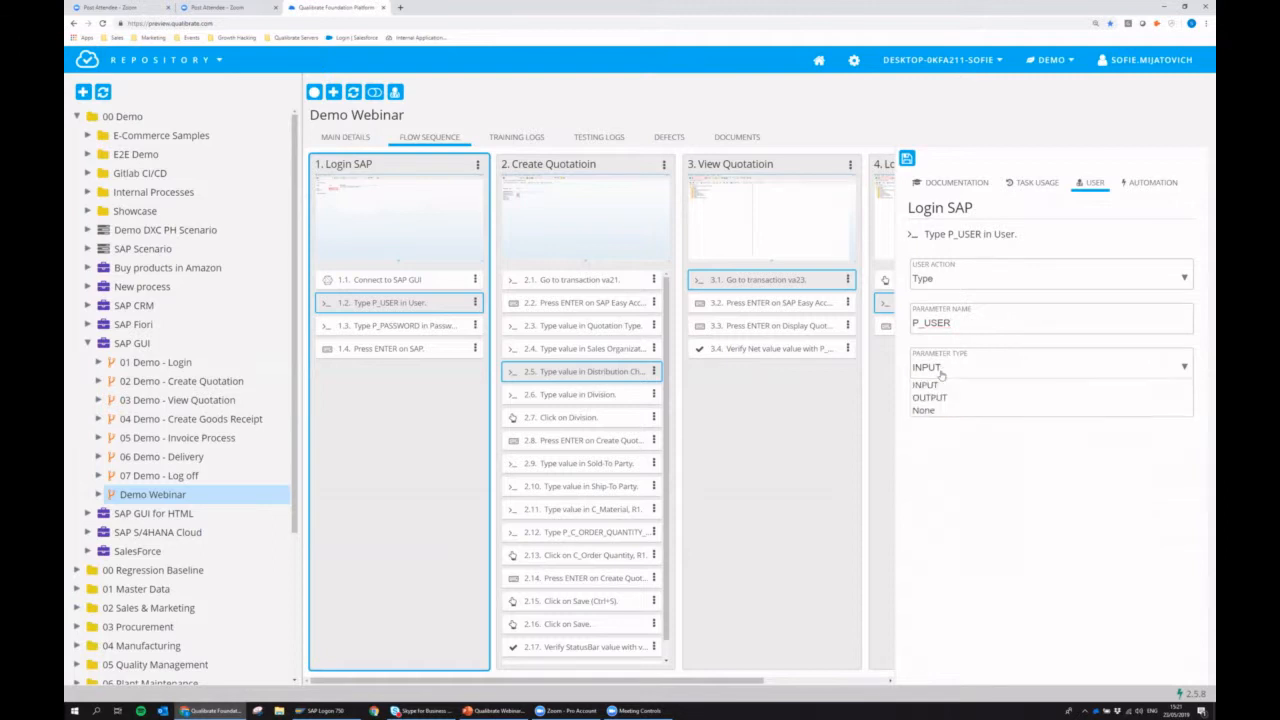
click(955, 437)
click(958, 404)
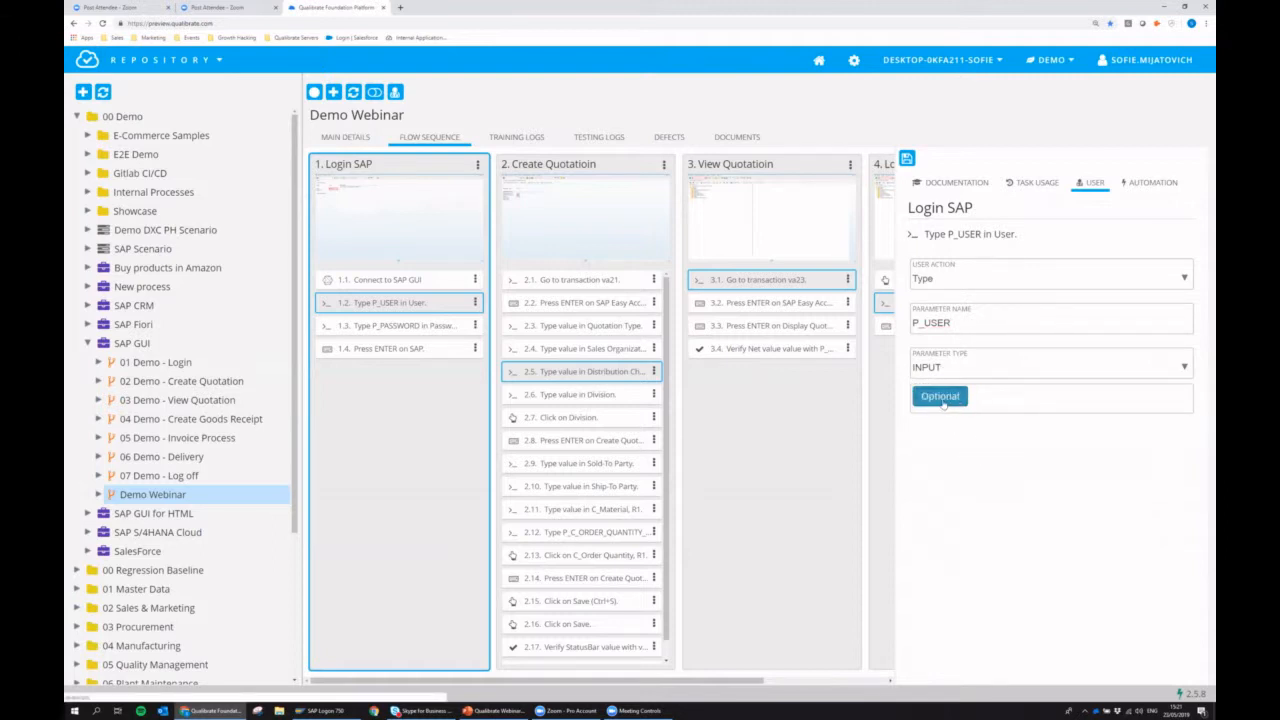
click(944, 400)
Examine the automation object properties of the Type P_USER step and several quotation creation and viewing steps, and hide the step details.
click(1150, 186)
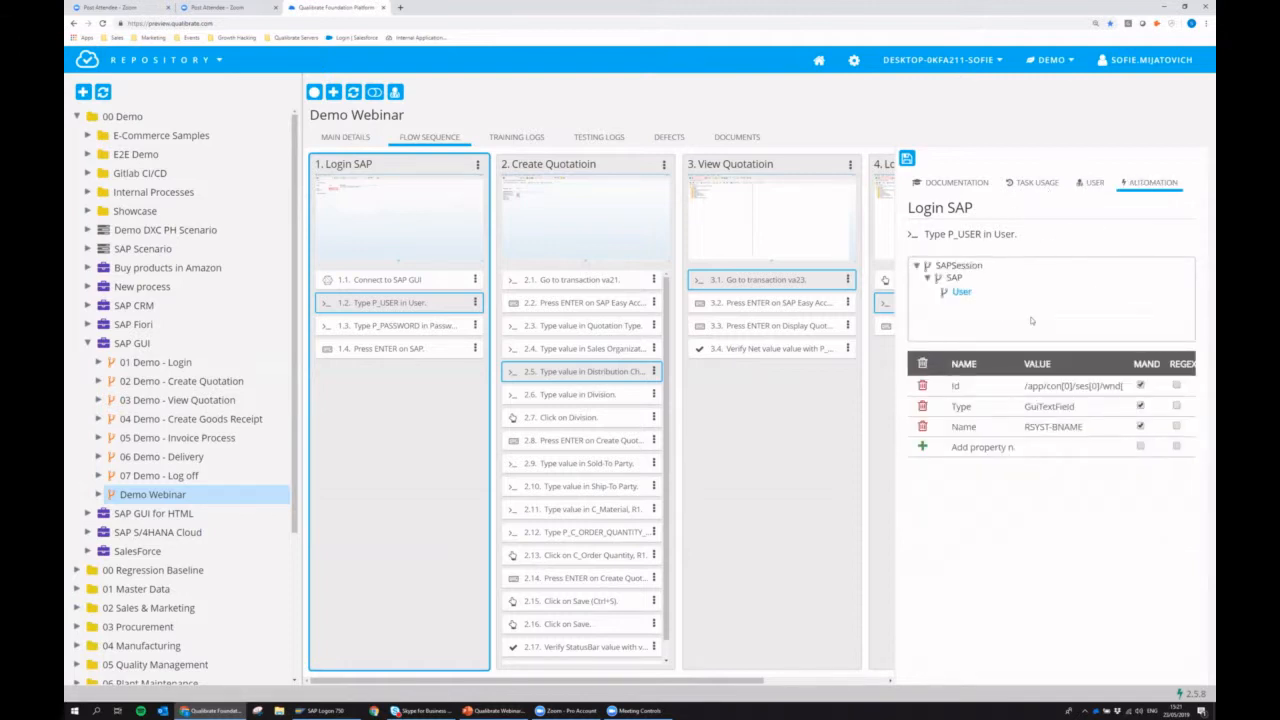
click(555, 420)
click(580, 466)
click(588, 514)
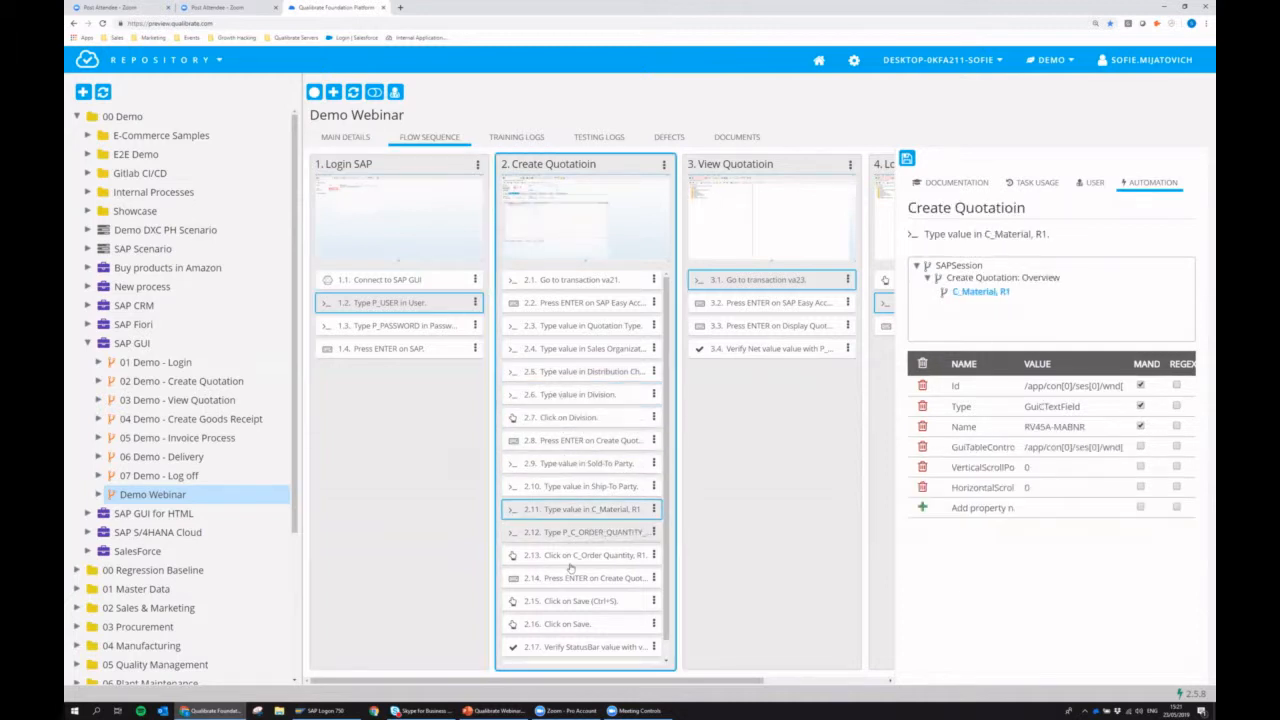
click(570, 558)
click(584, 604)
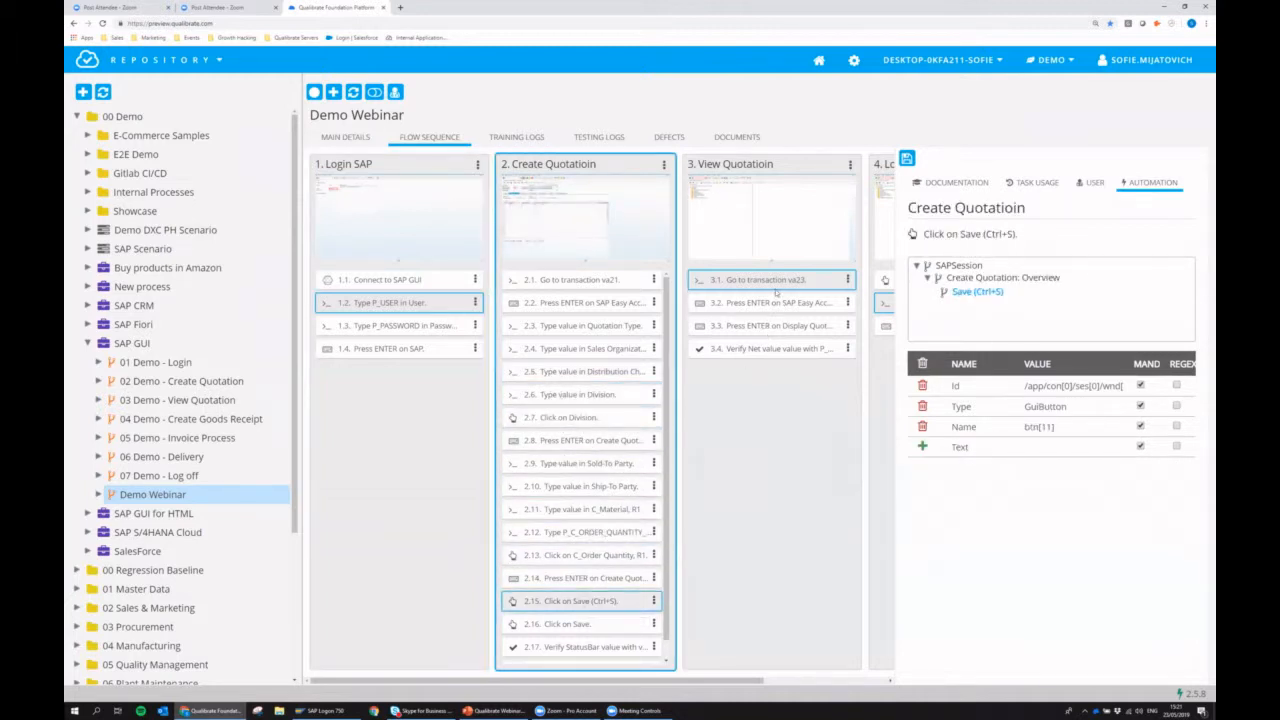
click(776, 302)
click(776, 325)
click(774, 348)
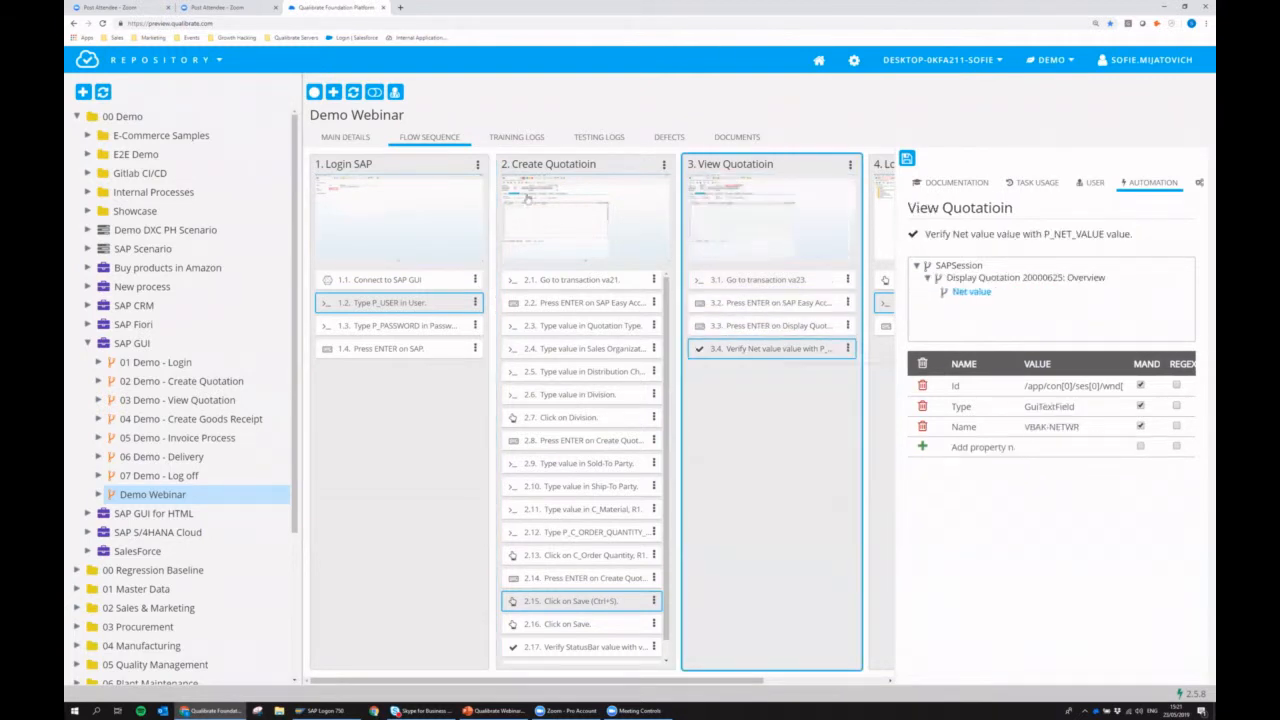
click(375, 92)
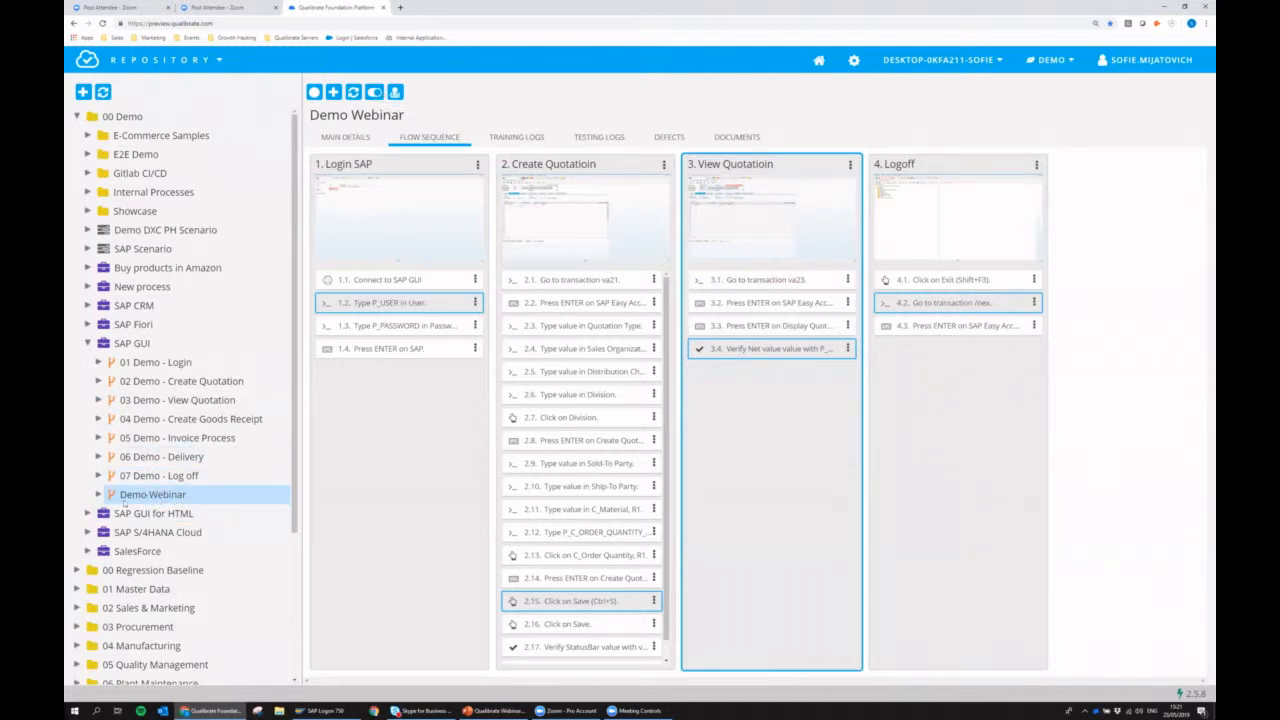
Open the data of the Demo Webinar flow's Data Set and enter the account password under P_PASSWORD in the DEFAULT row.
click(99, 495)
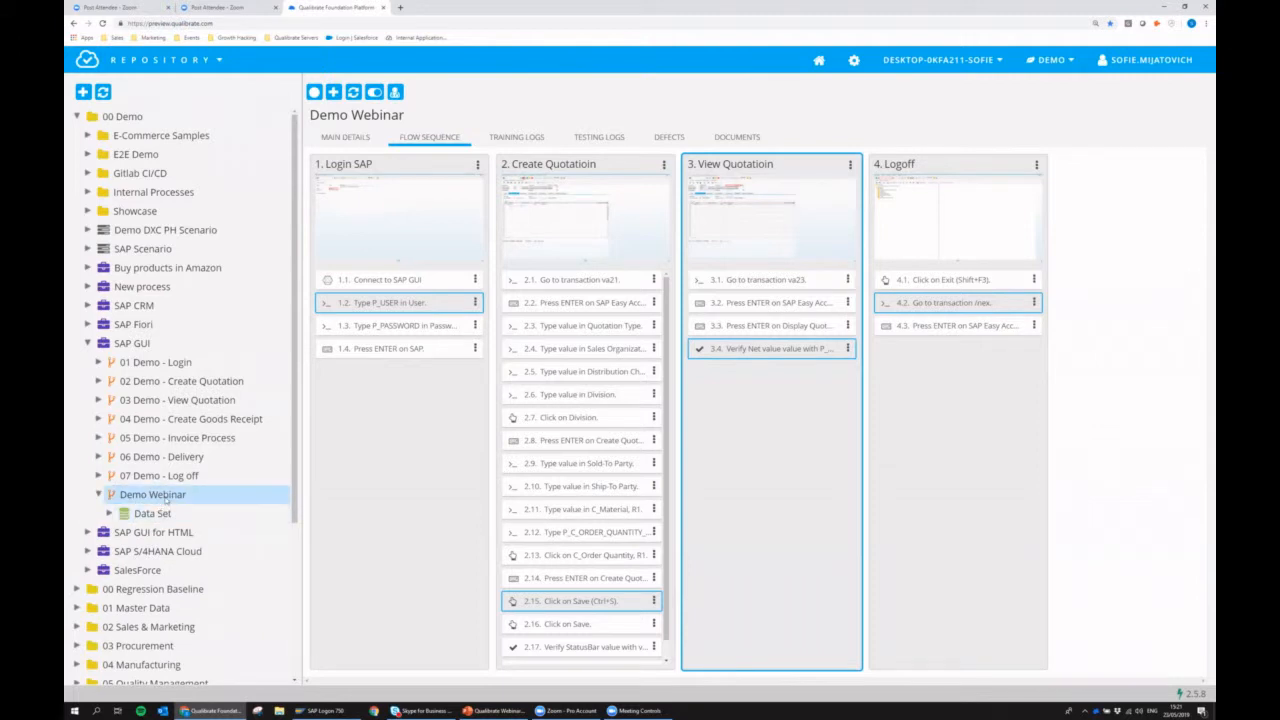
click(141, 514)
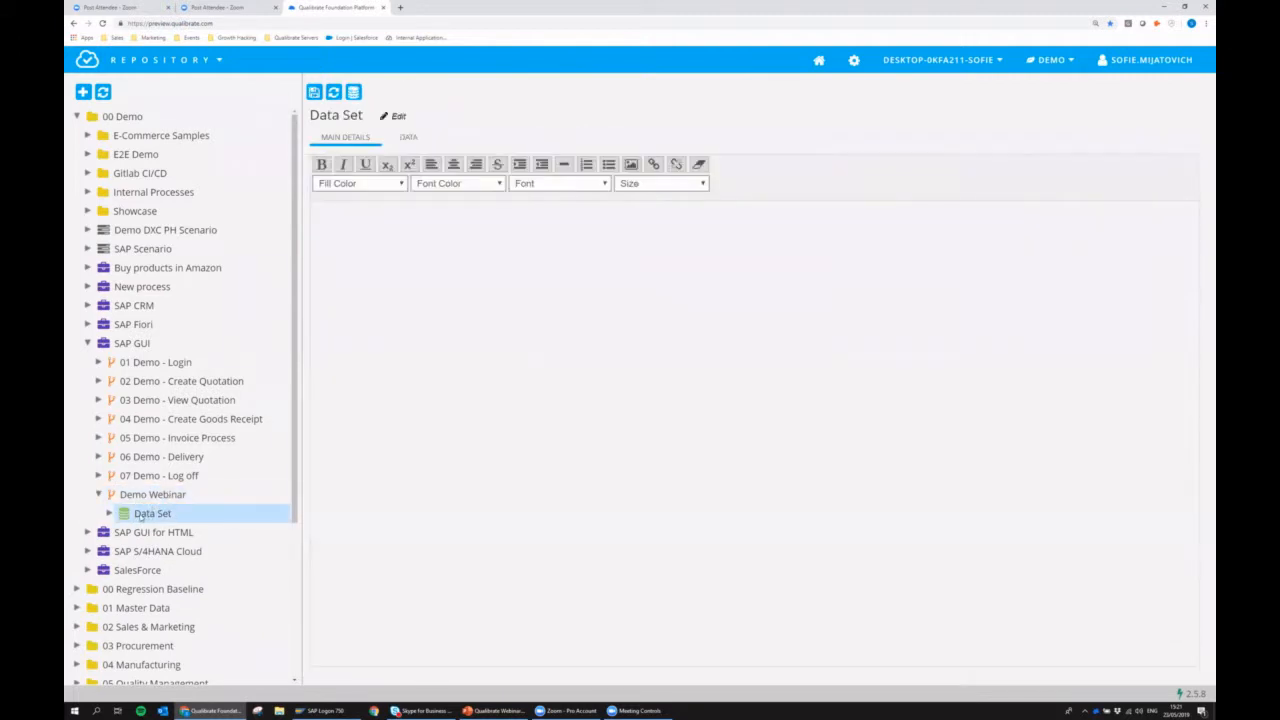
click(408, 138)
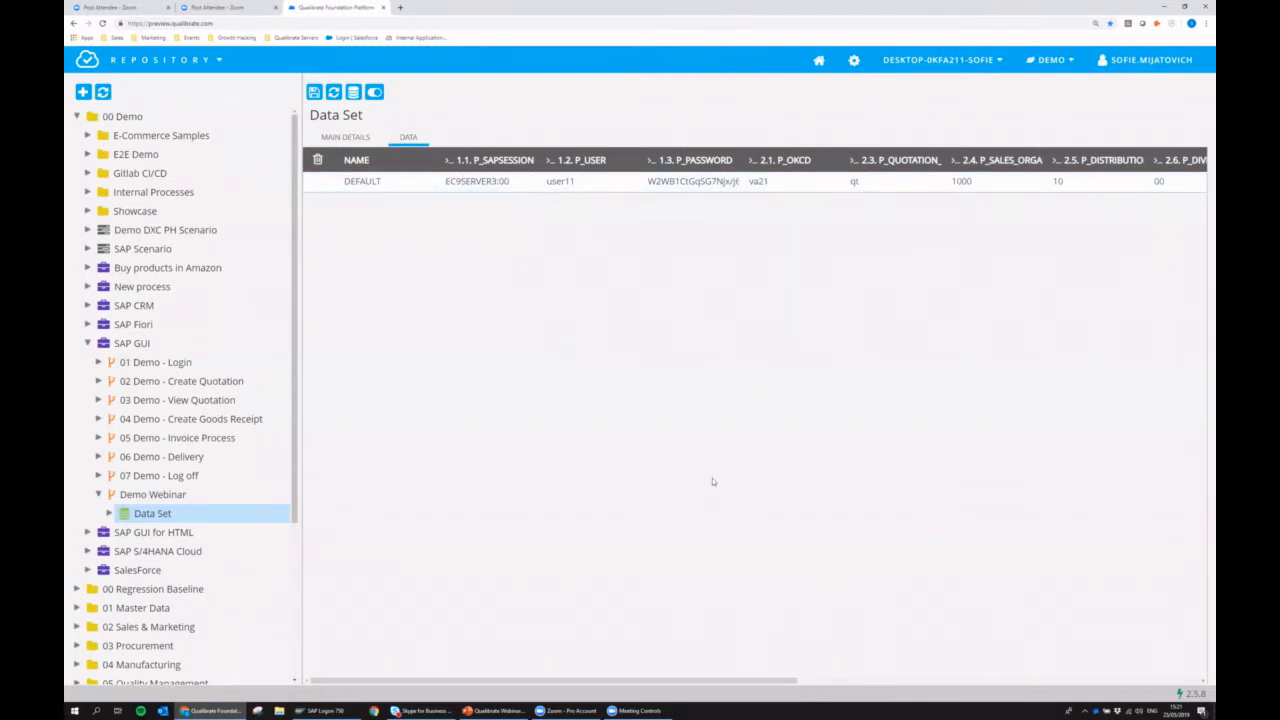
drag(570, 680, 506, 663)
click(691, 184)
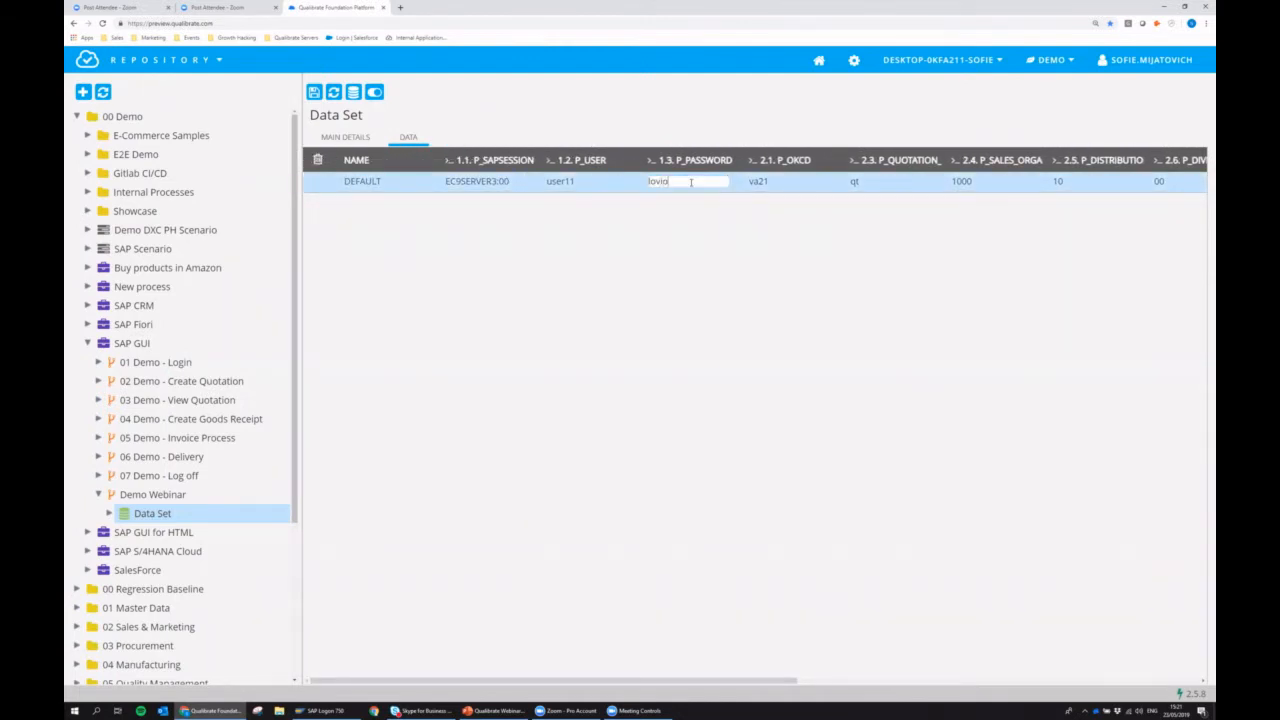
key(Return)
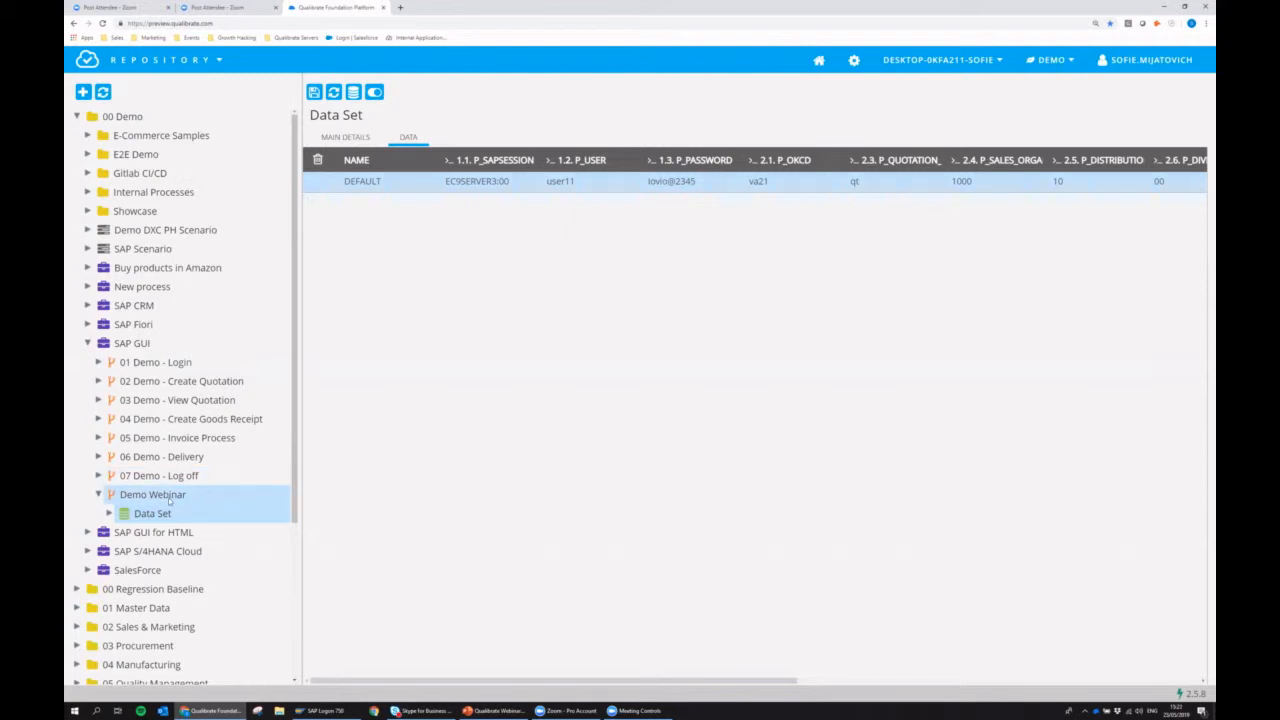
Start an automated execution of the Demo Webinar flow using the data set "Data Set" and the DEFAULT iteration.
click(169, 500)
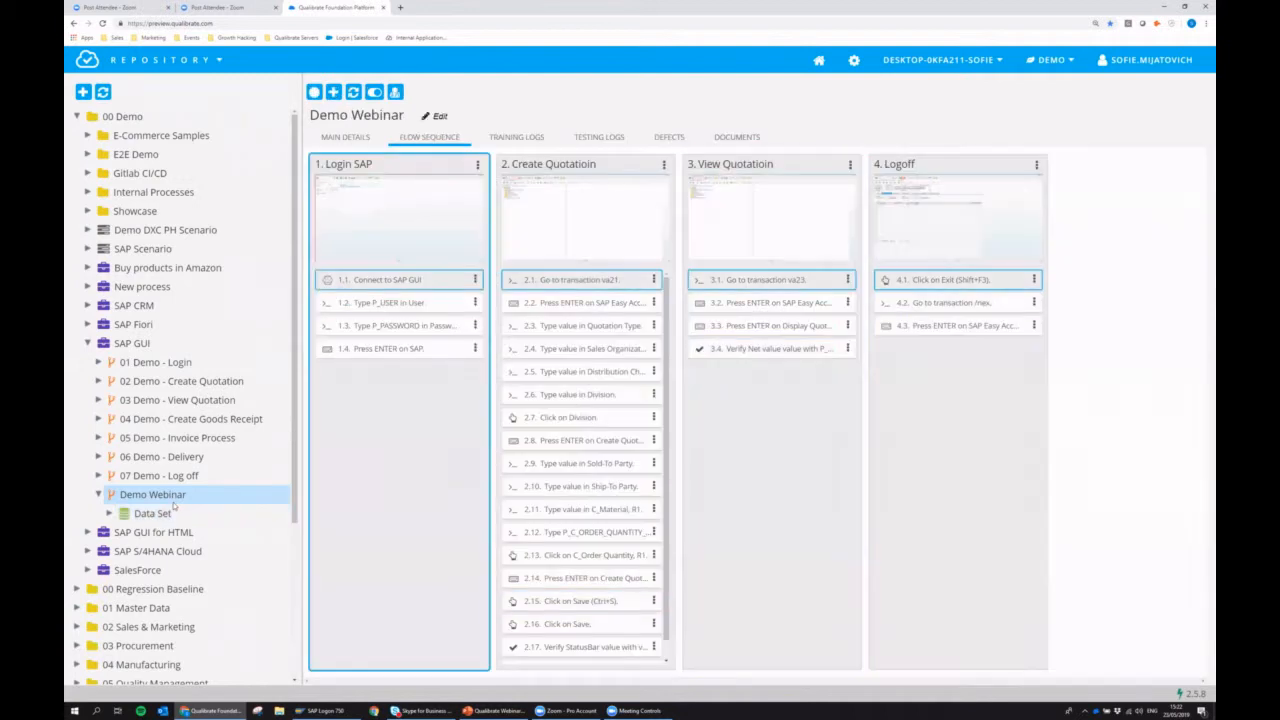
click(398, 94)
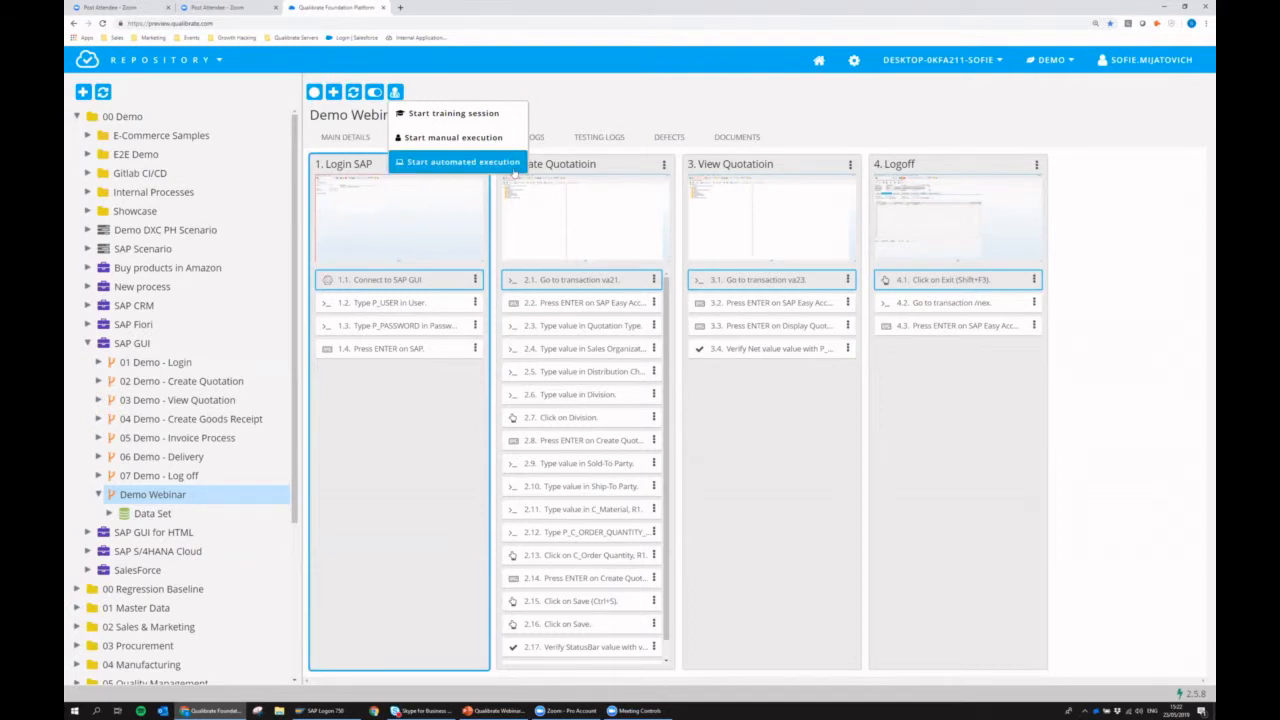
click(484, 166)
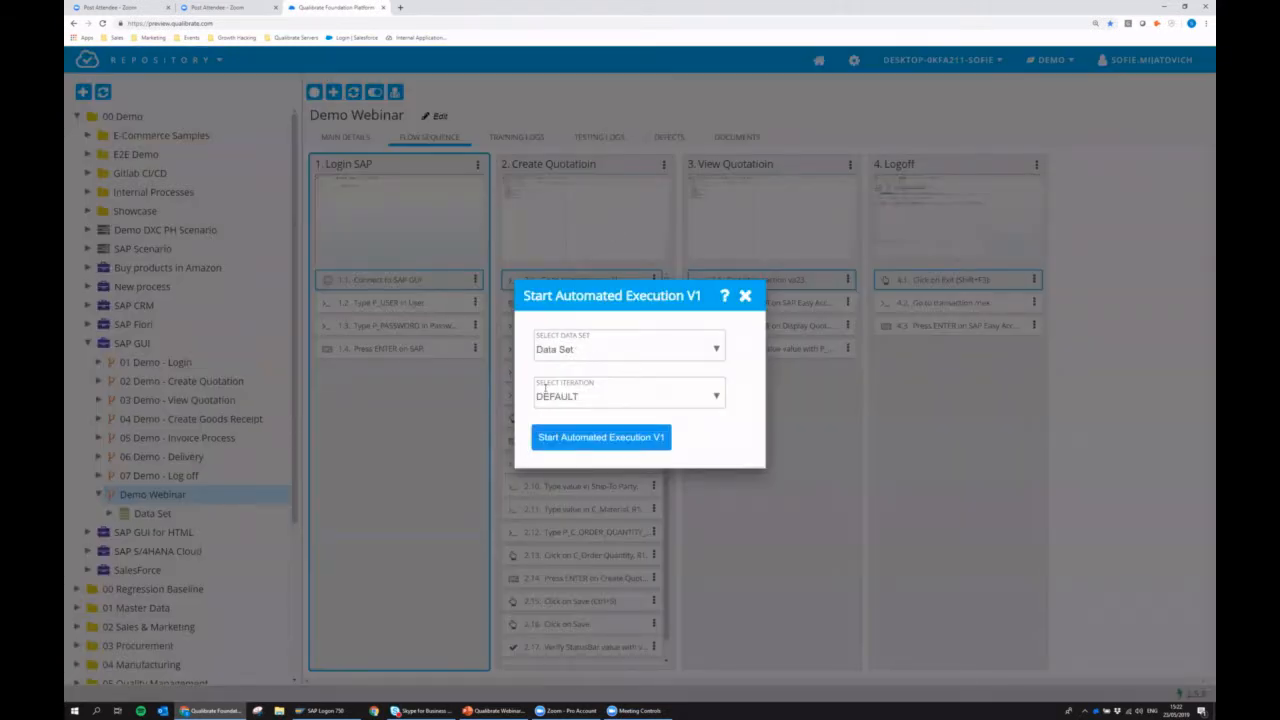
click(563, 350)
click(559, 368)
click(575, 397)
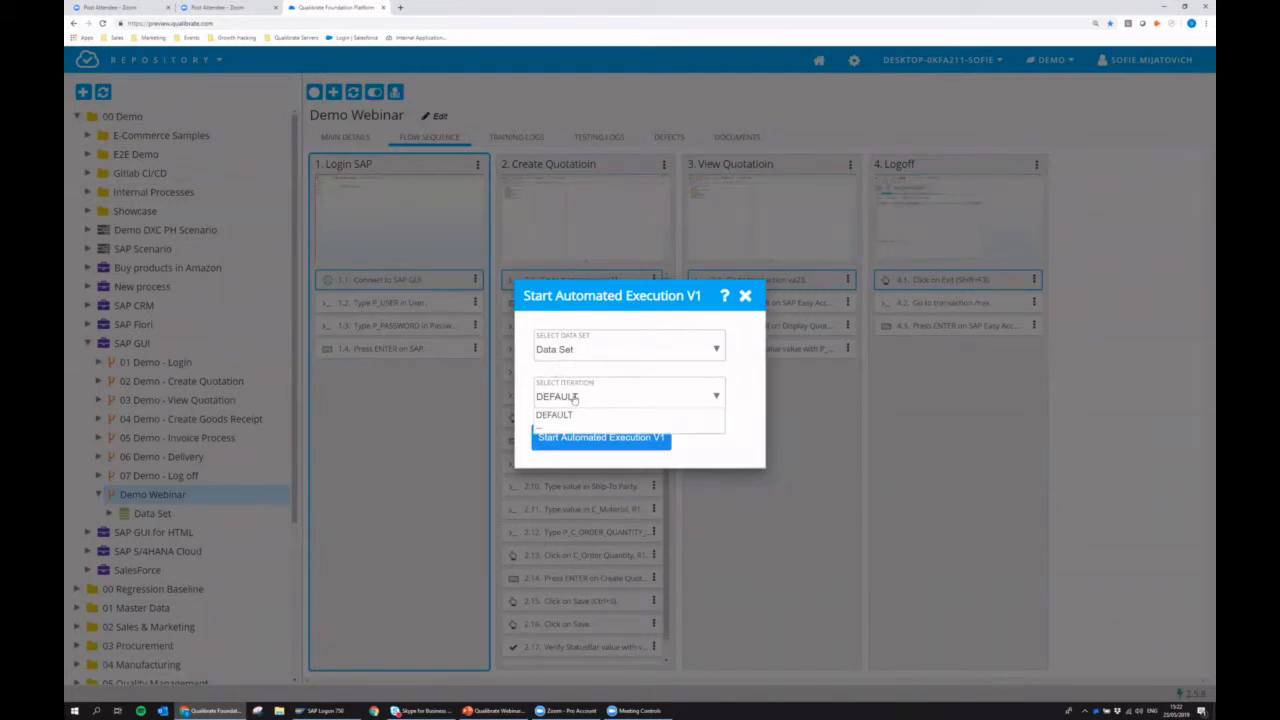
click(555, 415)
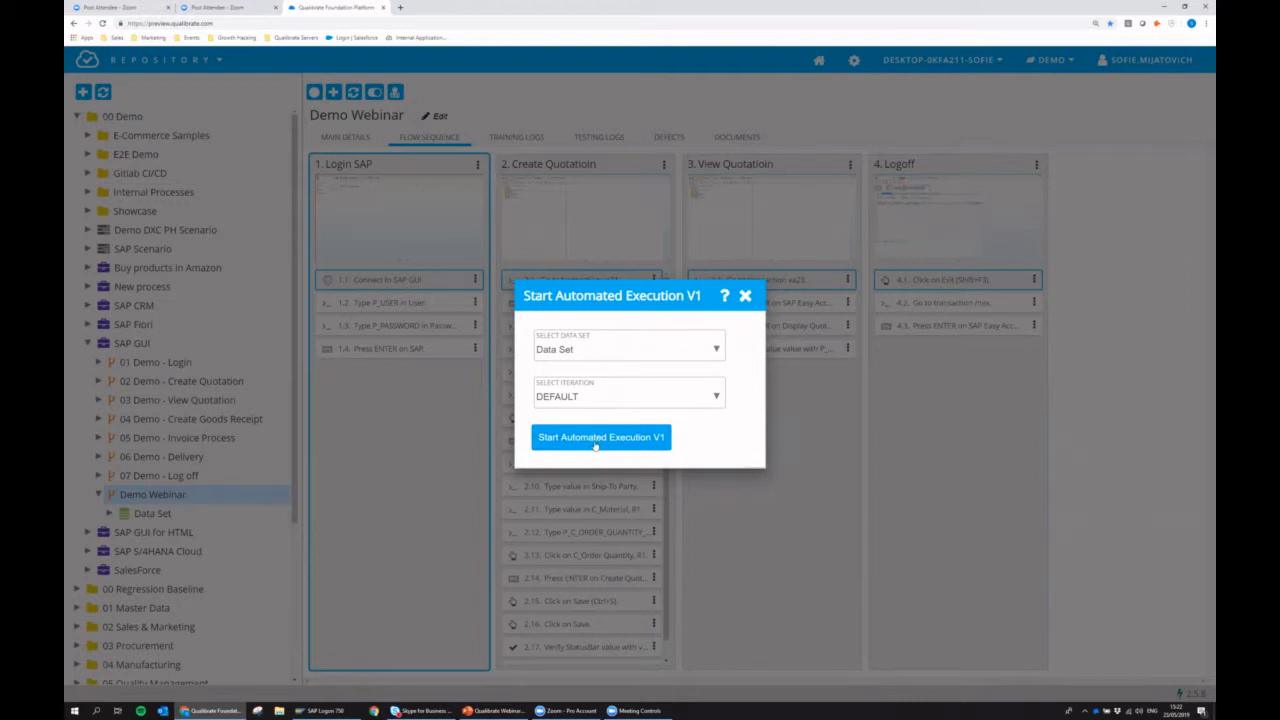
click(565, 440)
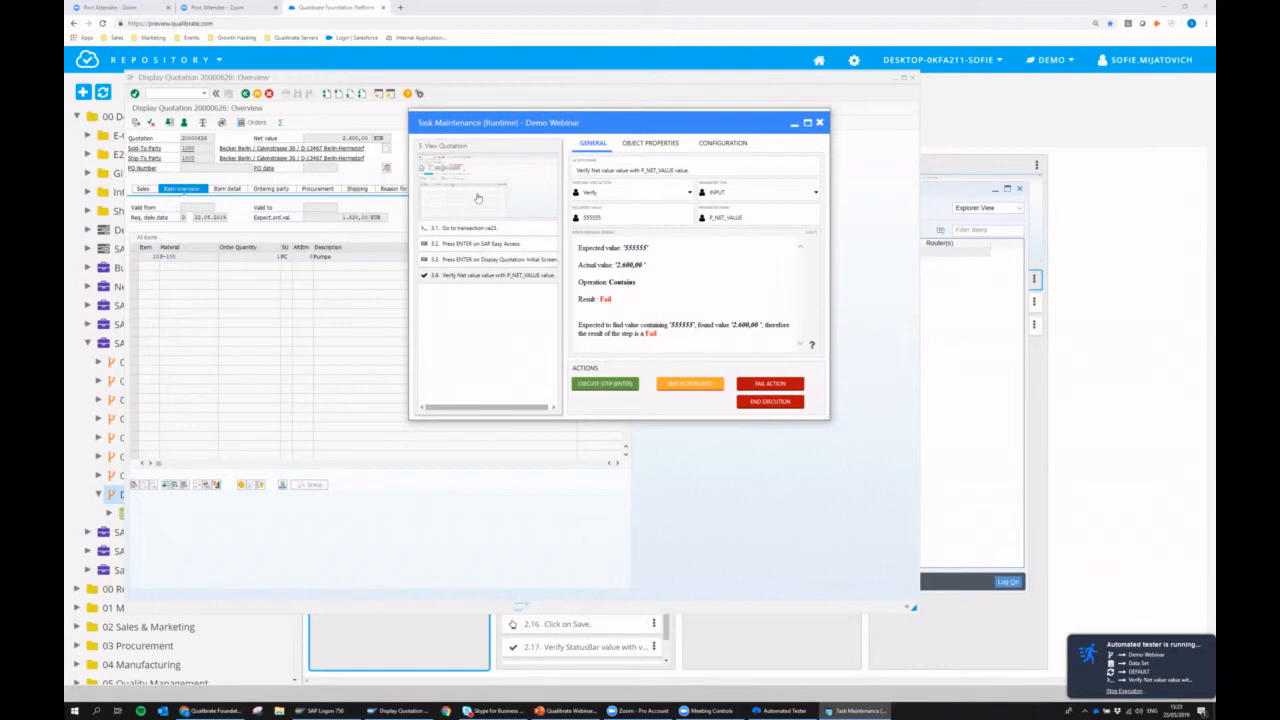
Enlarge the recorded screenshot of the failed net value verification and edit the step's parameter value.
click(474, 171)
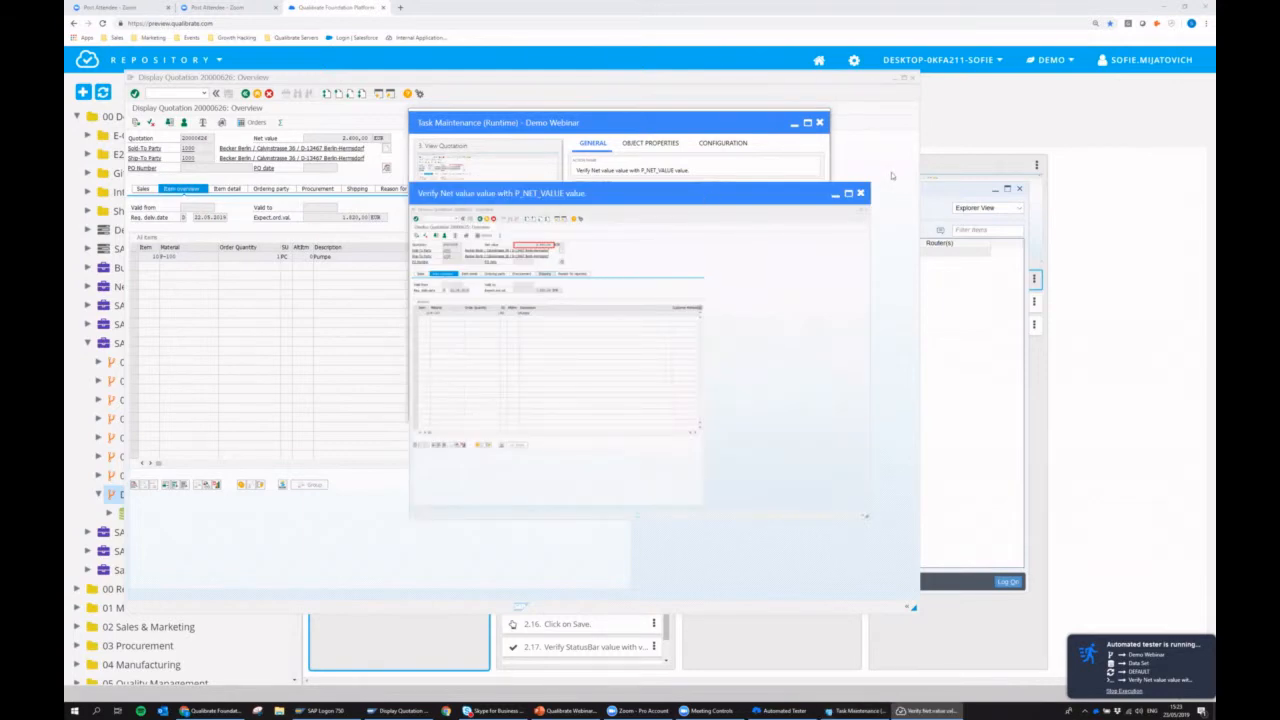
click(860, 193)
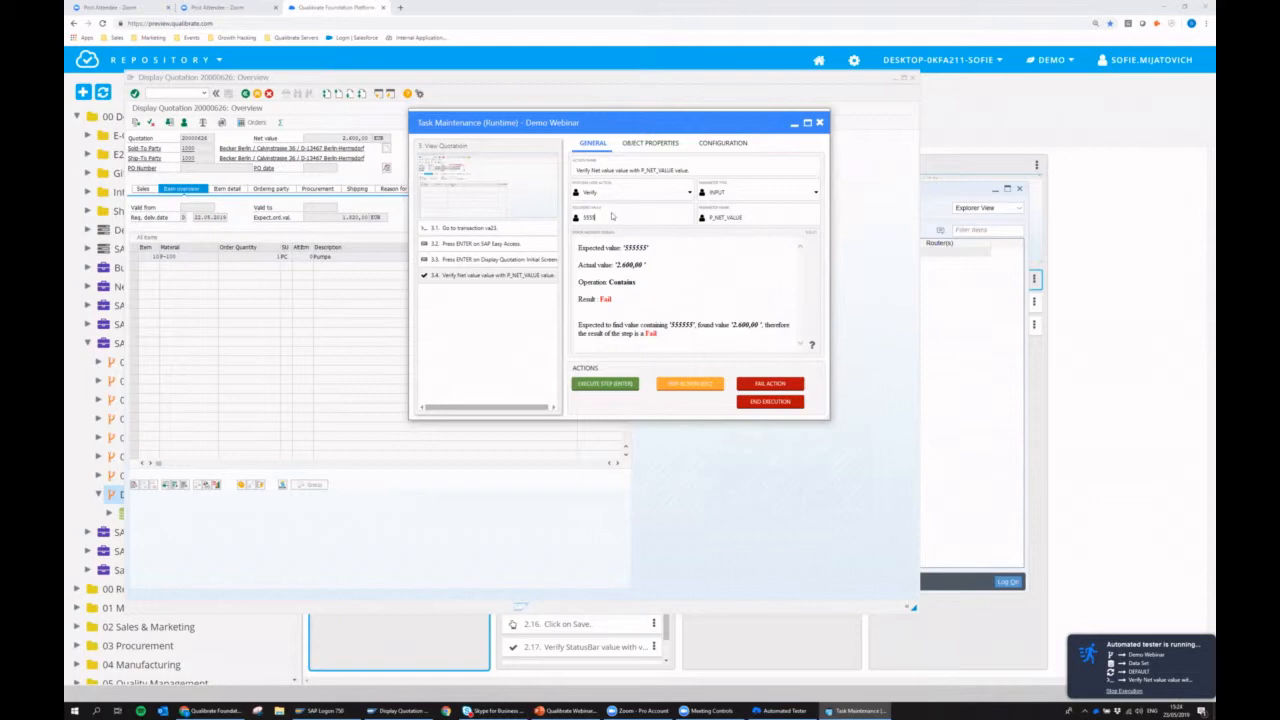
text(555)
Highlight the Net value element in SAP from its object properties and skip the failed verification action.
click(652, 147)
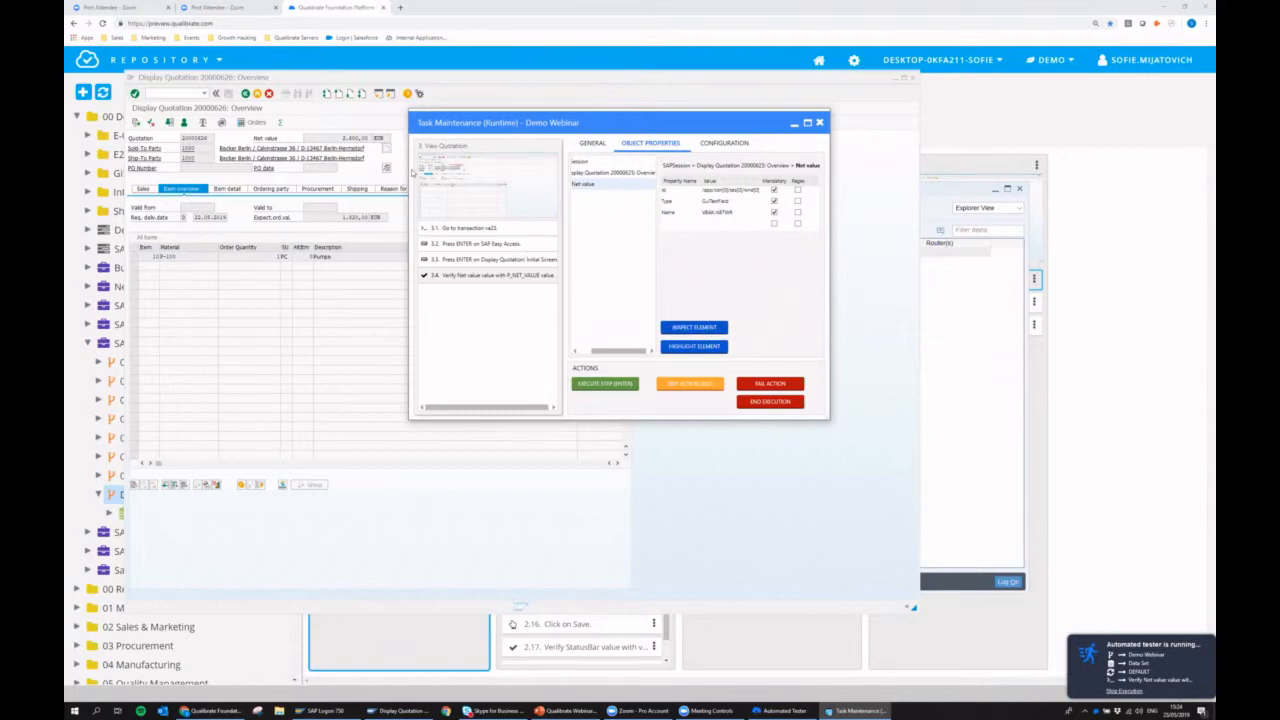
click(695, 346)
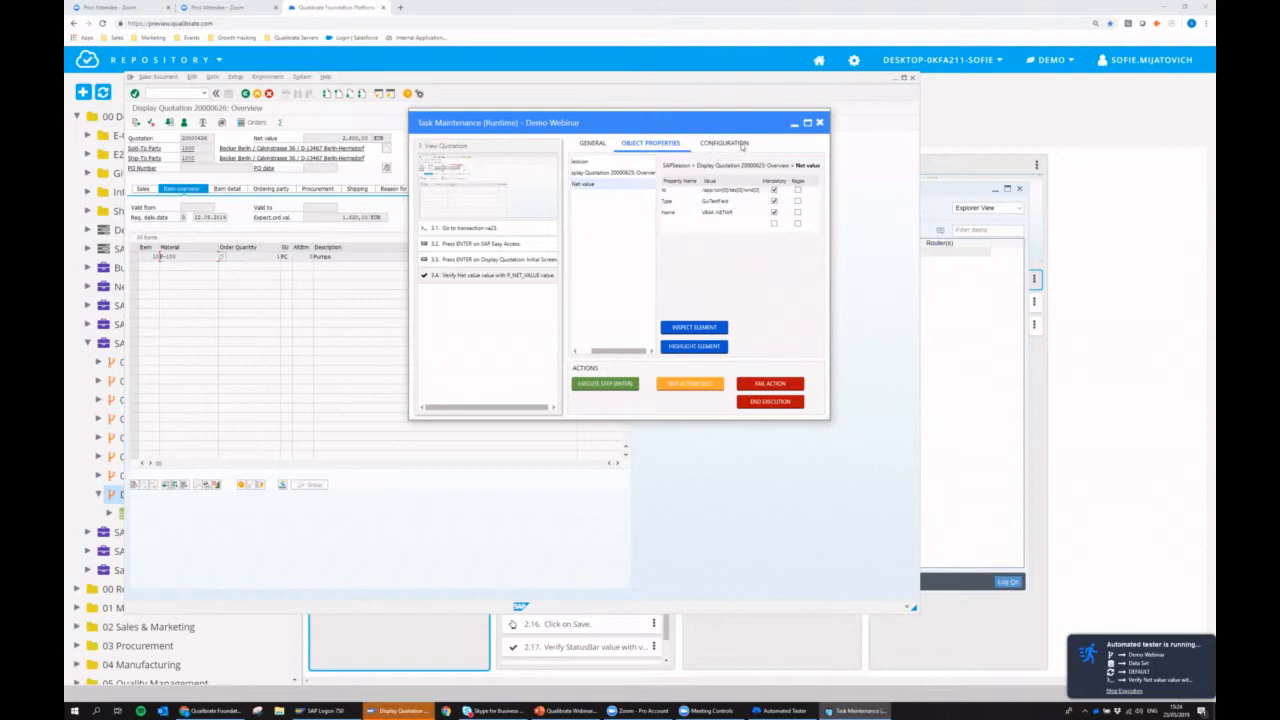
click(593, 144)
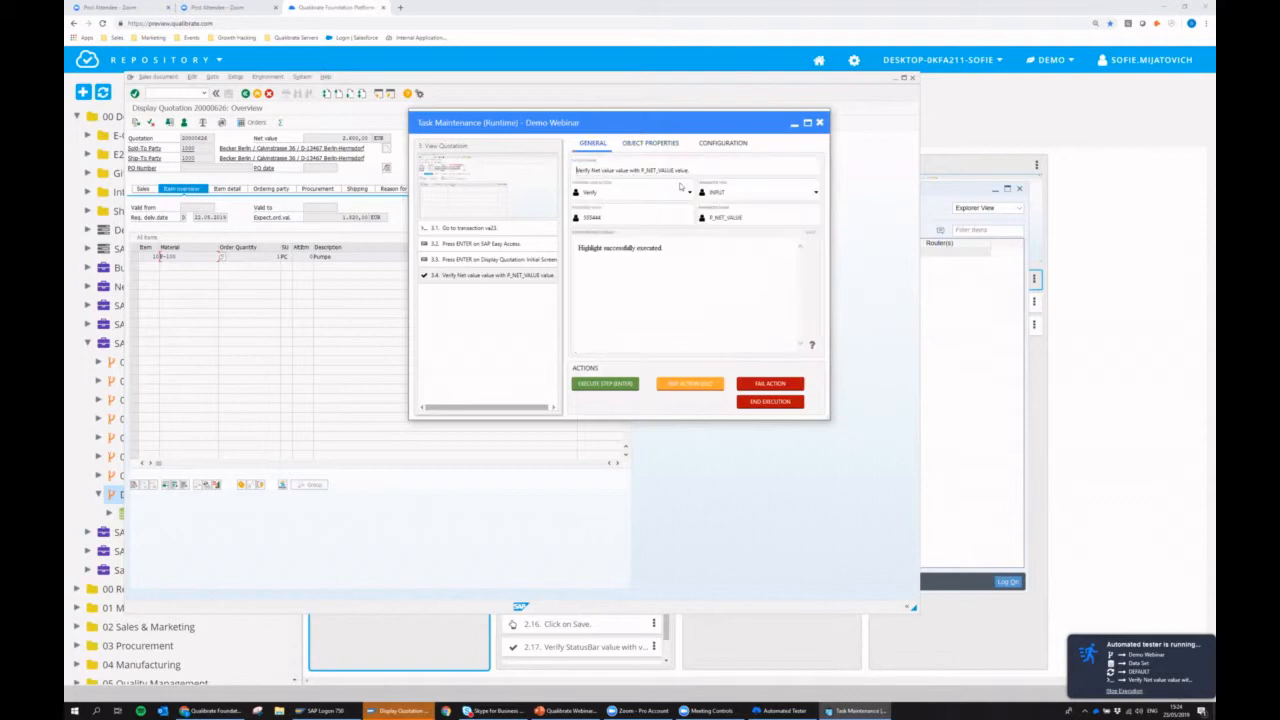
click(702, 386)
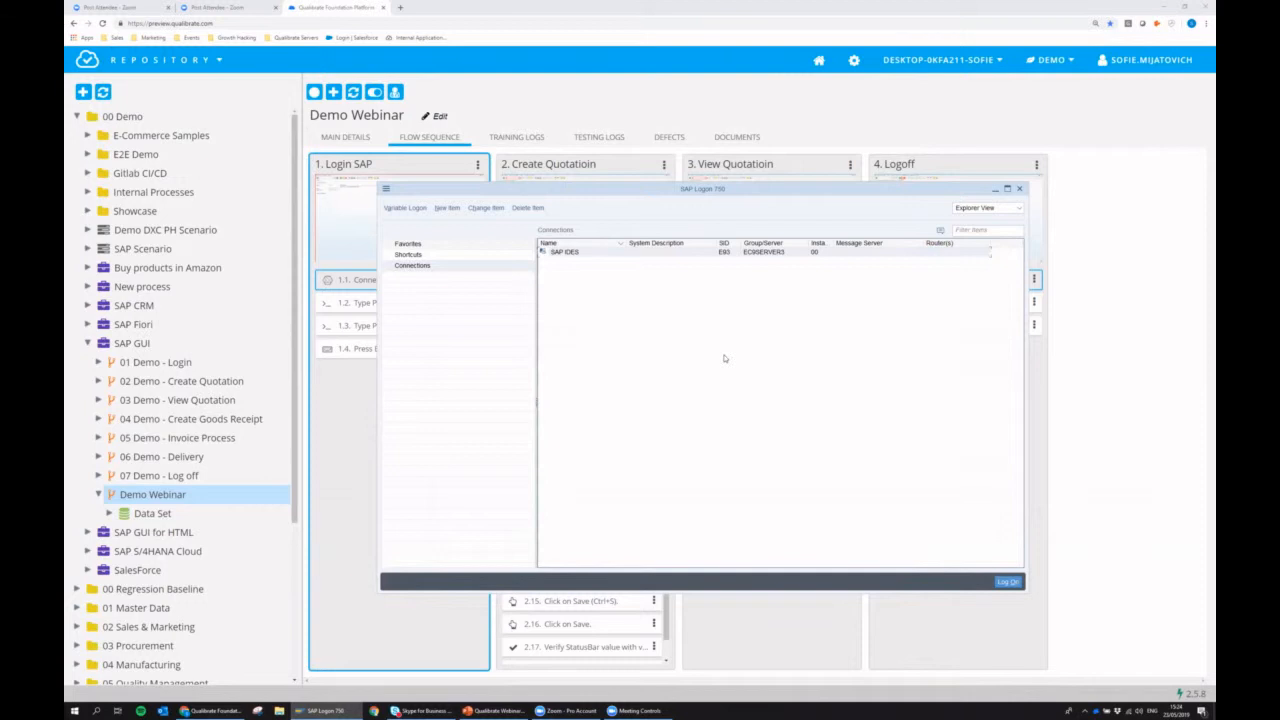
click(1098, 313)
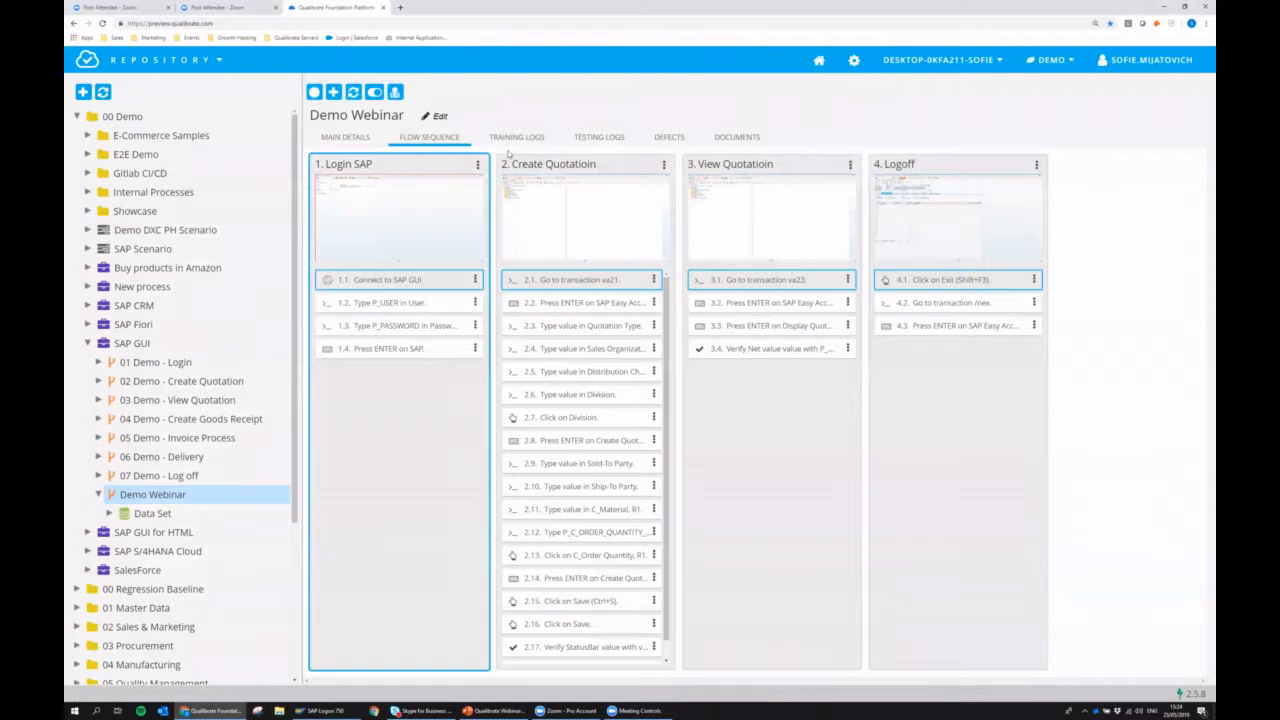
Open the flow execution report of the latest Demo Webinar run from the testing logs.
click(598, 138)
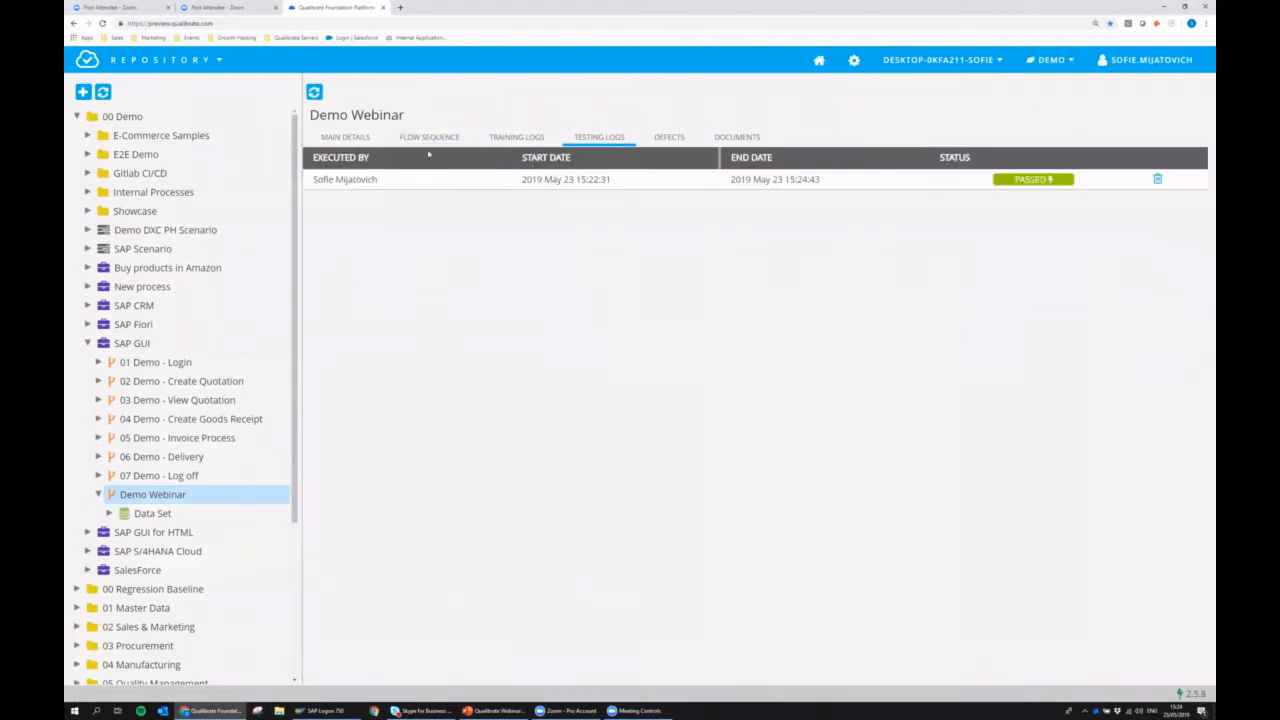
click(358, 178)
mouse_move(430, 125)
click(430, 180)
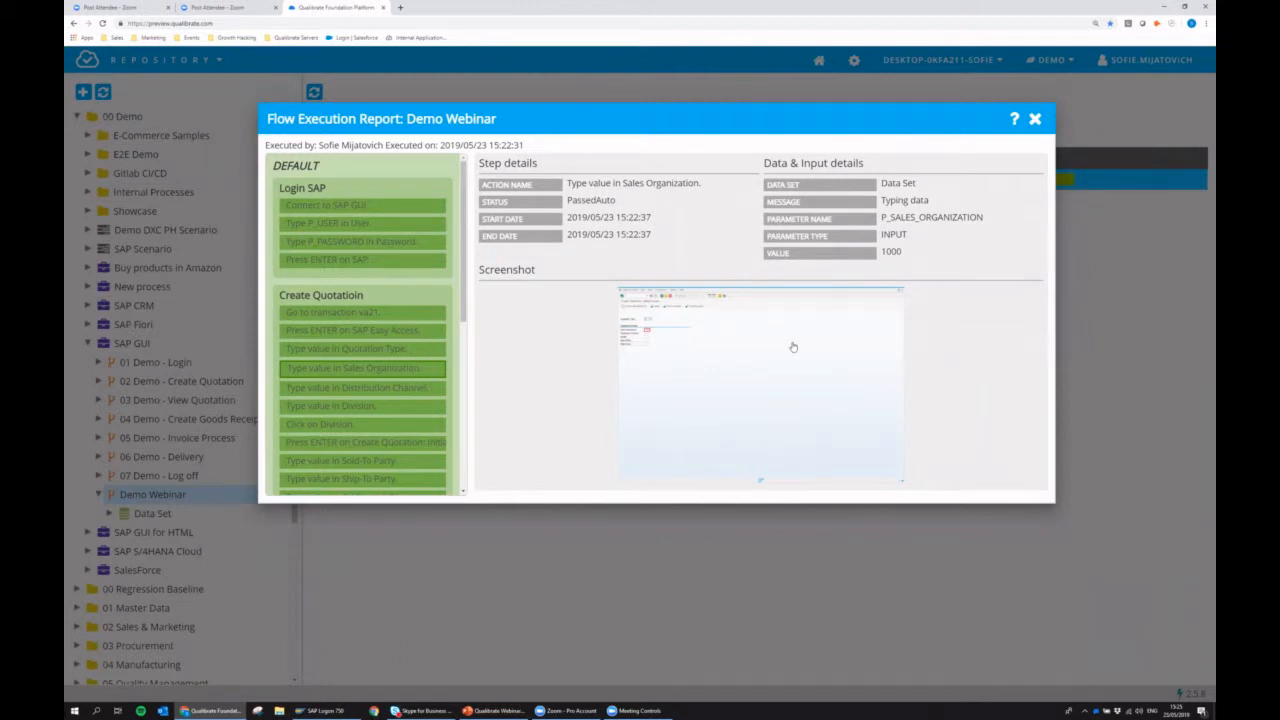
Review the report's details for the Create Quotatioin and View Quotatioin steps, including the net value verification, and close the report.
click(412, 387)
scroll(405, 390, down, 5)
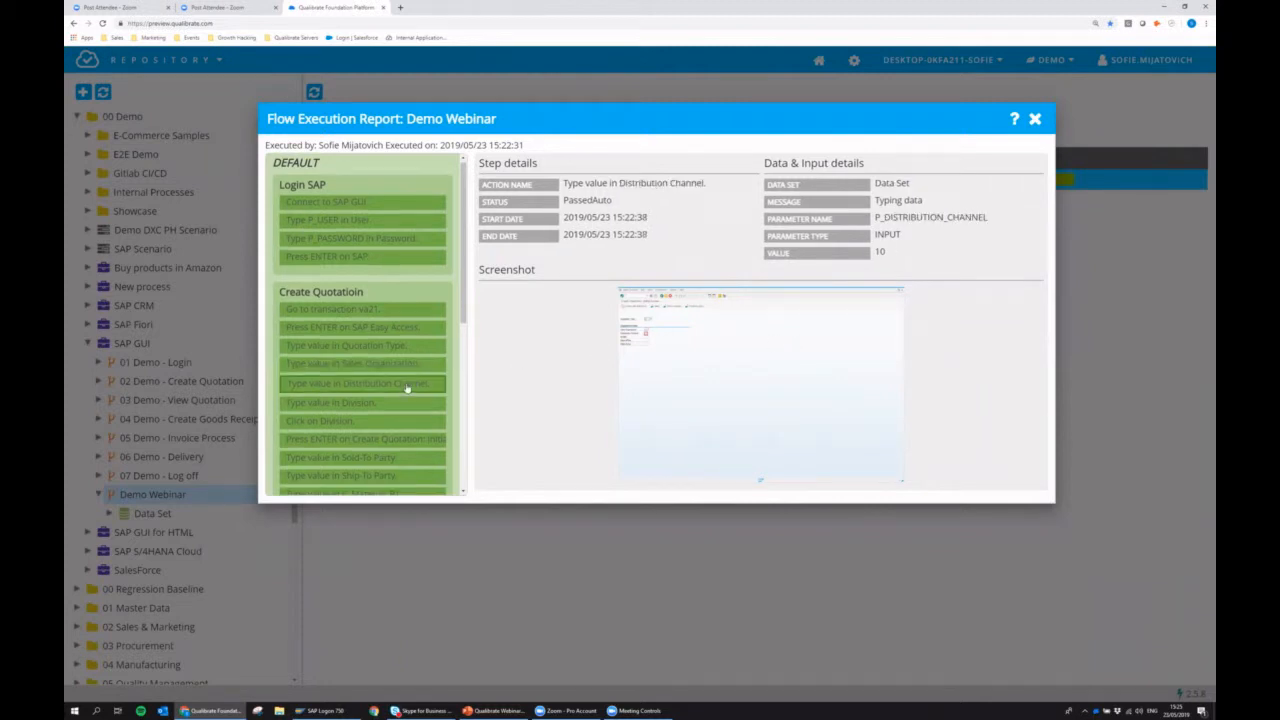
click(393, 409)
click(397, 426)
click(400, 445)
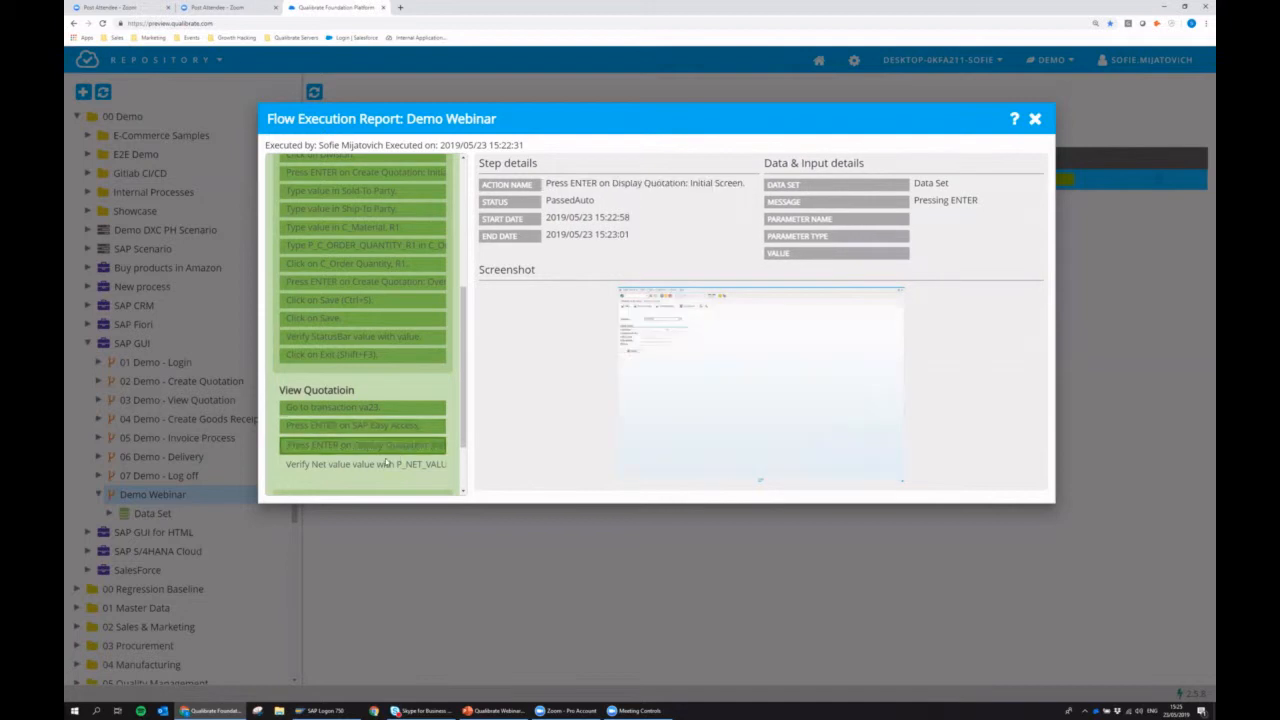
click(326, 466)
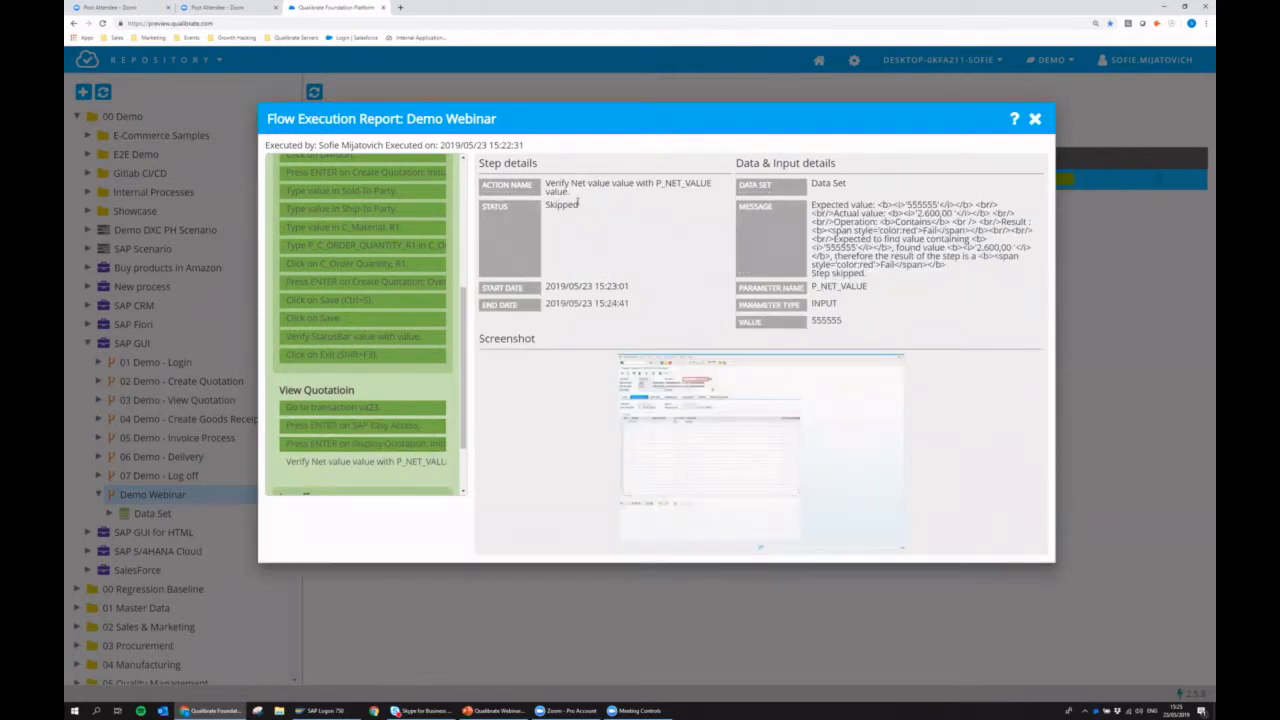
click(1035, 119)
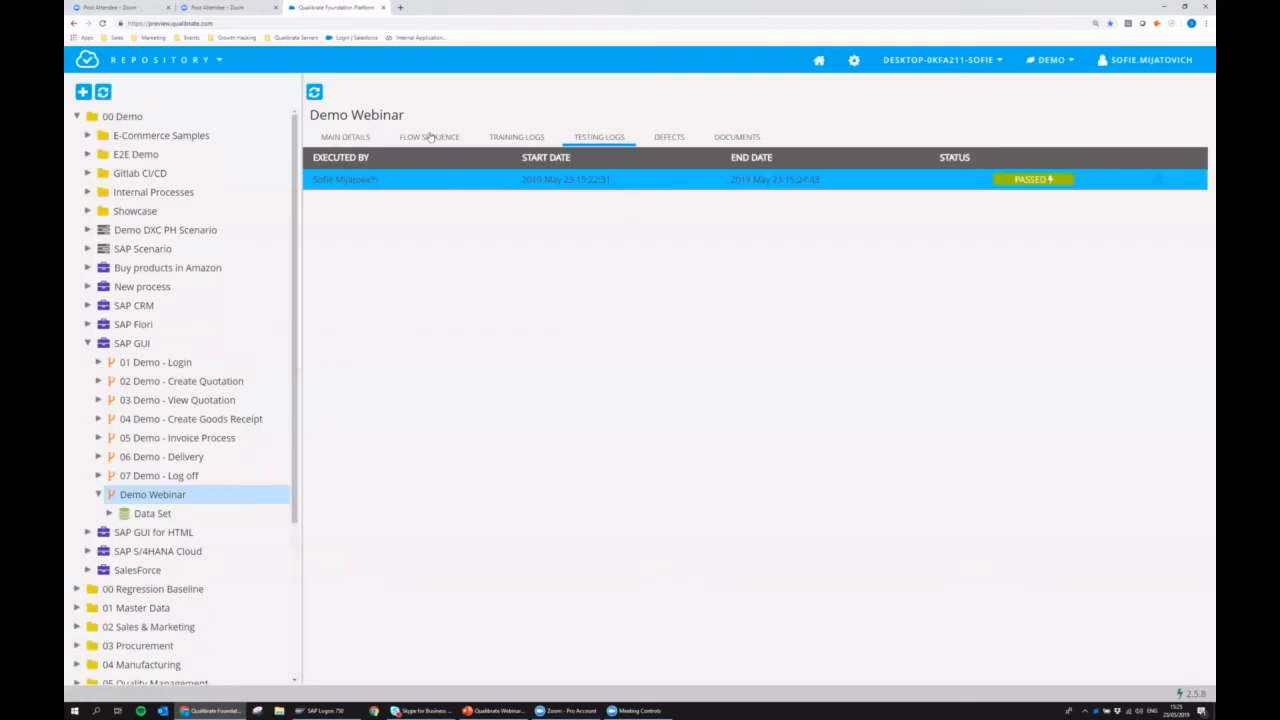
Start a manual execution of the Demo Webinar flow using the data set "Data Set" and the DEFAULT iteration.
click(430, 137)
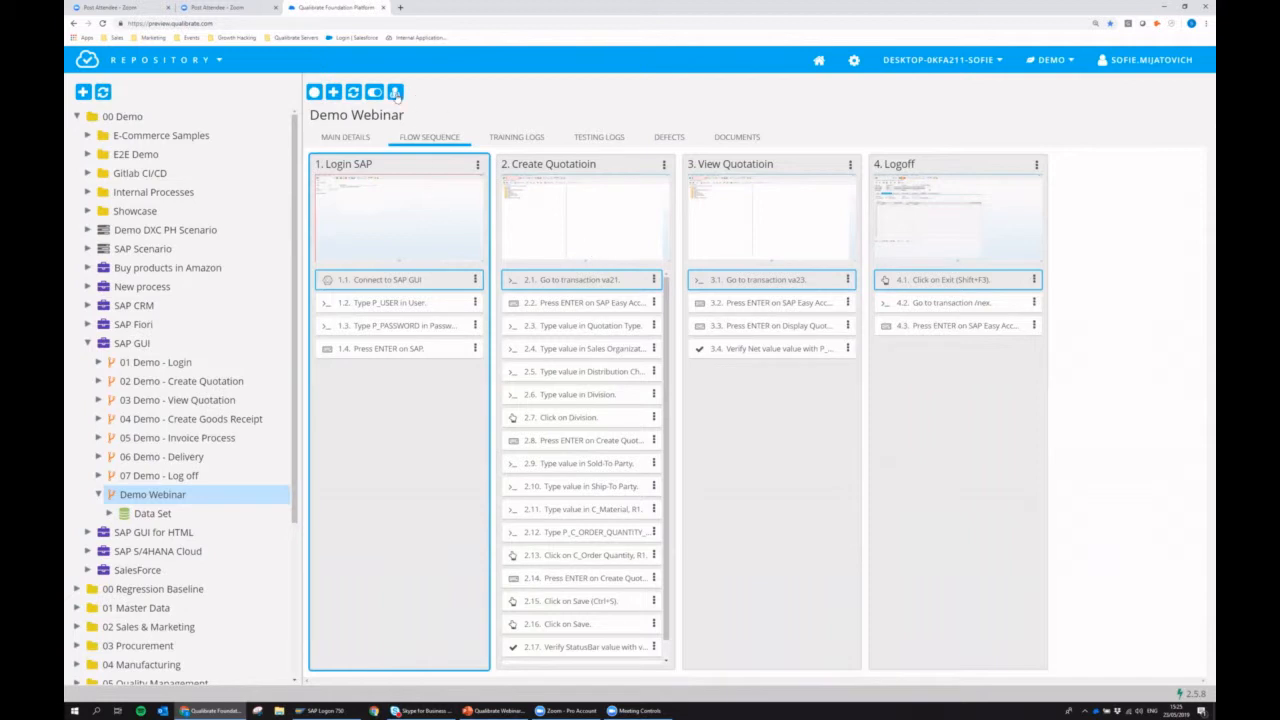
click(396, 93)
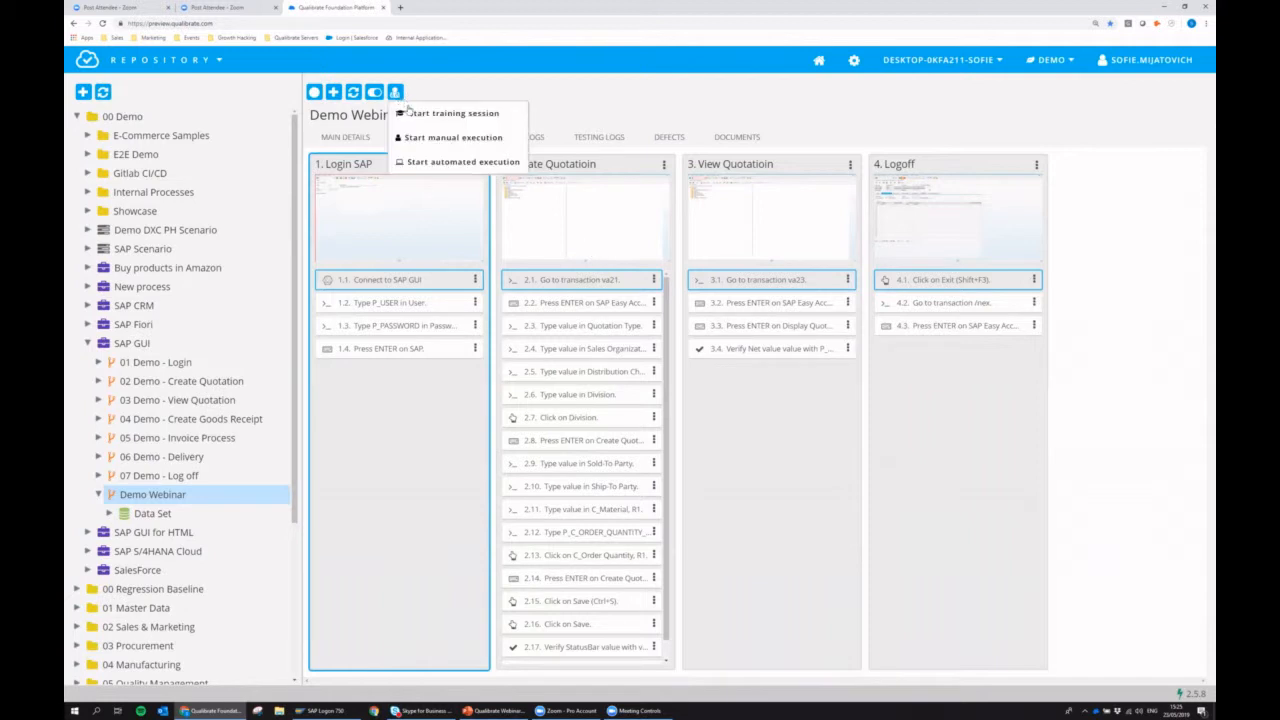
click(435, 138)
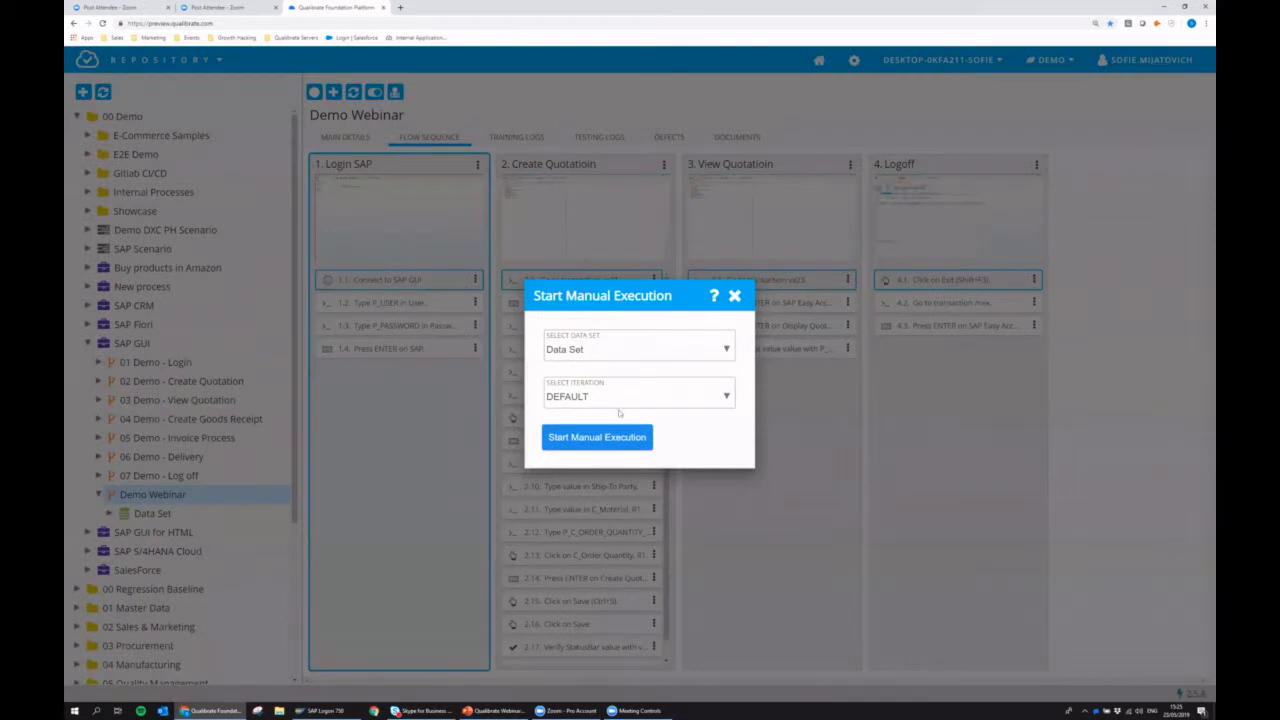
click(607, 438)
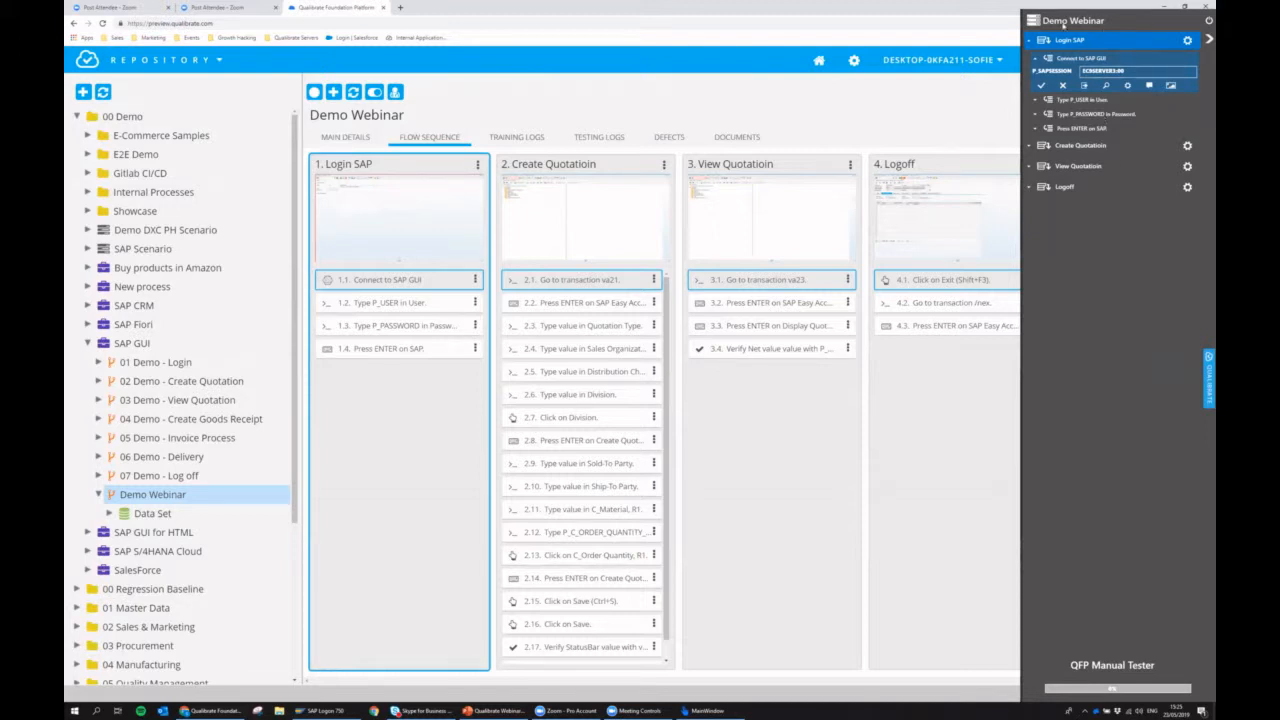
Examine the Login SAP task's steps and the comment conversation and recorded screenshot of the Connect to SAP GUI step.
click(1029, 41)
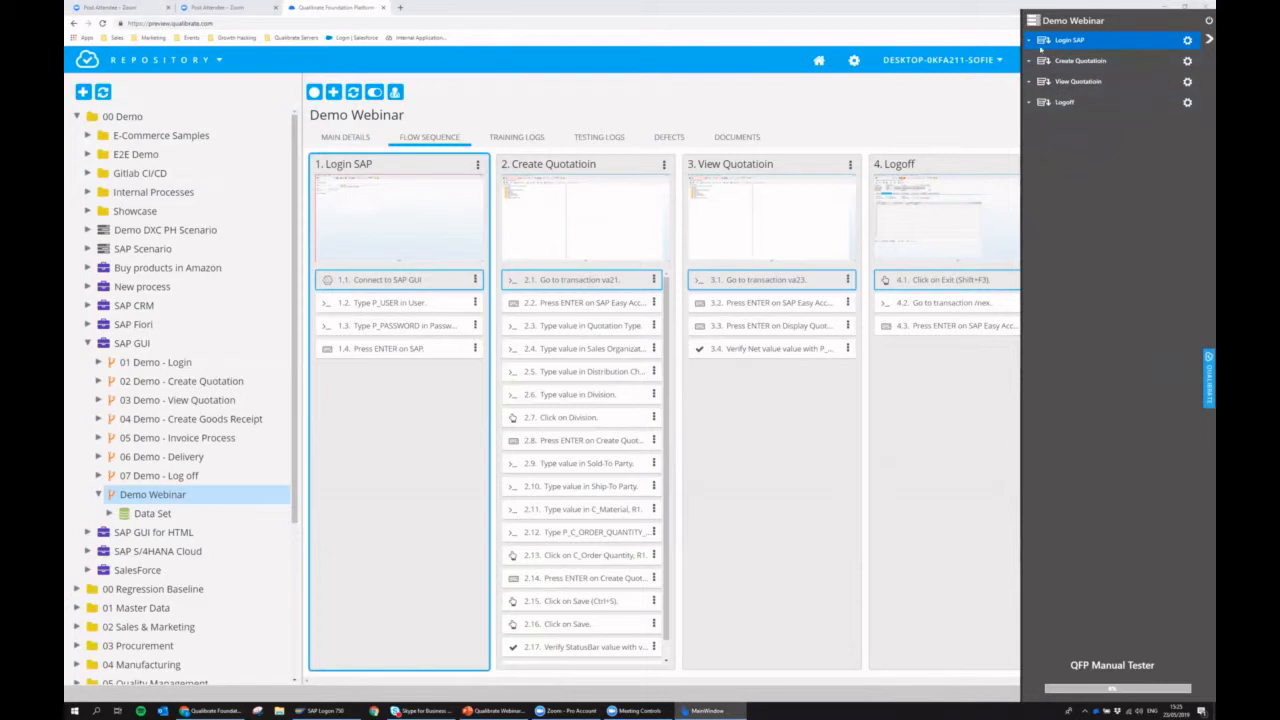
click(1030, 42)
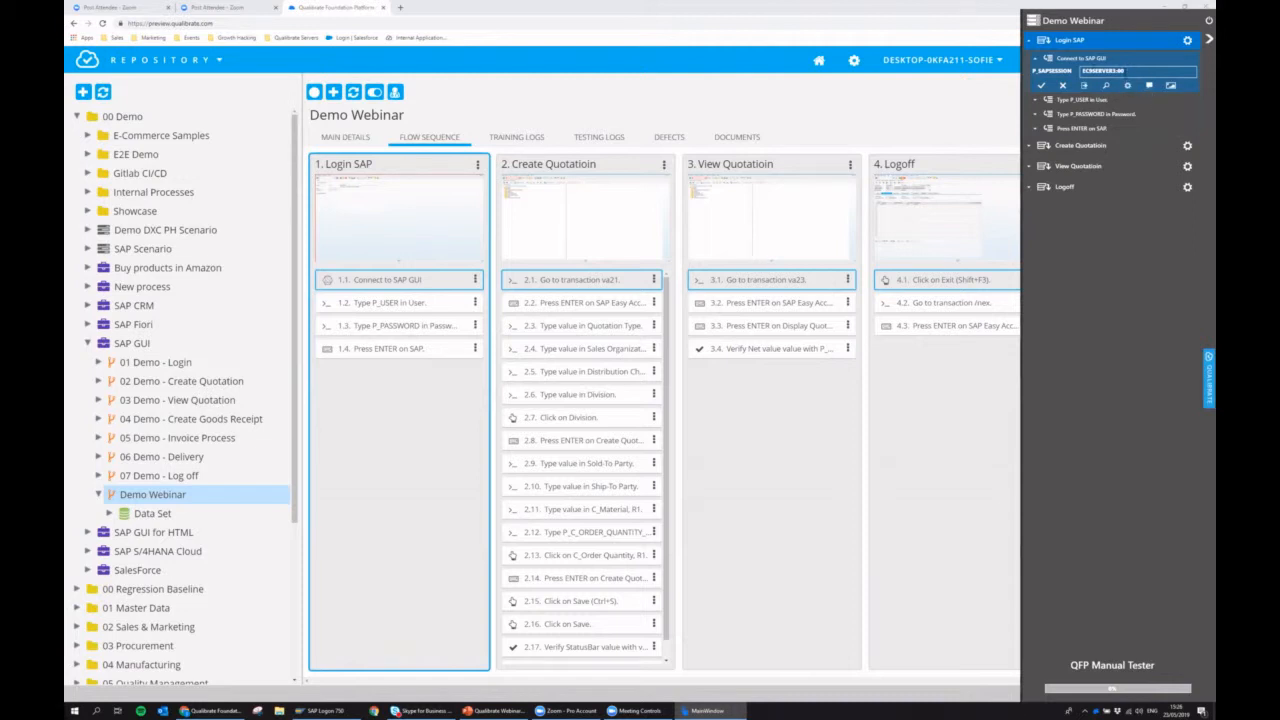
click(1149, 86)
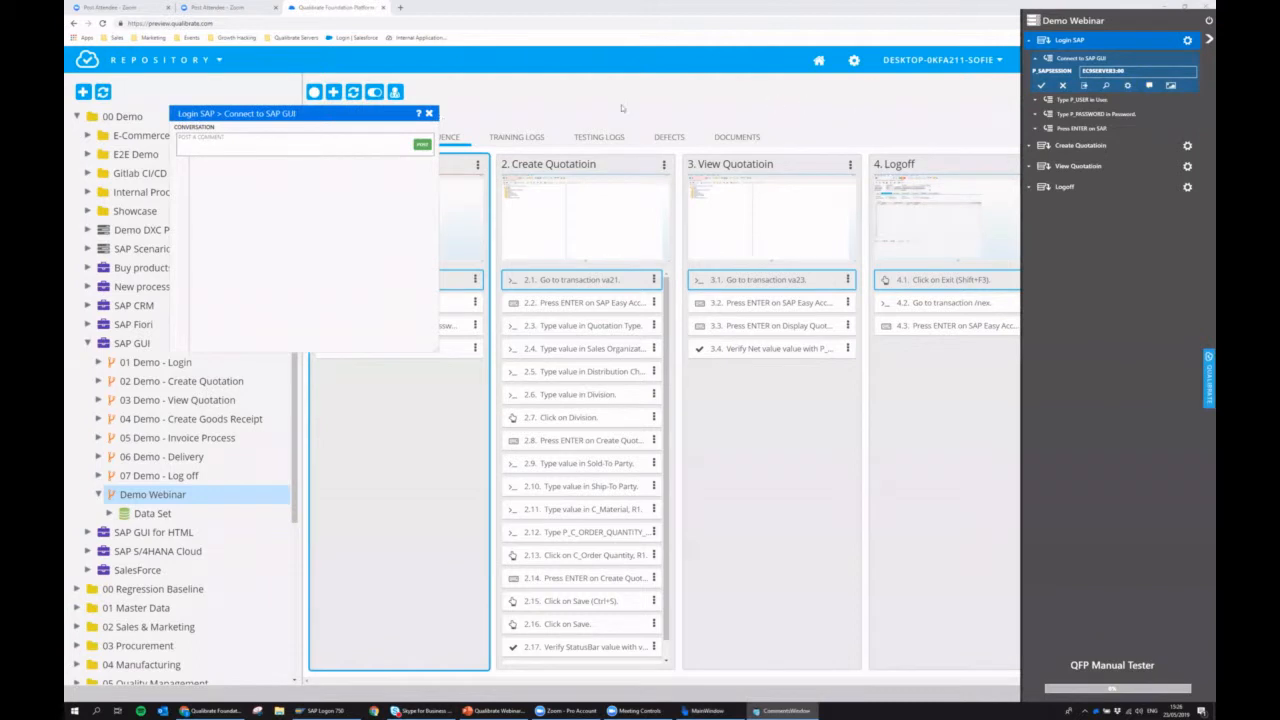
click(429, 113)
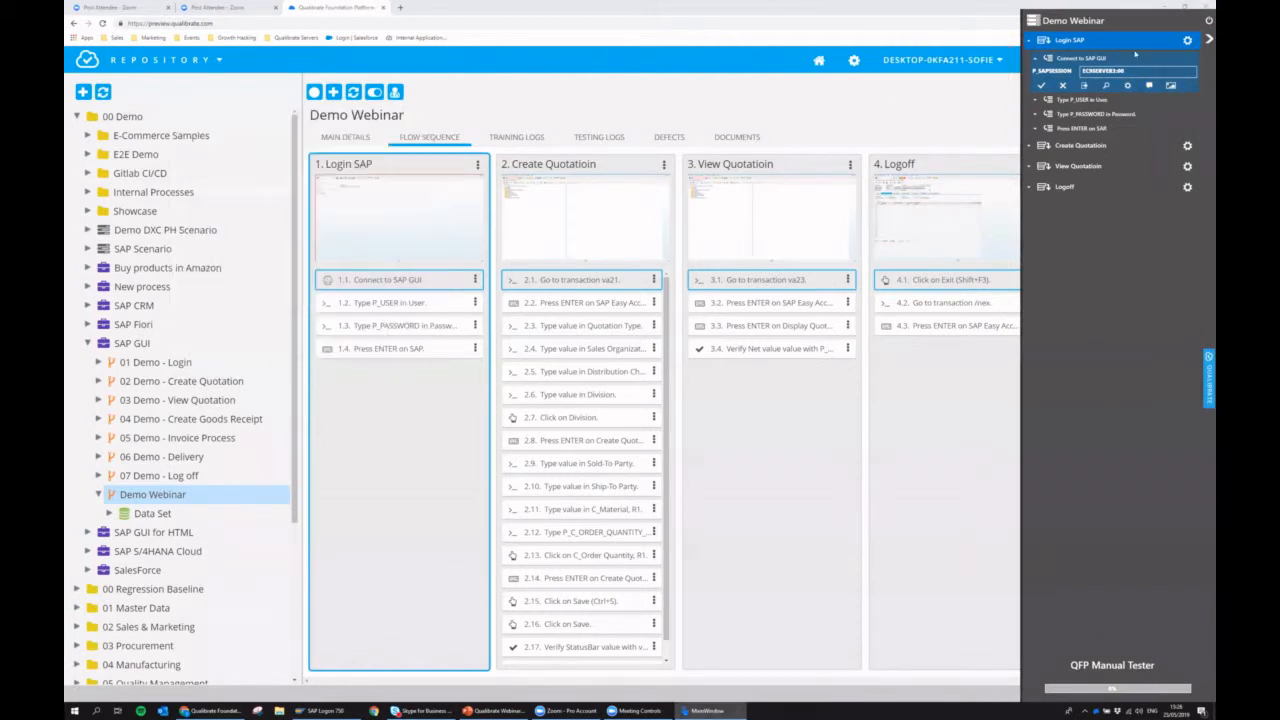
click(1171, 86)
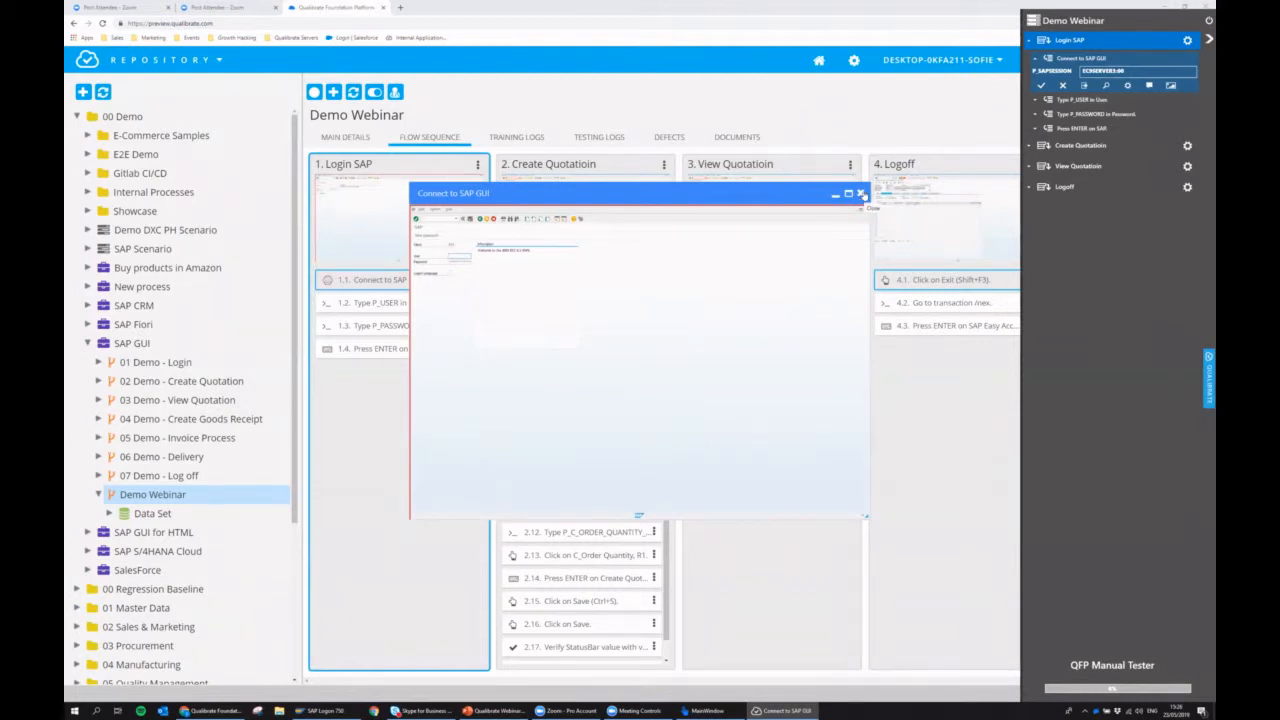
click(861, 194)
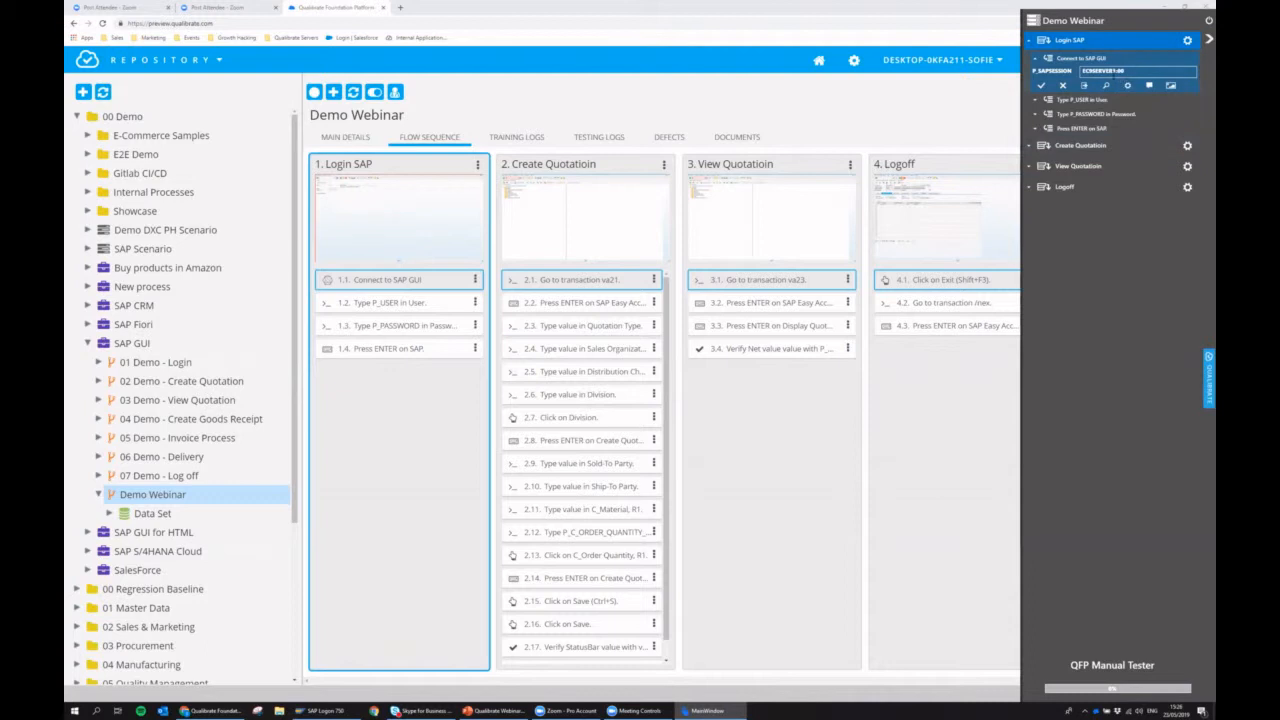
Let the manual tester perform the Login SAP task and the first two Create Quotatioin steps, opening transaction va21.
click(1129, 88)
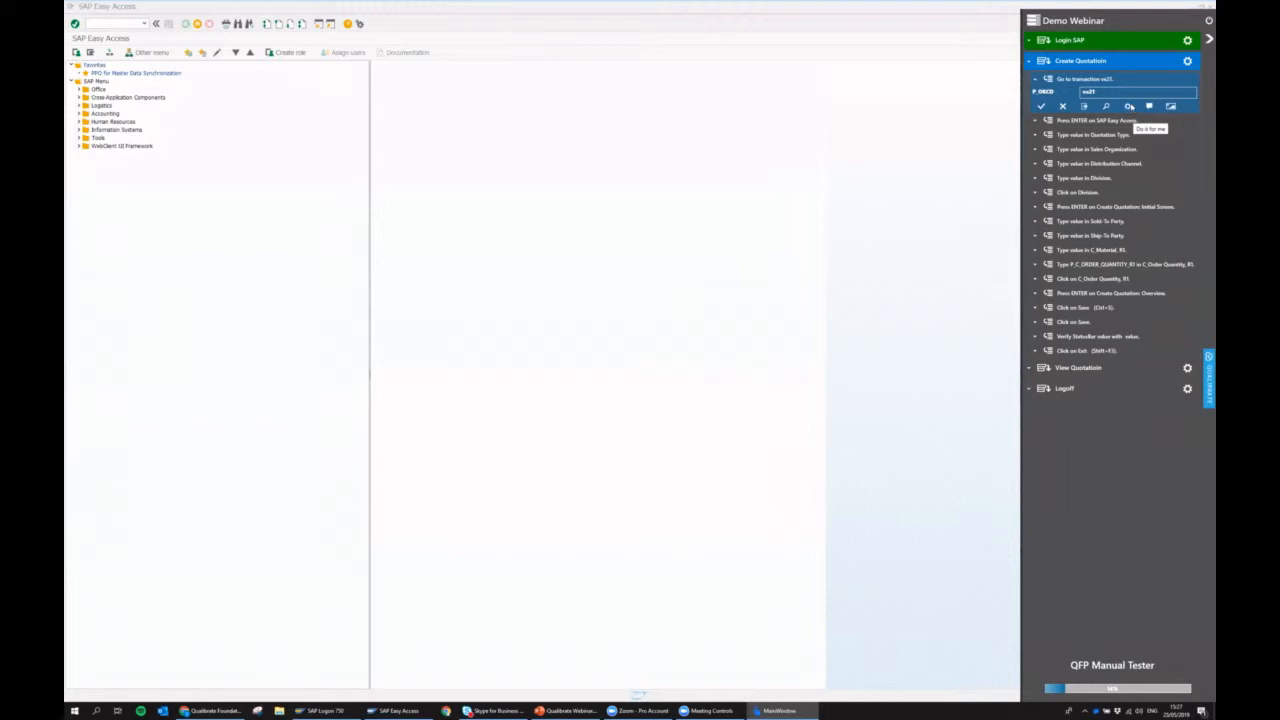
click(1130, 110)
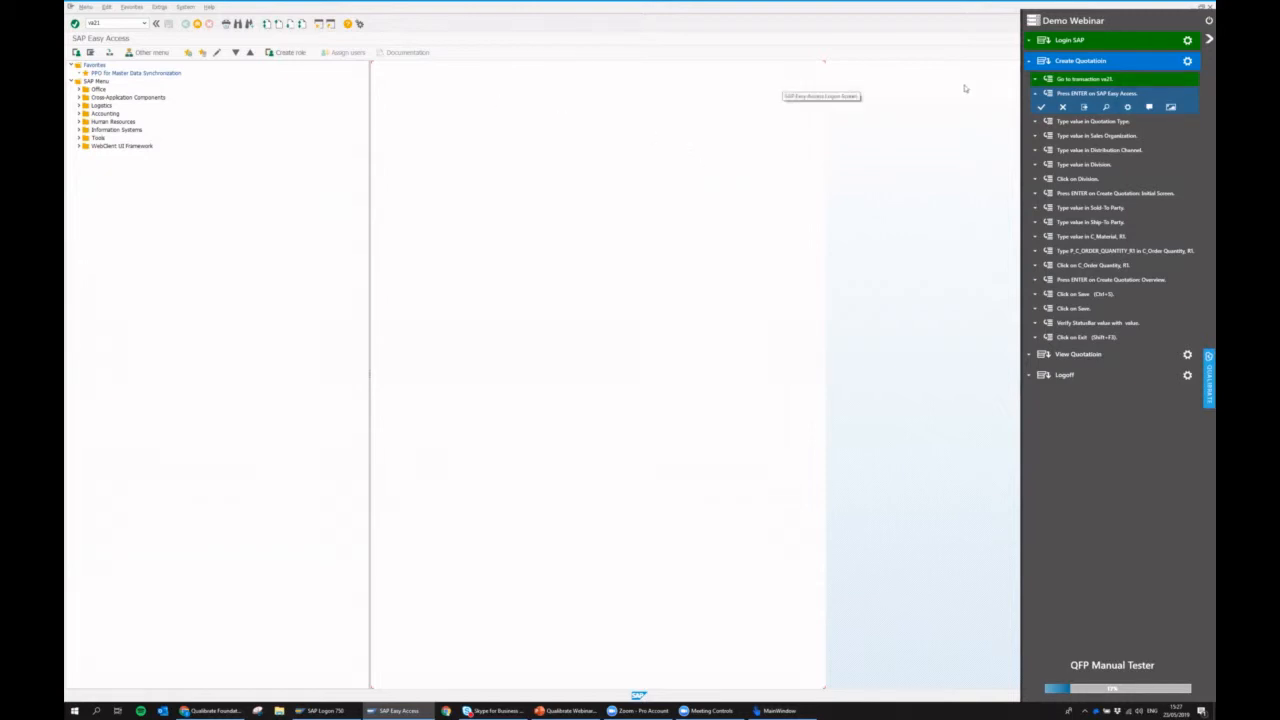
click(1128, 110)
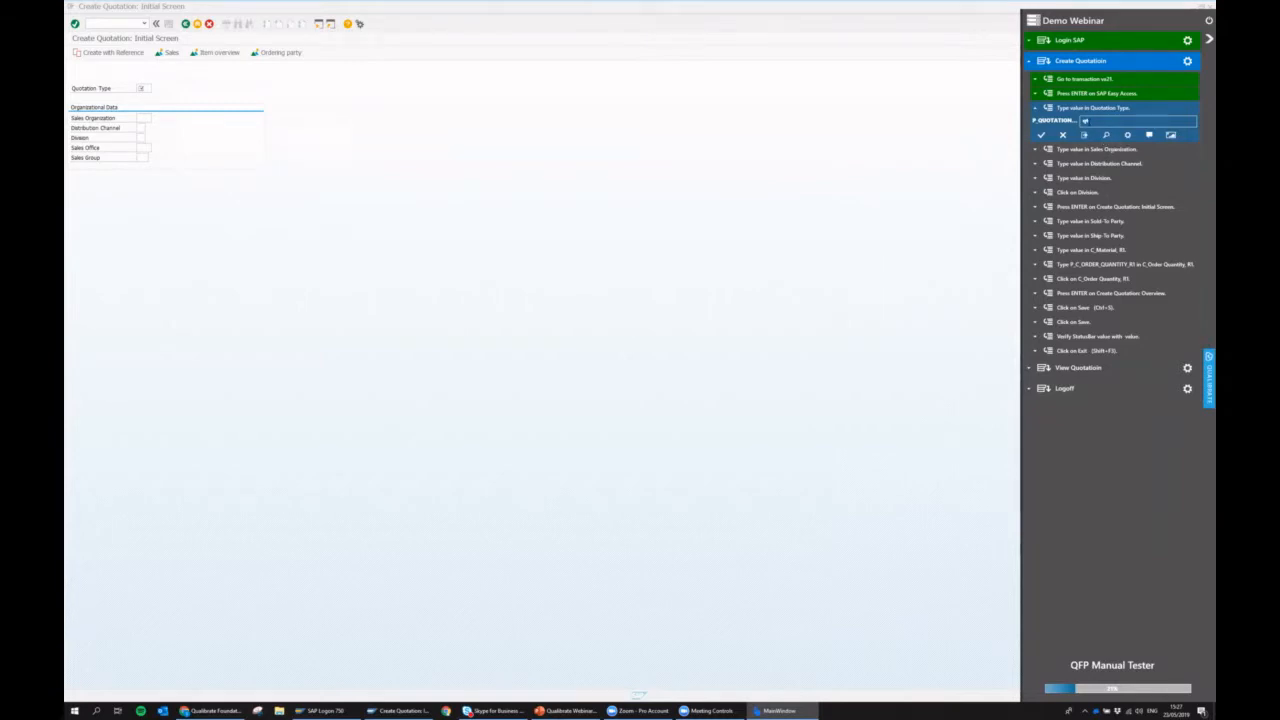
Show where the Quotation Type field is in SAP and post the comment "erfer" on its step.
click(1105, 137)
click(1108, 137)
click(1151, 135)
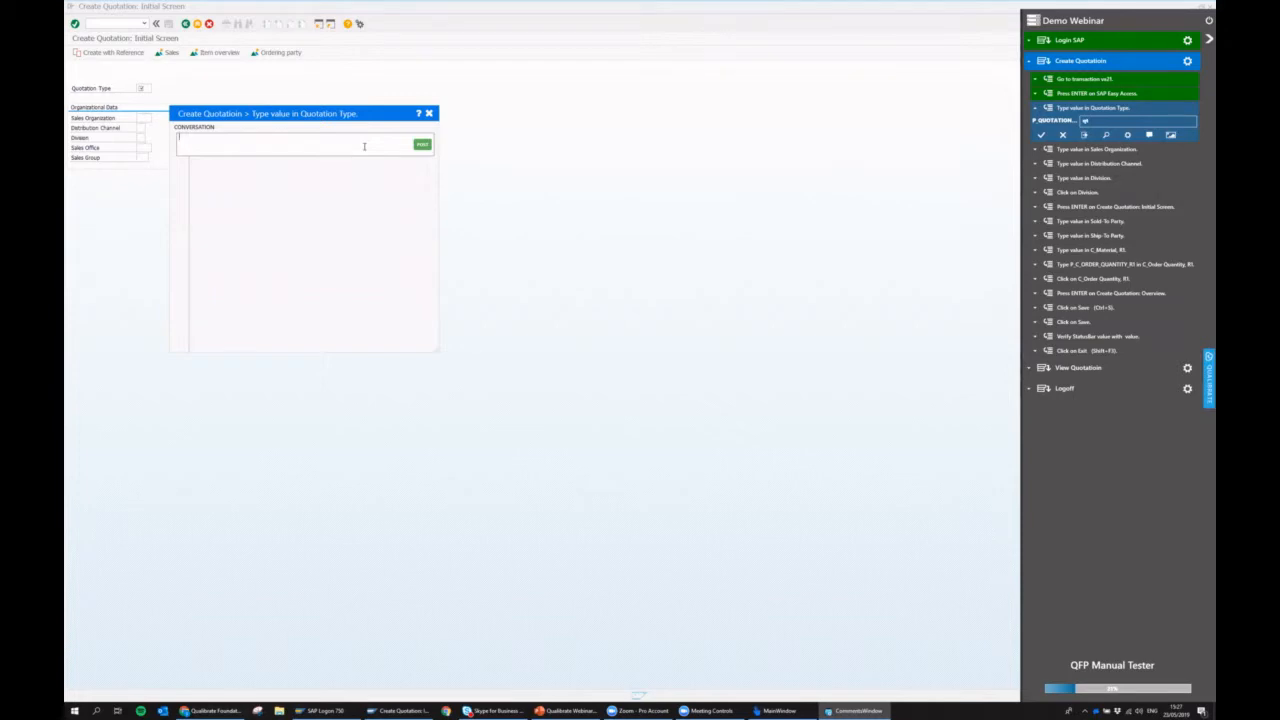
text(erfer)
click(420, 146)
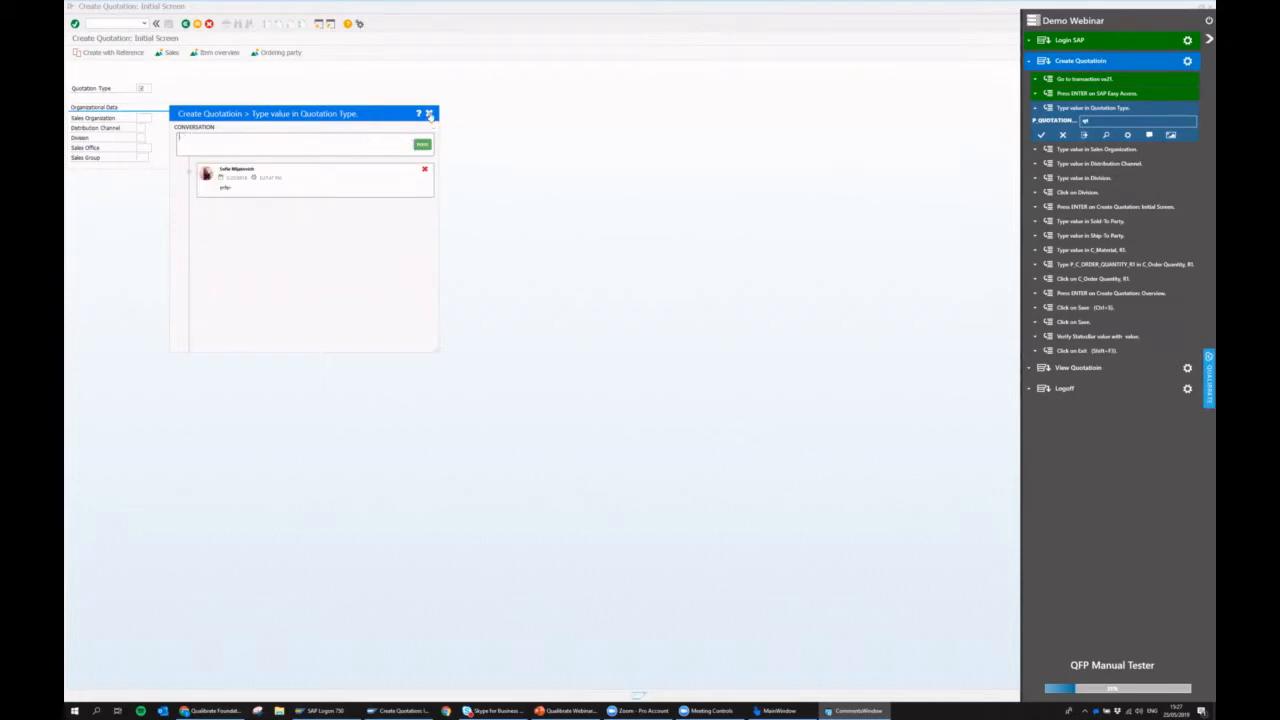
click(429, 113)
View the recorded screenshot of the Type value in Quotation Type step and exit the manual tester.
click(1171, 134)
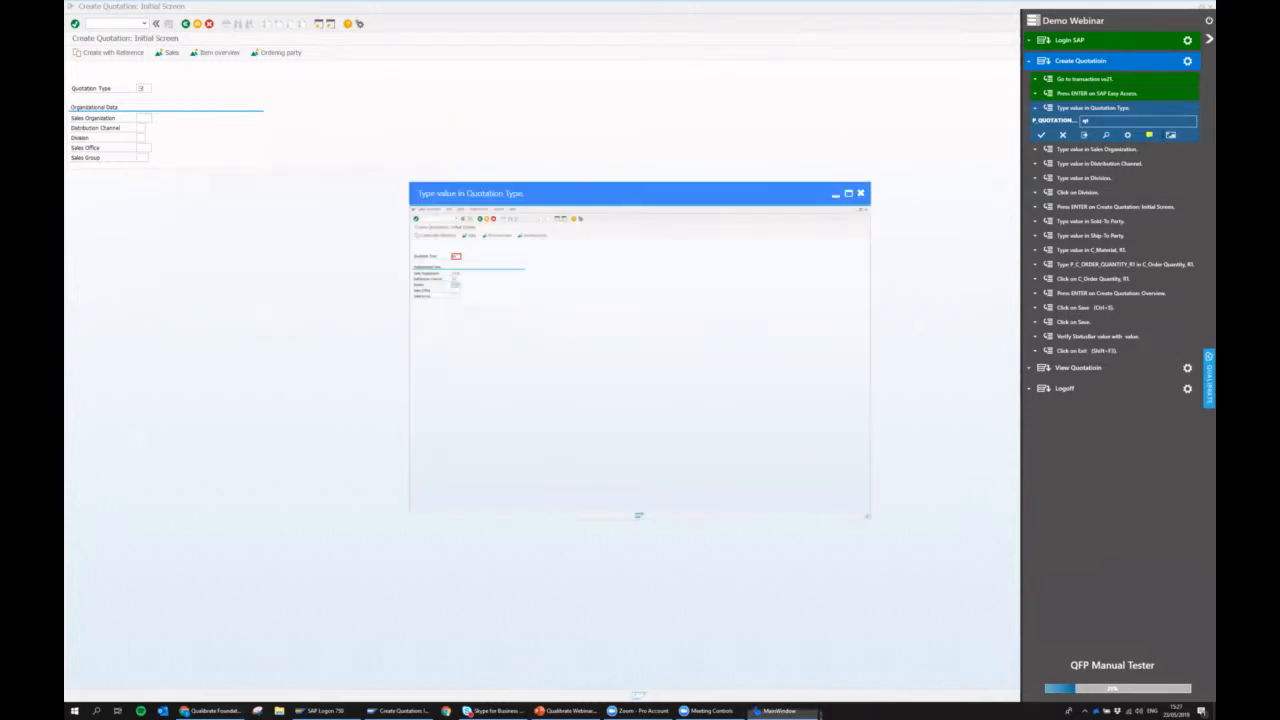
click(861, 195)
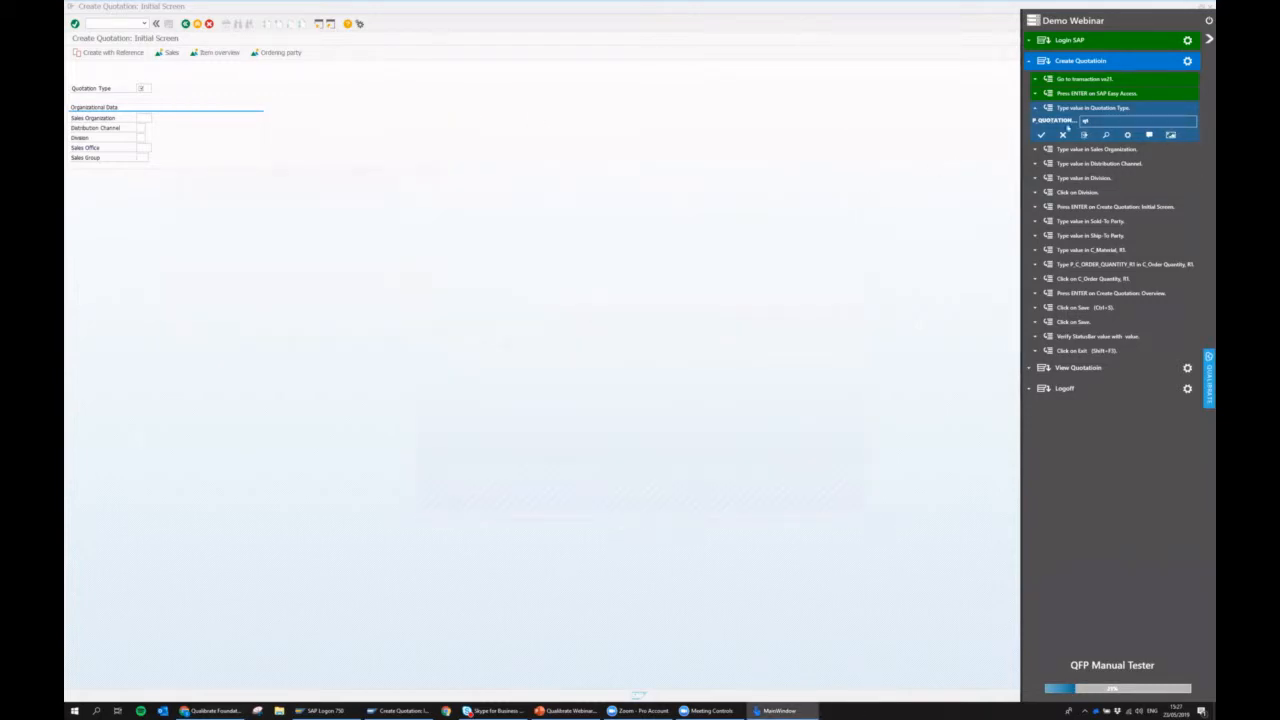
click(1207, 22)
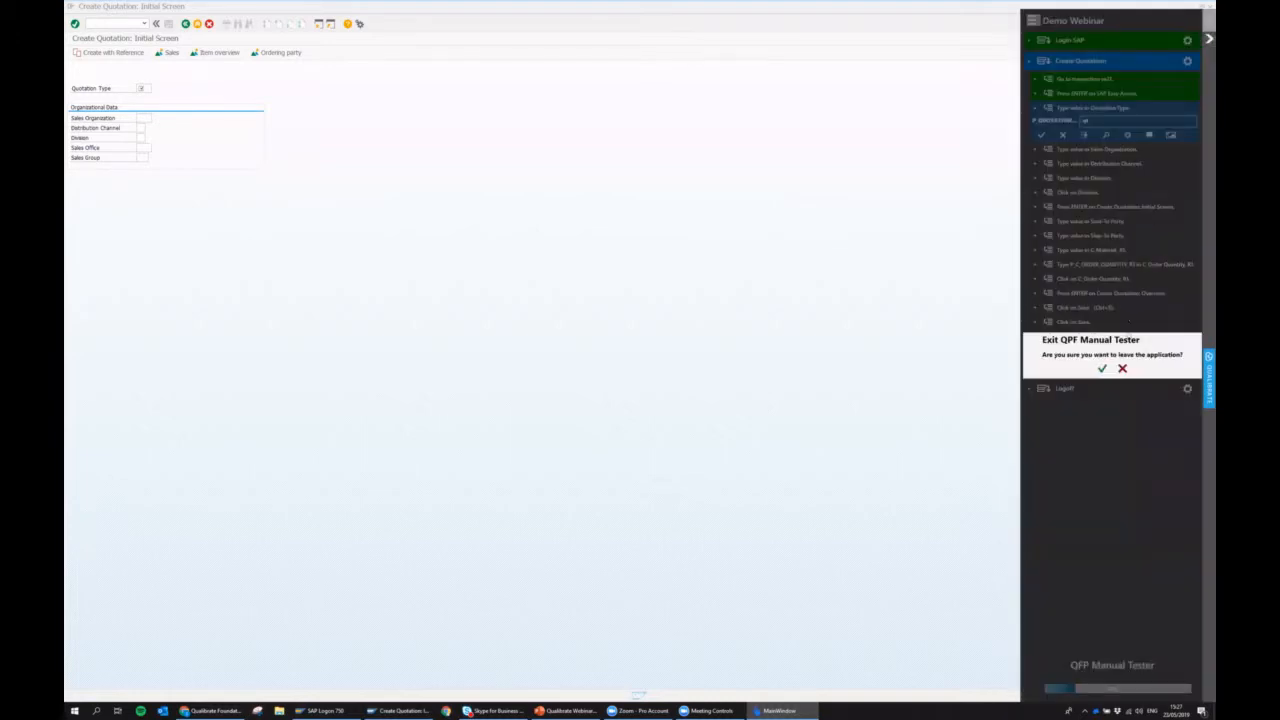
click(1102, 369)
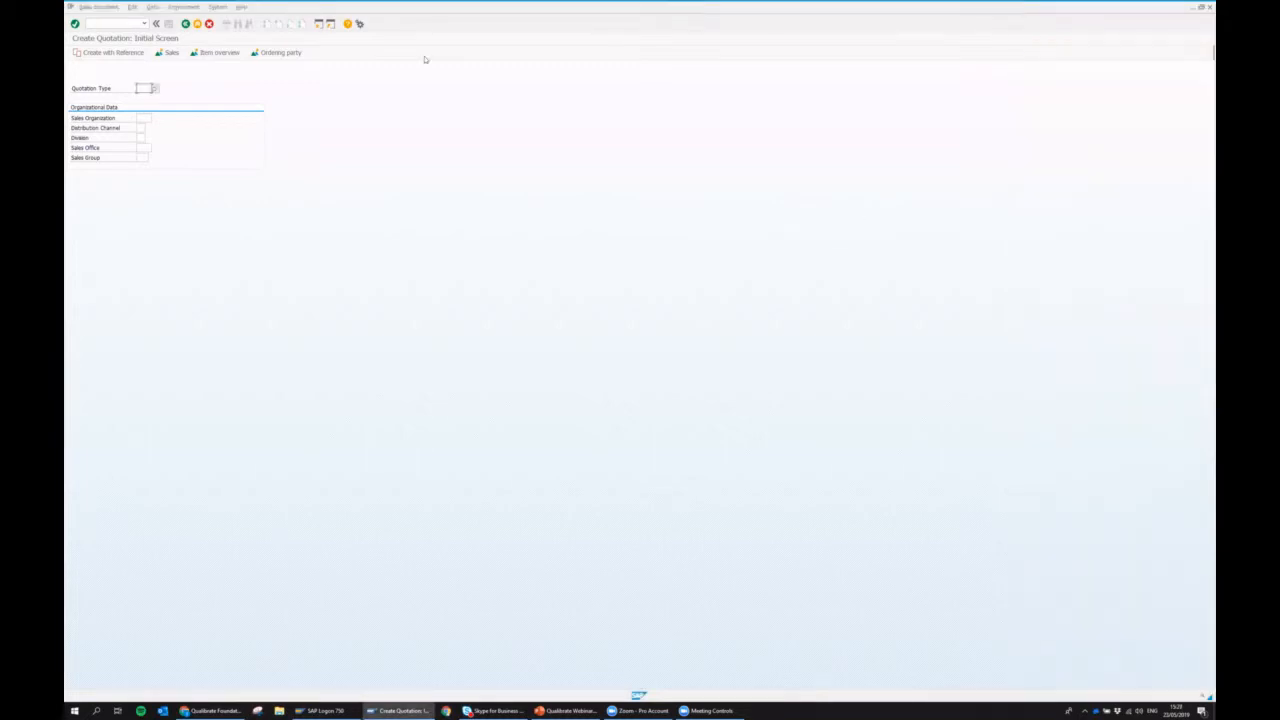
Log off from SAP with the transaction command /nex.
click(104, 21)
text(/nex)
key(Return)
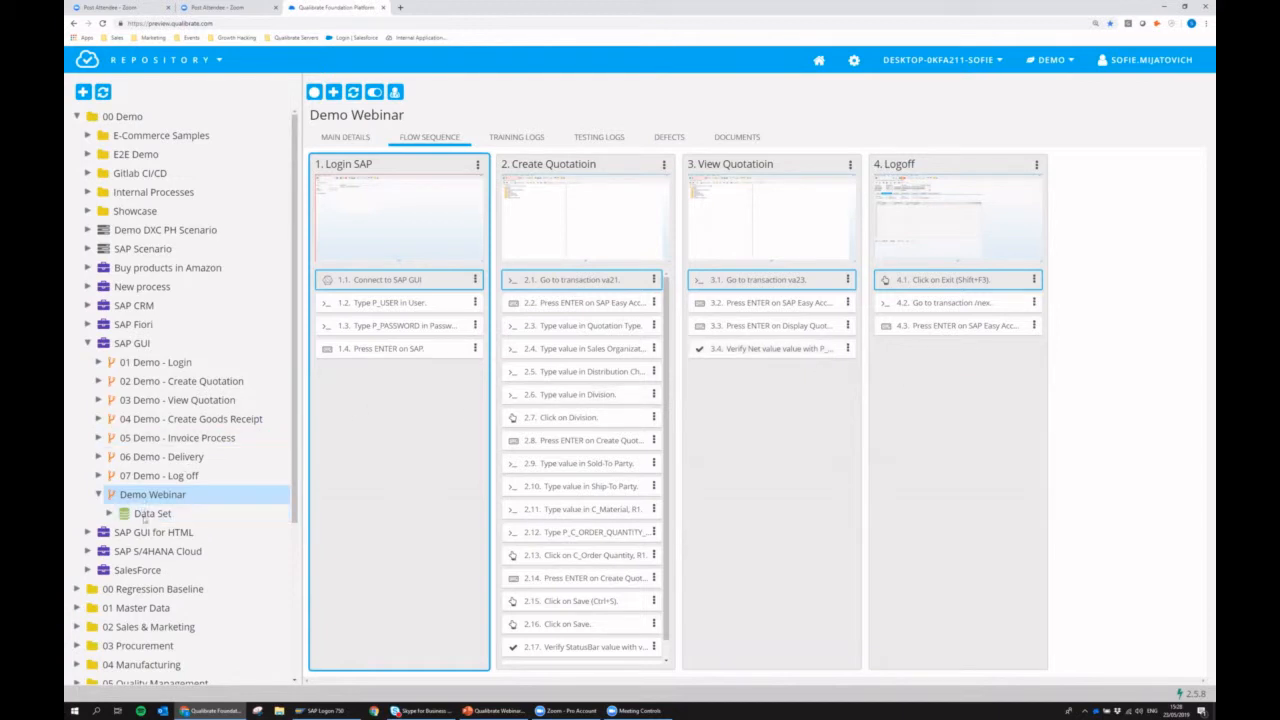
Add a new iteration to the Demo Webinar flow's Data Set and set its sales organization value to 1001.
click(153, 514)
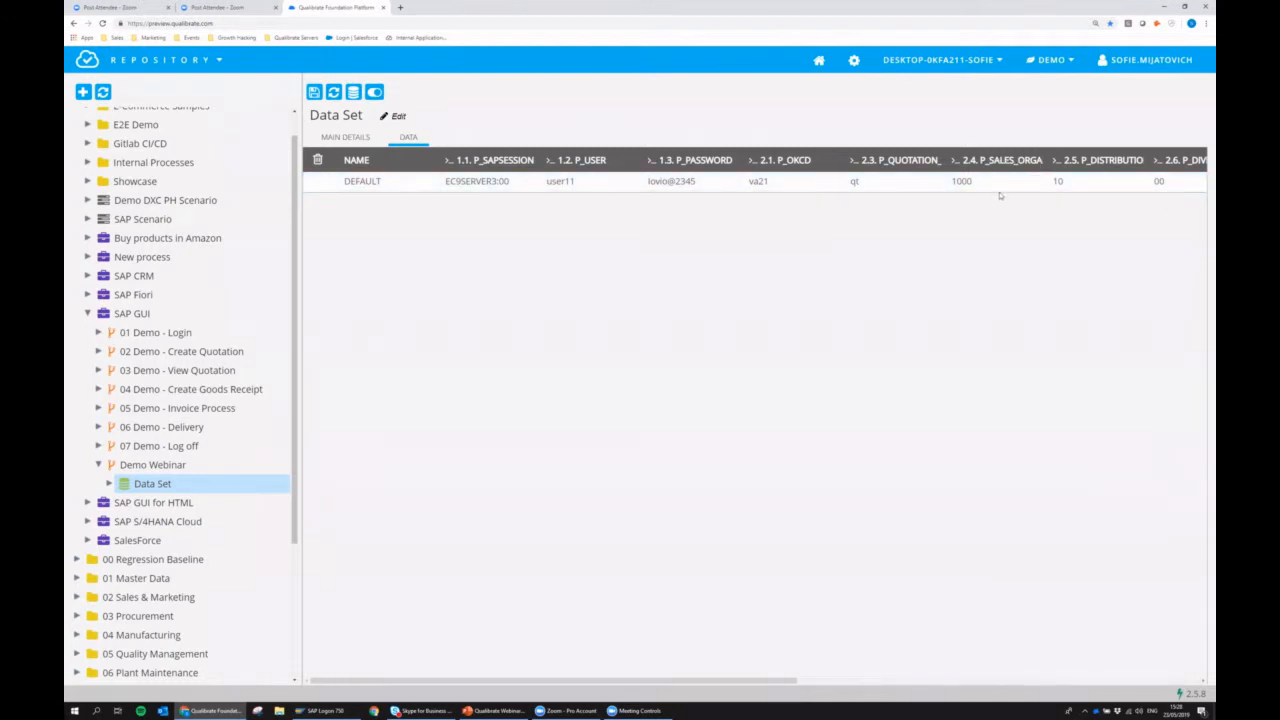
click(354, 93)
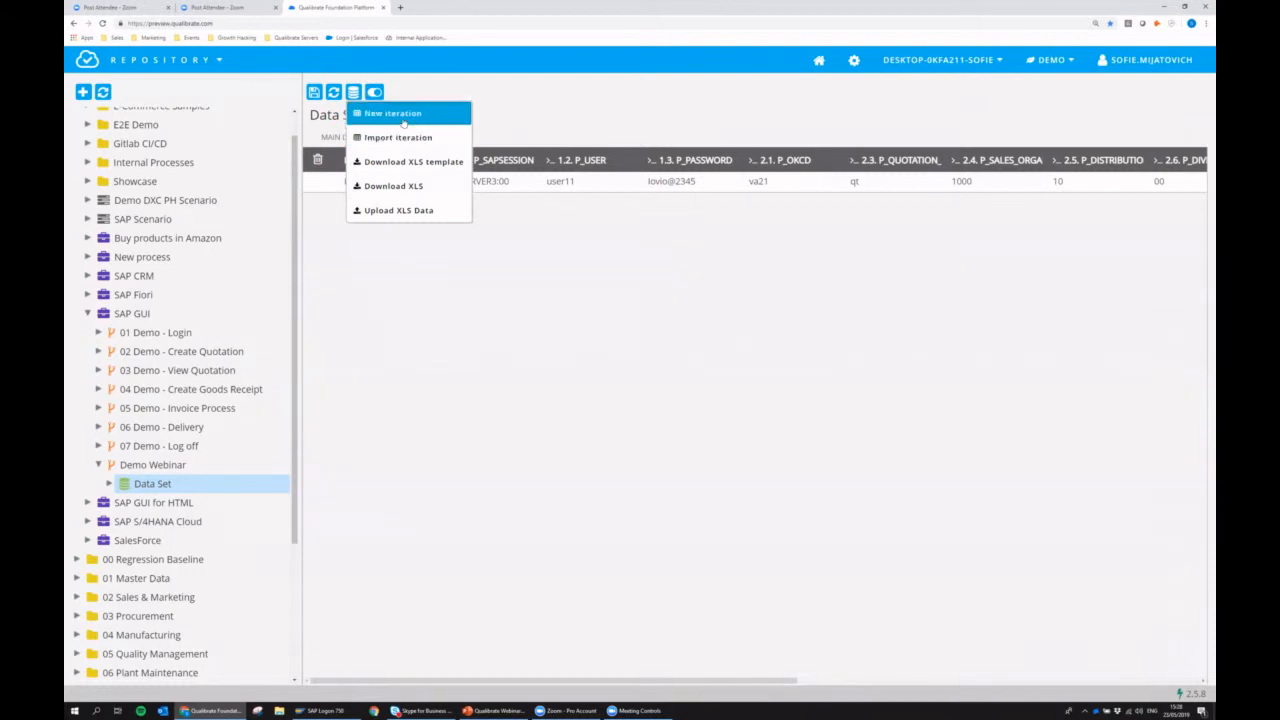
click(404, 116)
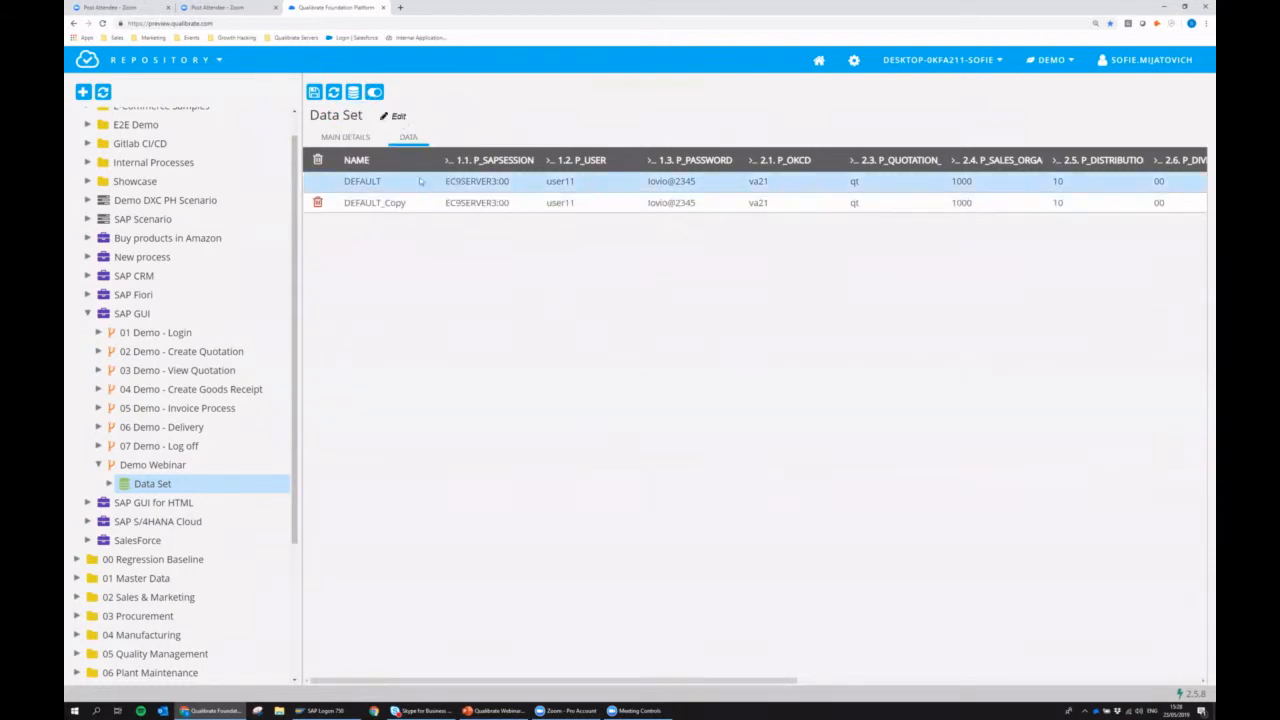
double_click(961, 203)
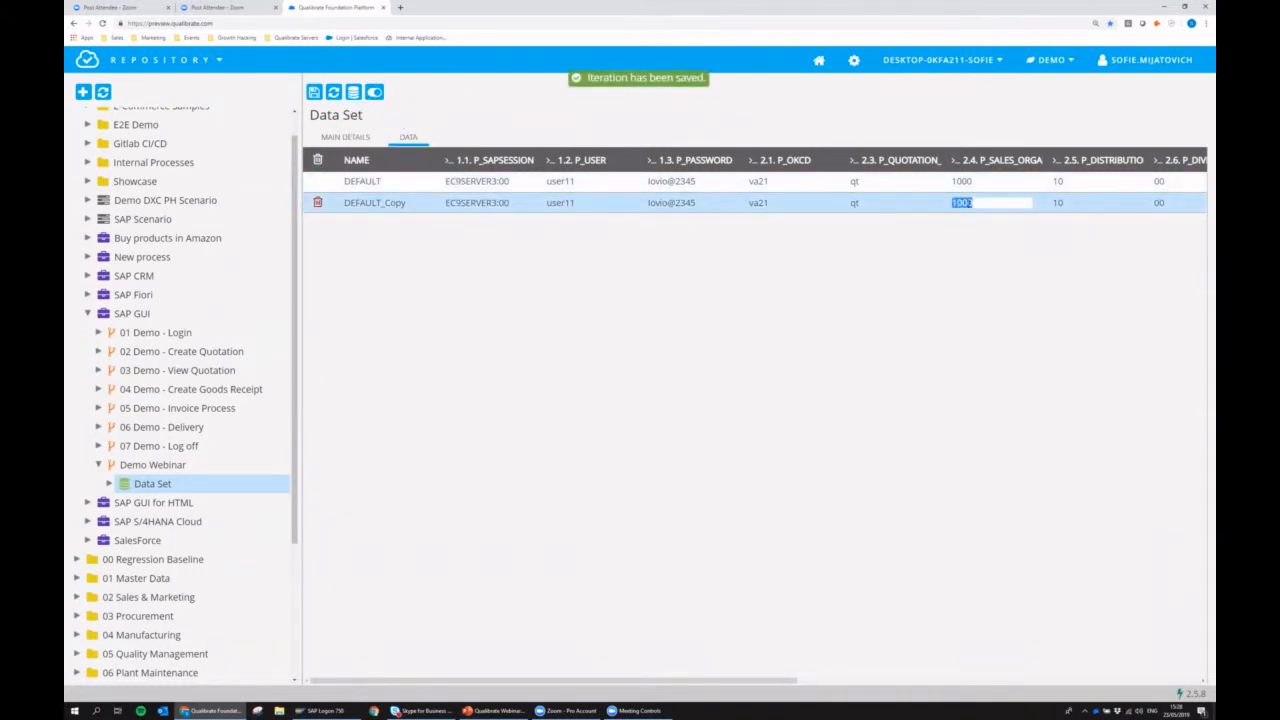
text(1001)
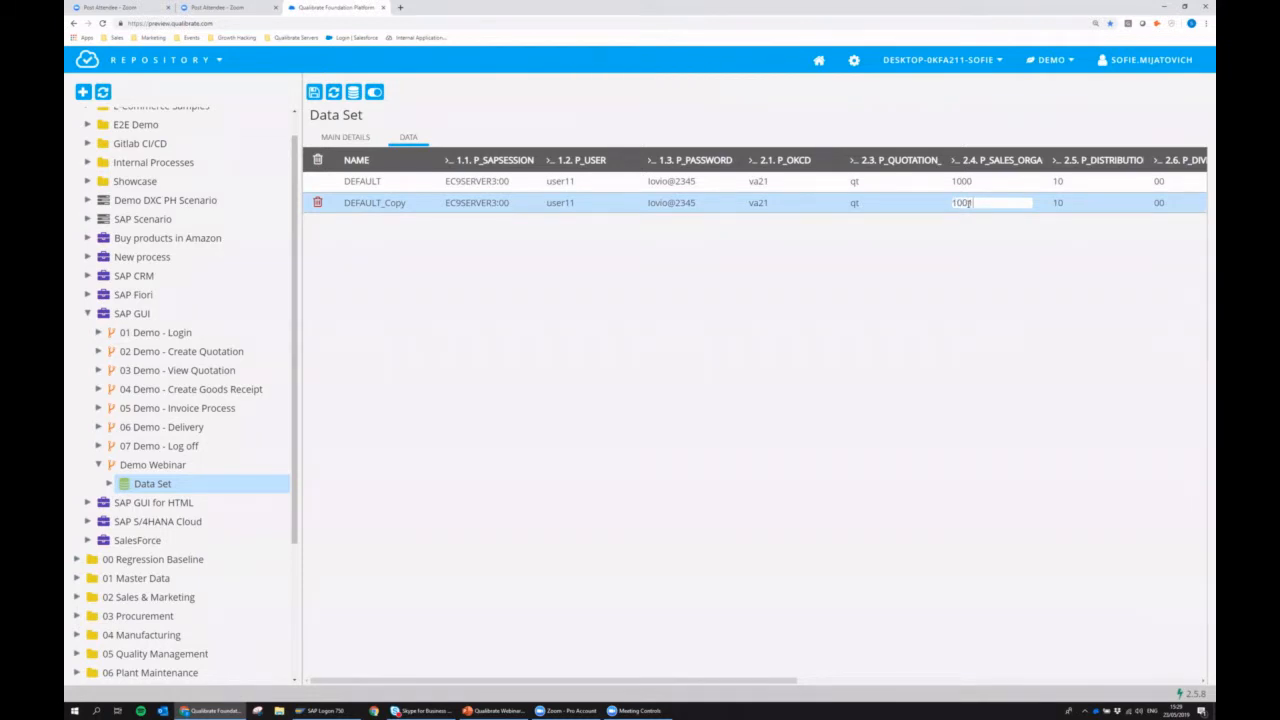
key(Return)
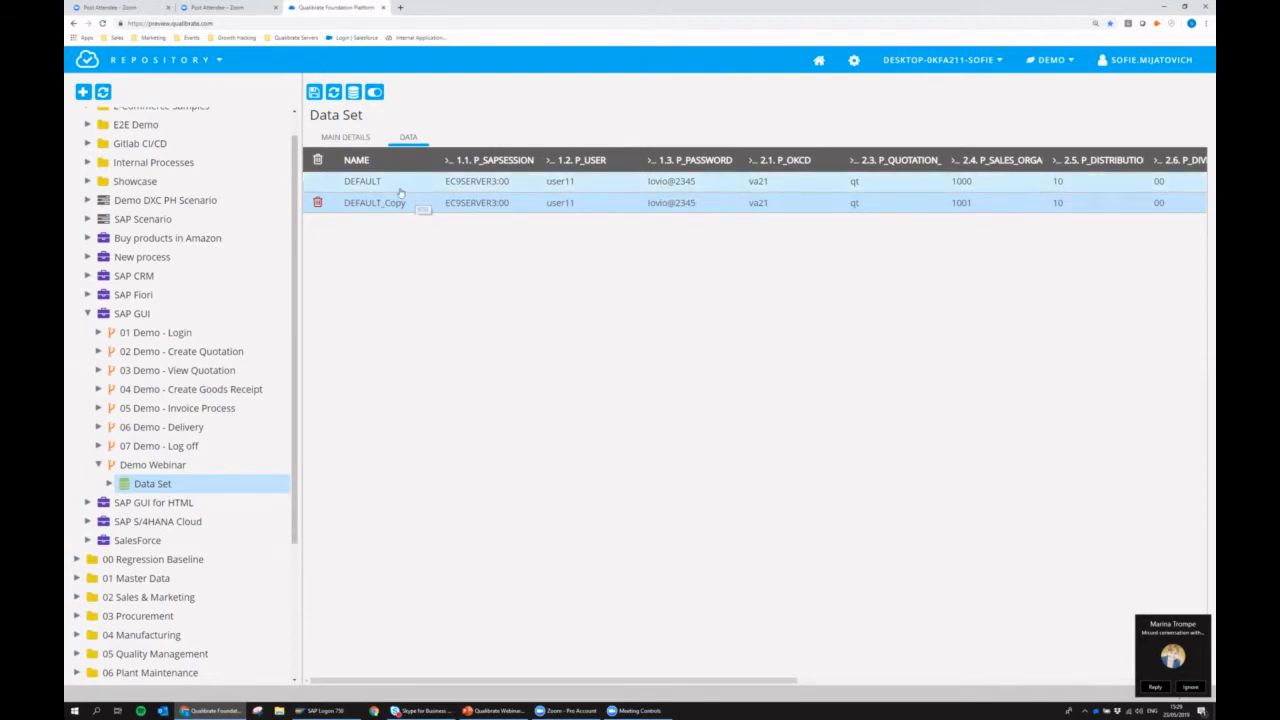
Download the data set's iterations as XLS and make the file editable in Excel with a wider ITERATION_NAME column.
click(353, 92)
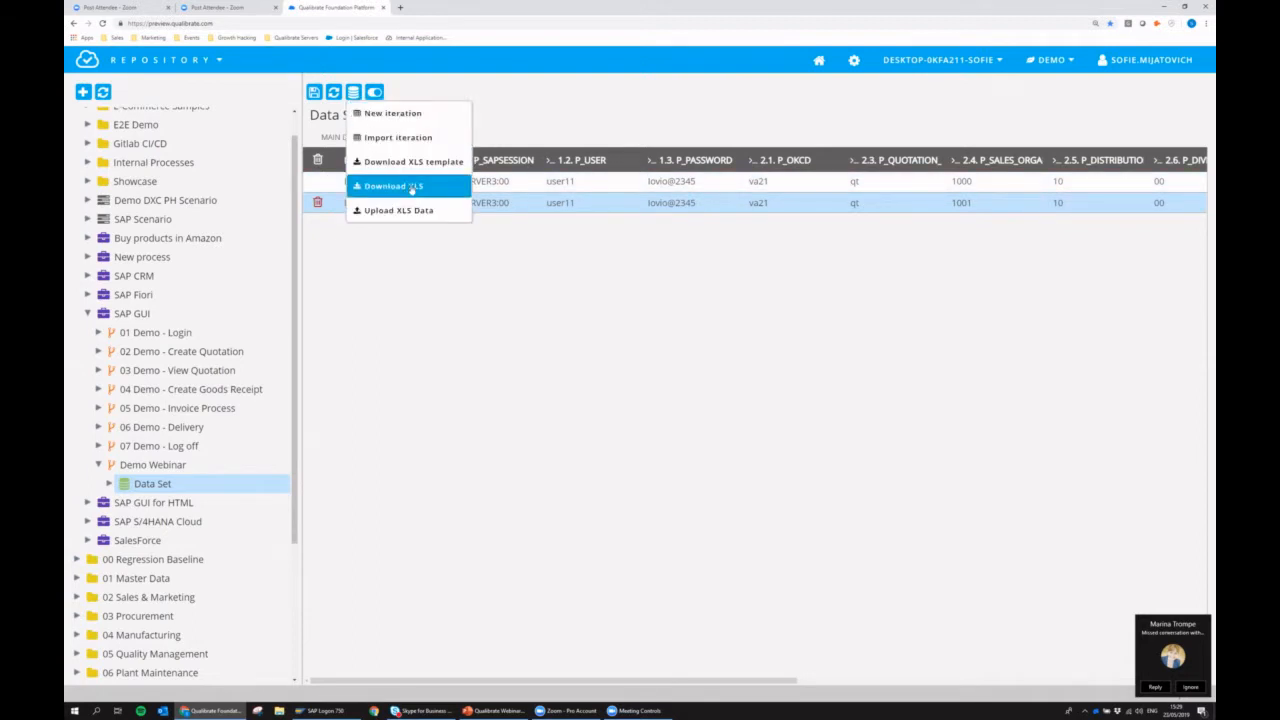
click(410, 187)
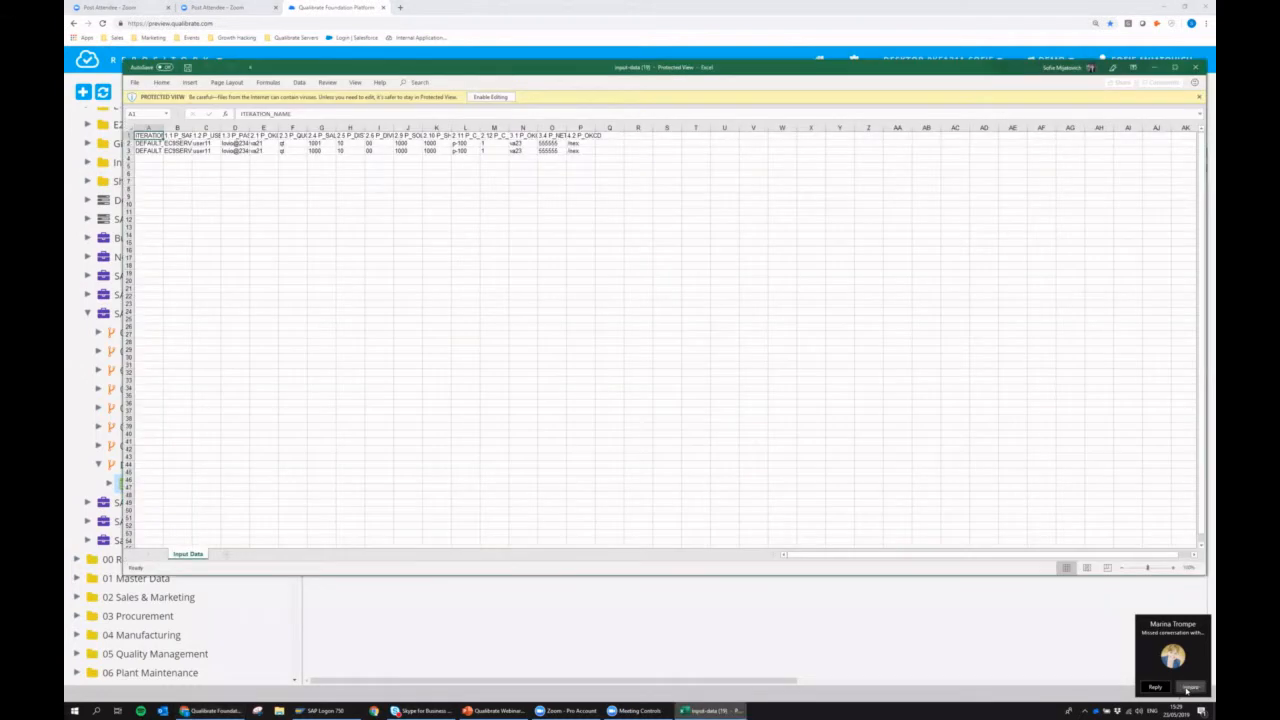
click(490, 97)
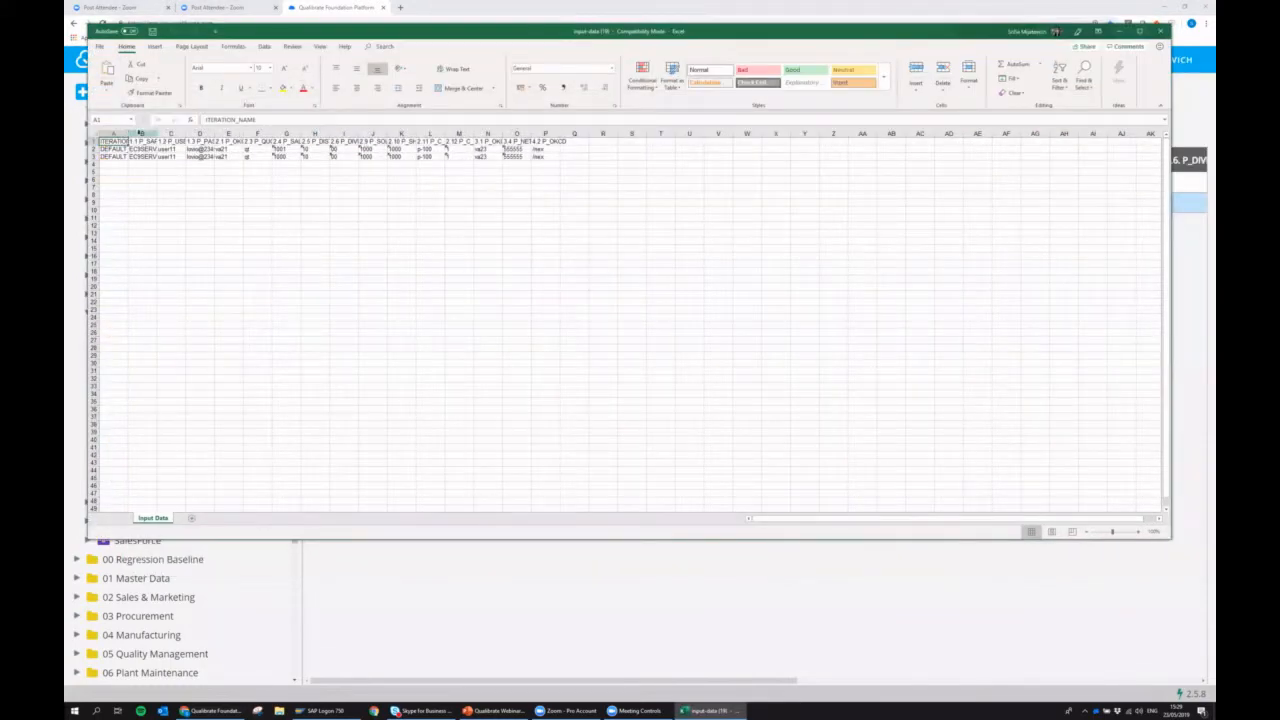
drag(128, 133, 186, 133)
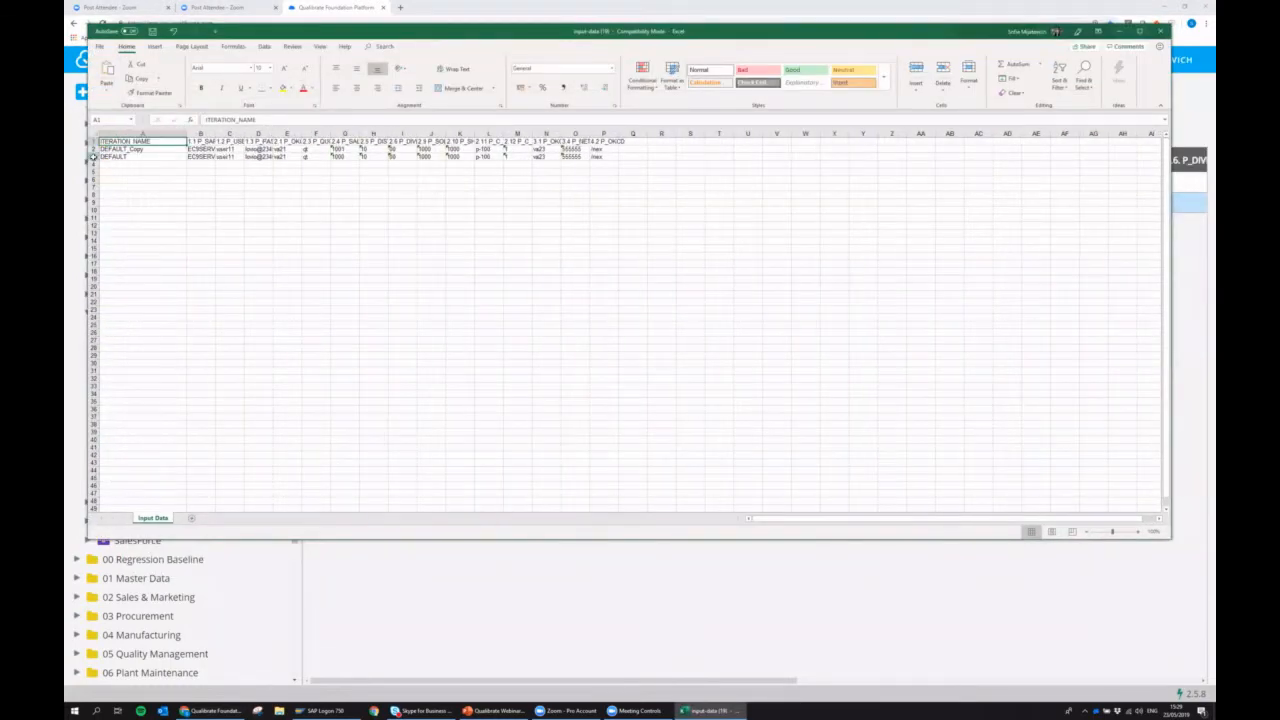
Copy the DEFAULT iteration row into the five empty rows below it, rows 4 to 8.
click(94, 156)
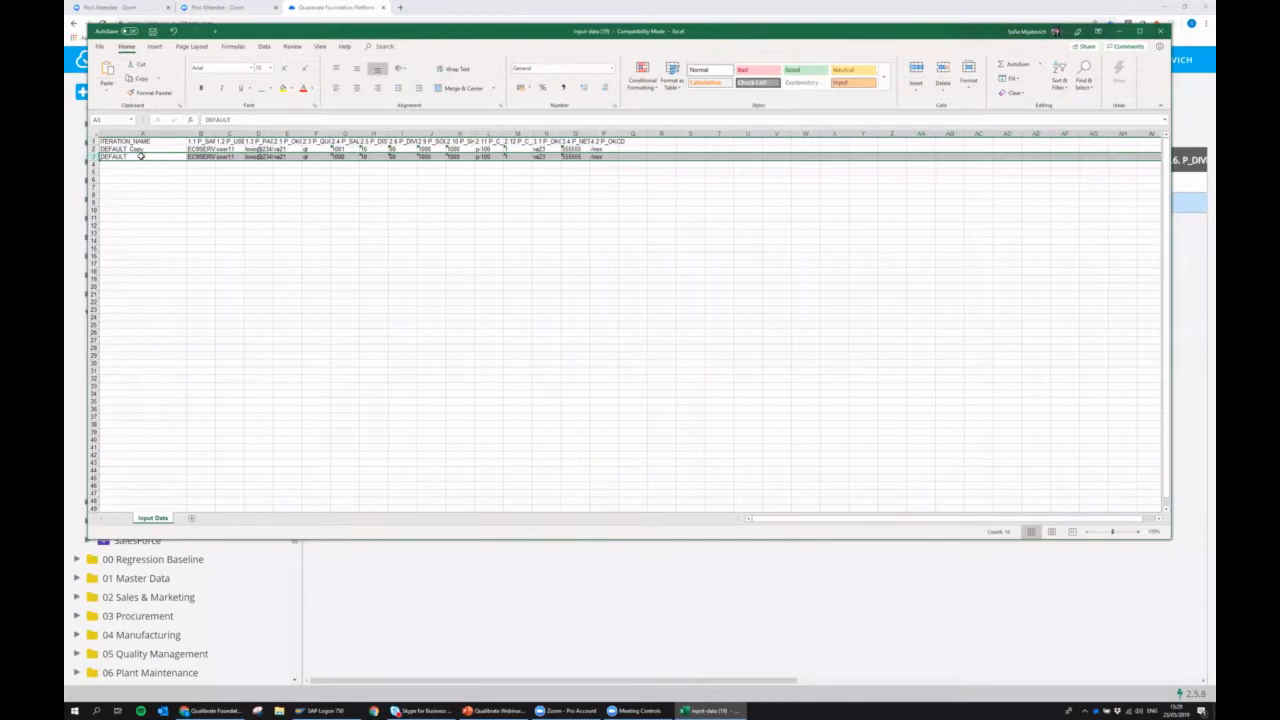
key(ctrl+c)
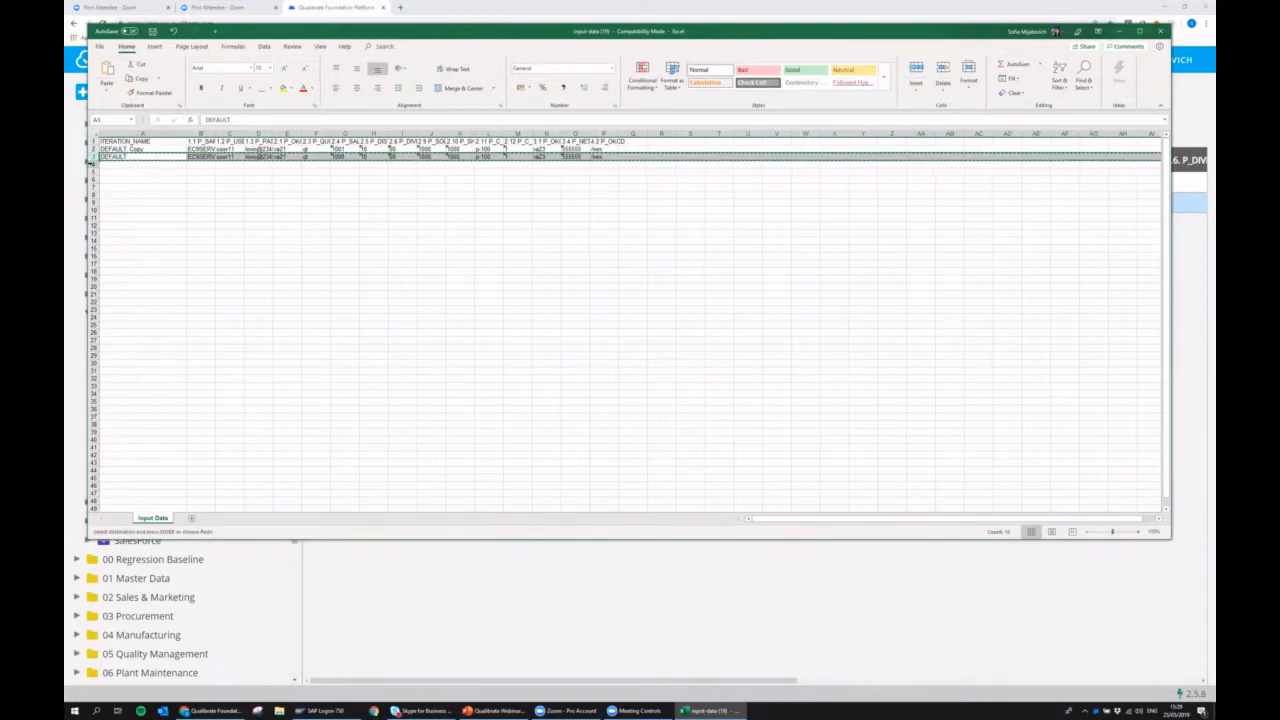
drag(94, 164, 94, 195)
key(ctrl+v)
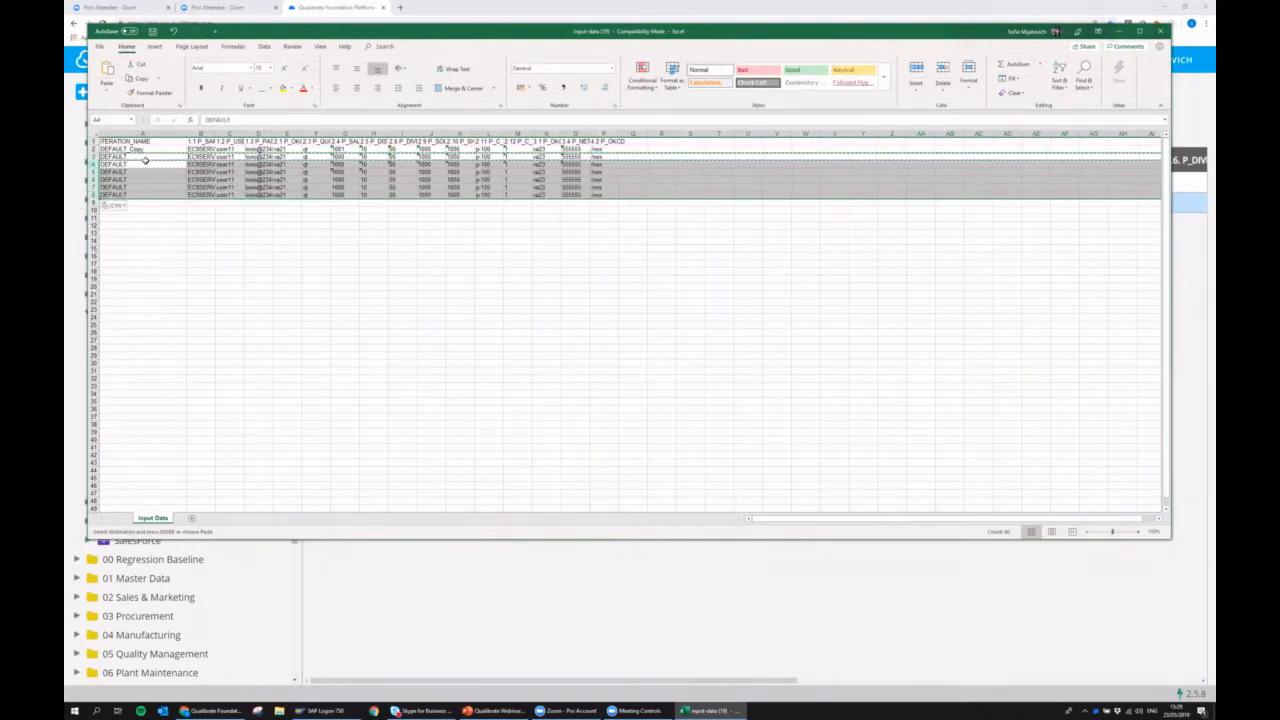
Rename the DEFAULT iterations in rows 3 to 8 as a series from DEFAULT1 to DEFAULT6.
click(137, 163)
key(Escape)
text(1)
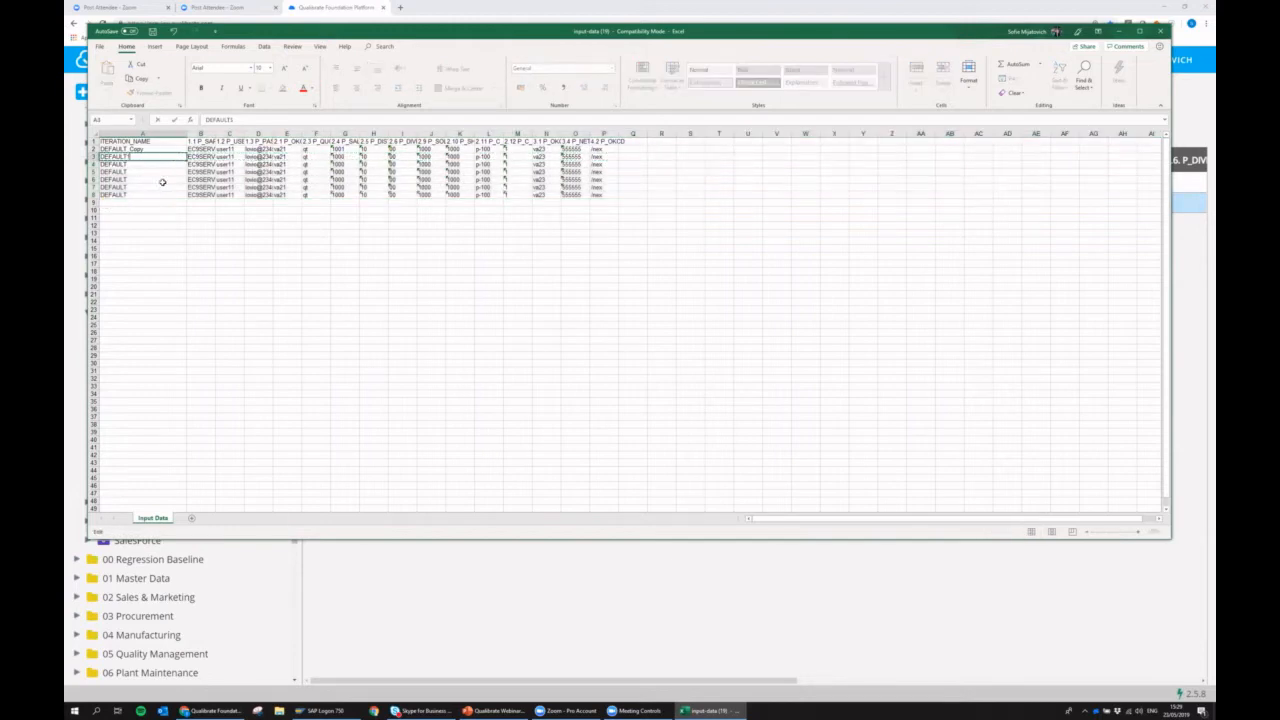
click(158, 175)
click(140, 157)
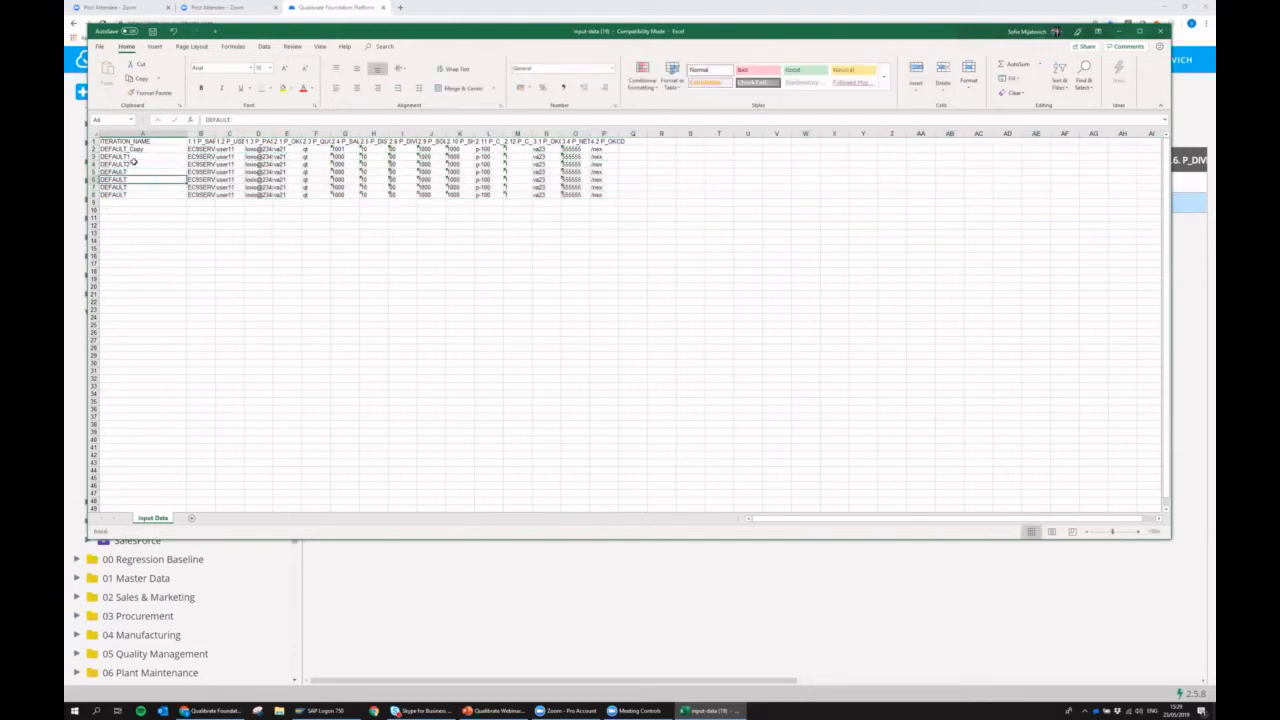
drag(186, 160, 175, 200)
click(381, 223)
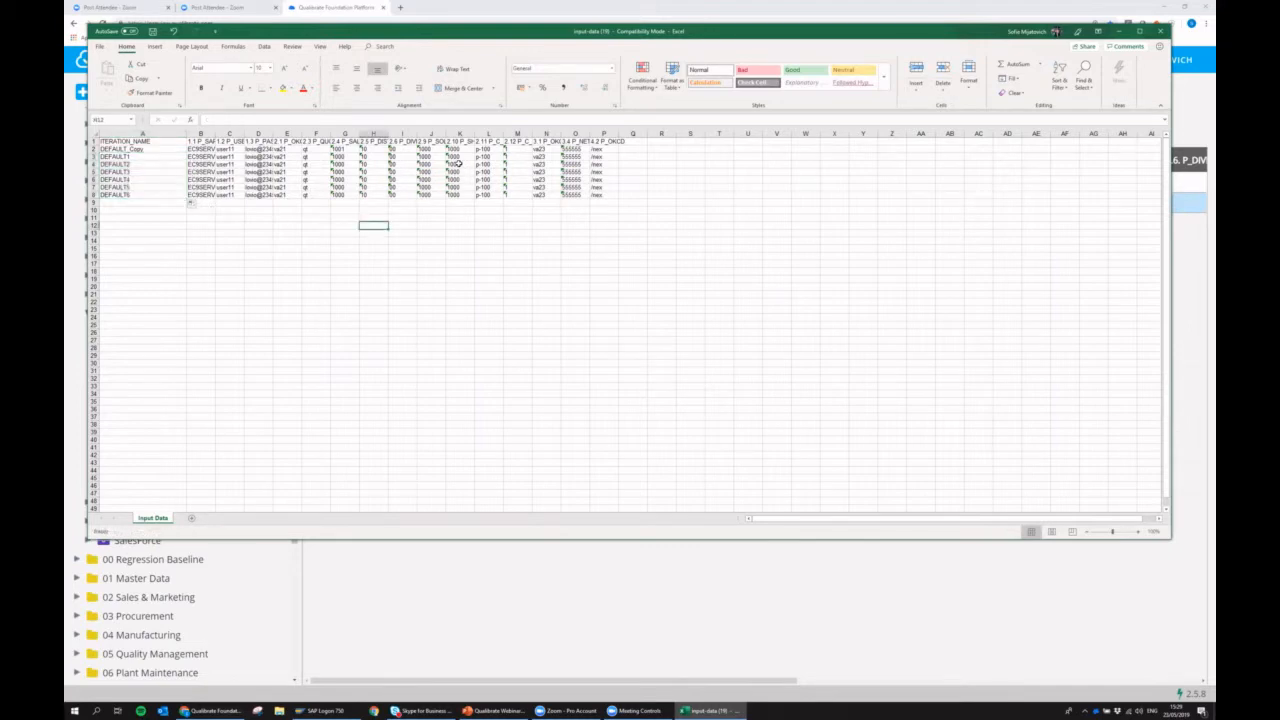
Set DEFAULT1's sales organization to 1002, fill the column's values down through DEFAULT6 and save the workbook.
double_click(343, 157)
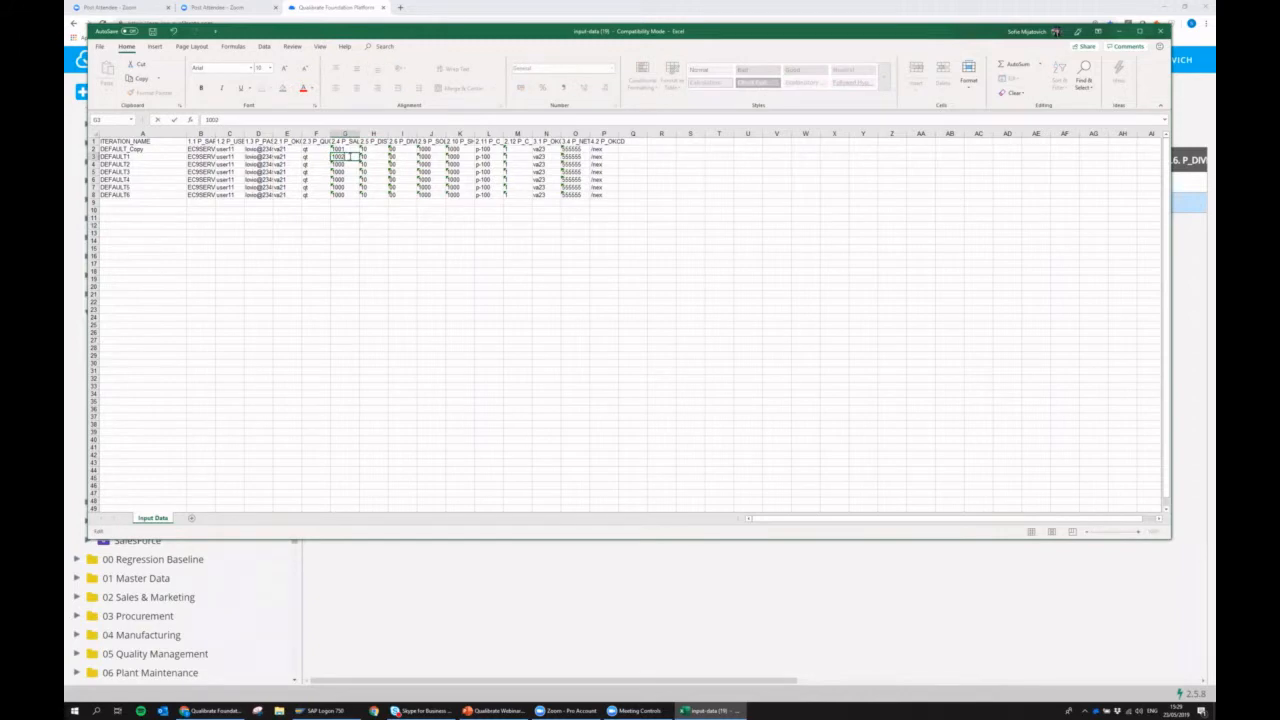
key(Return)
drag(350, 149, 363, 204)
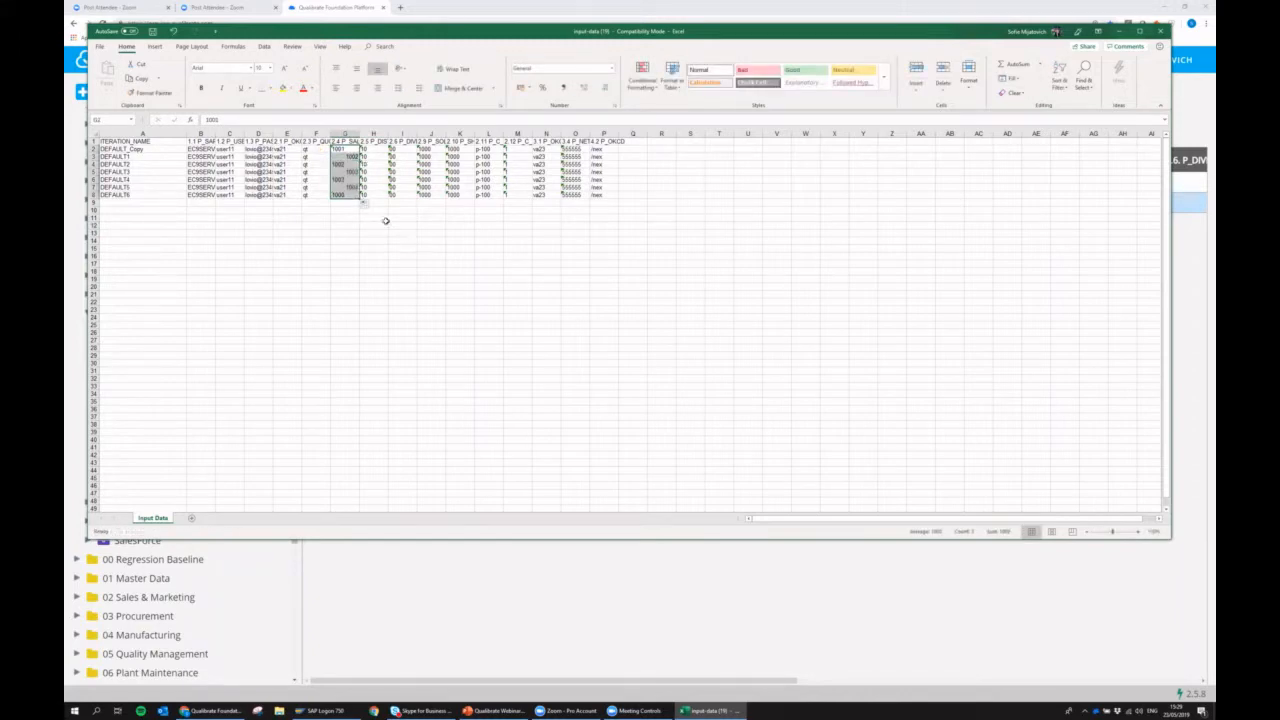
click(151, 33)
Switch back to Qualibrate and upload the edited XLS file into the data set without overwriting existing data.
click(437, 15)
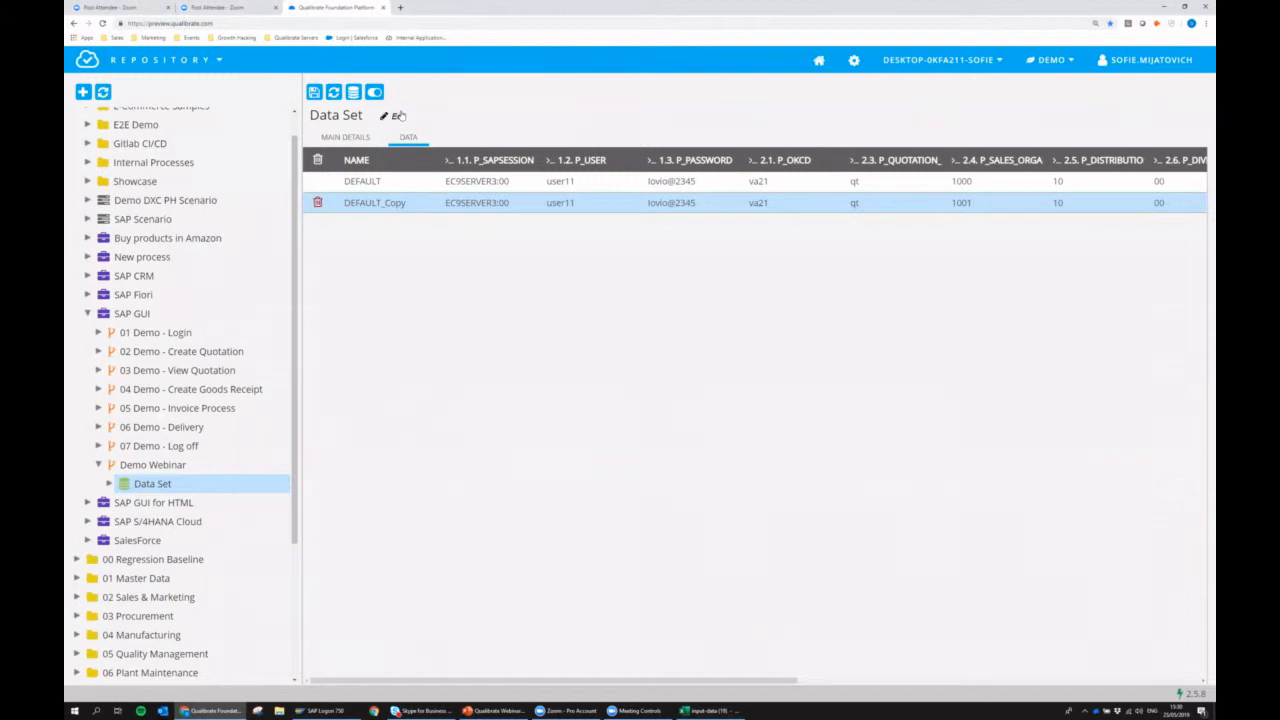
click(353, 93)
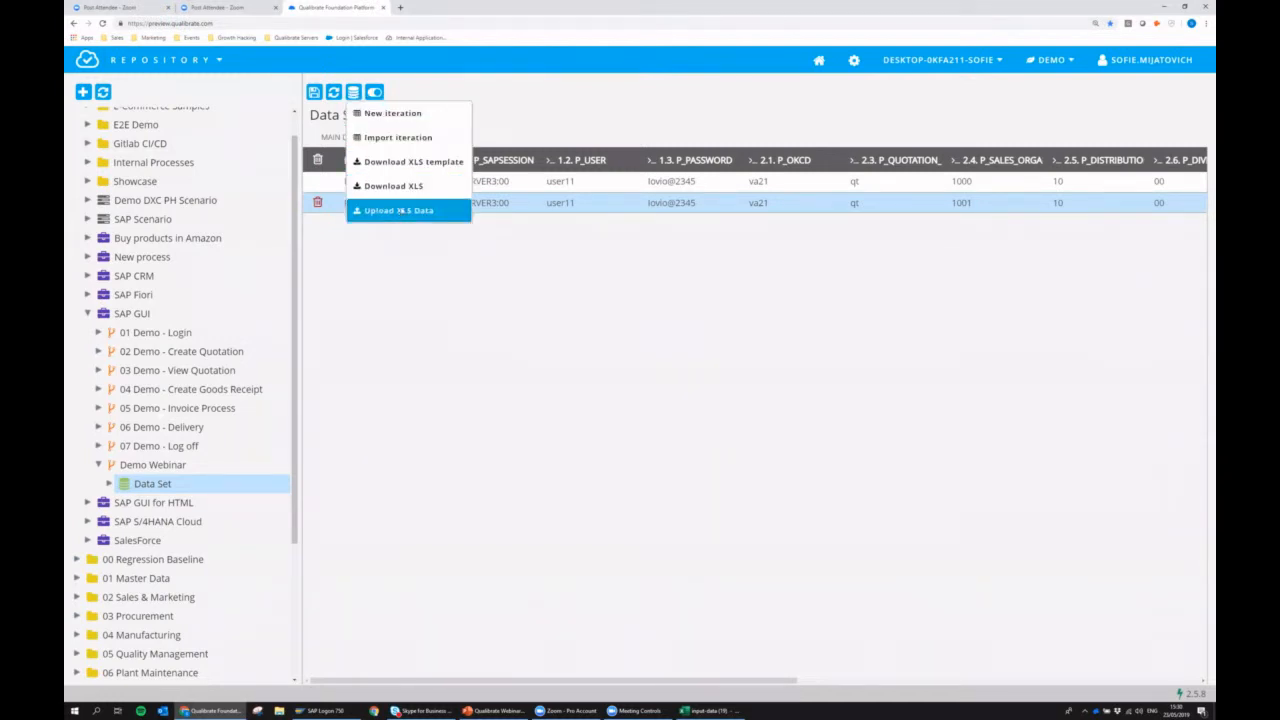
click(399, 211)
click(542, 403)
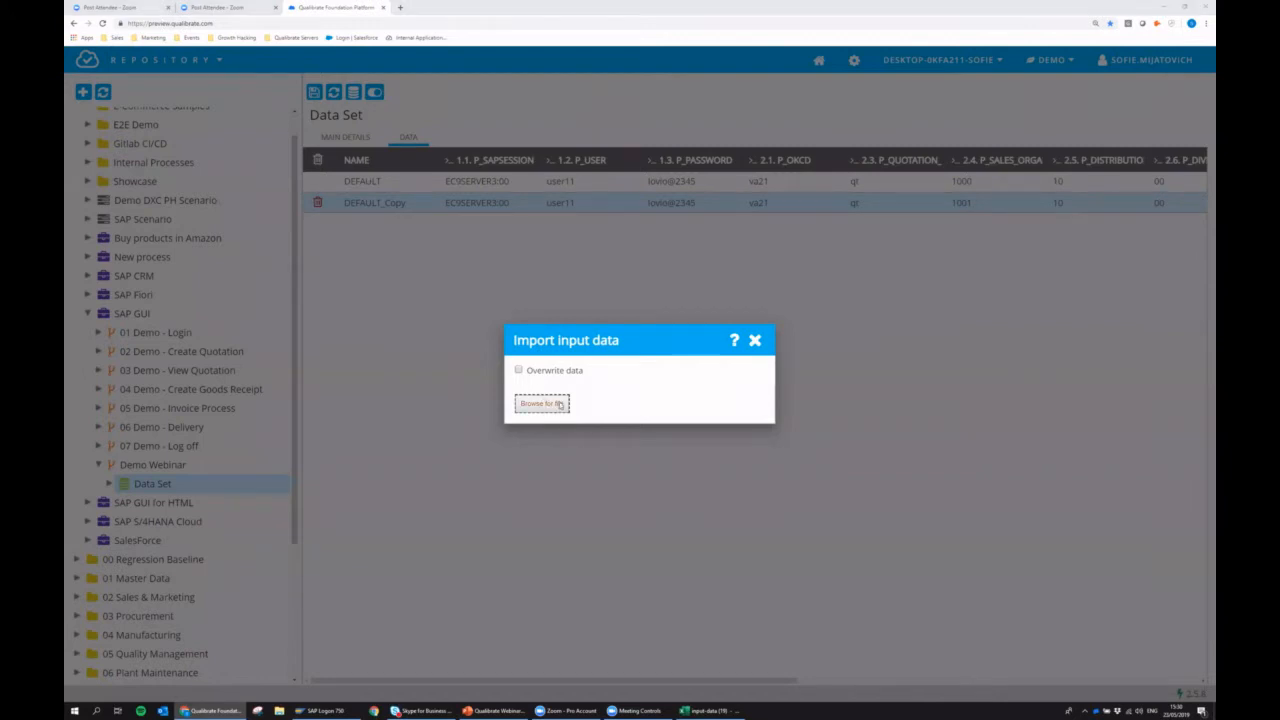
click(300, 63)
double_click(308, 64)
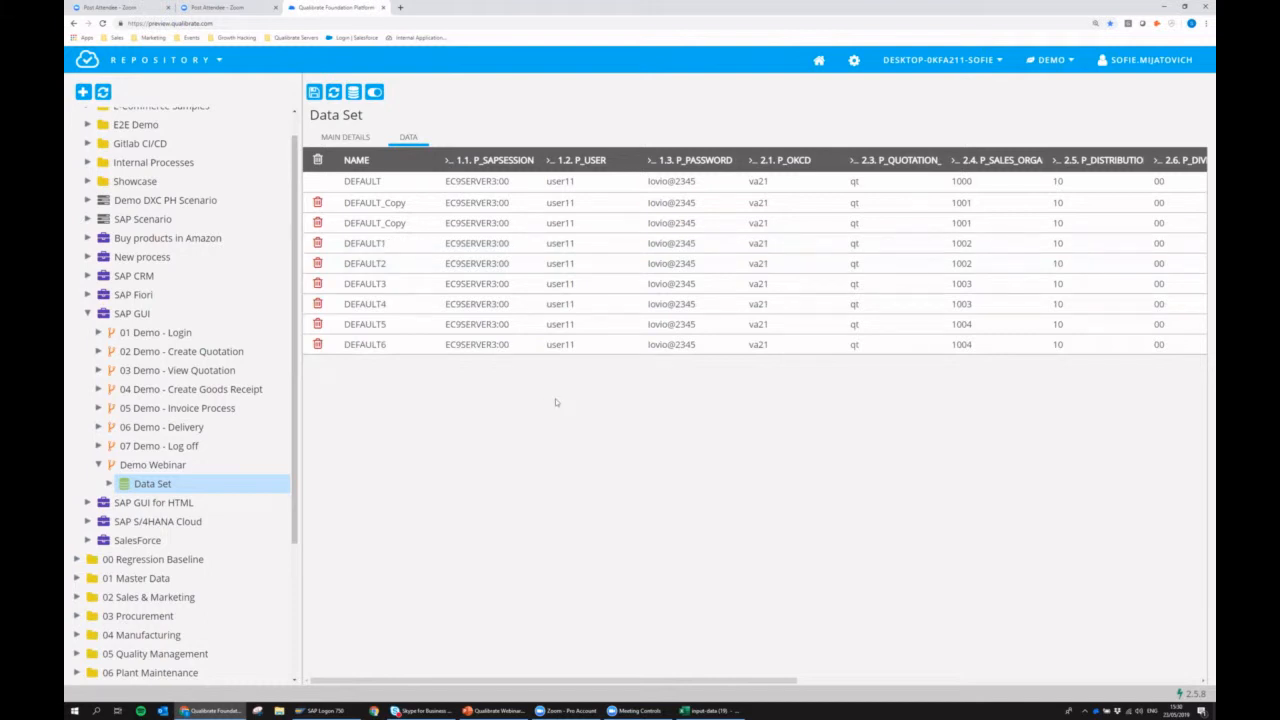
Add a second data set named "Data Set UK" to the Demo Webinar flow.
click(188, 467)
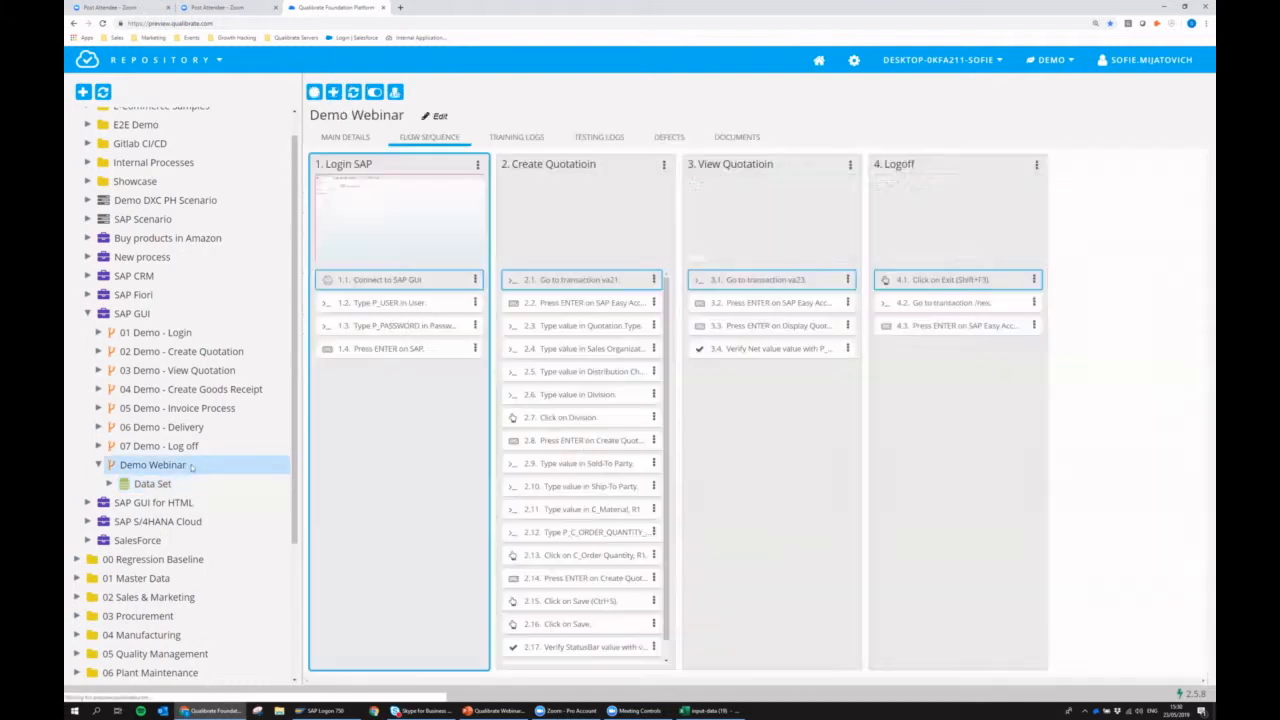
right_click(190, 467)
click(235, 503)
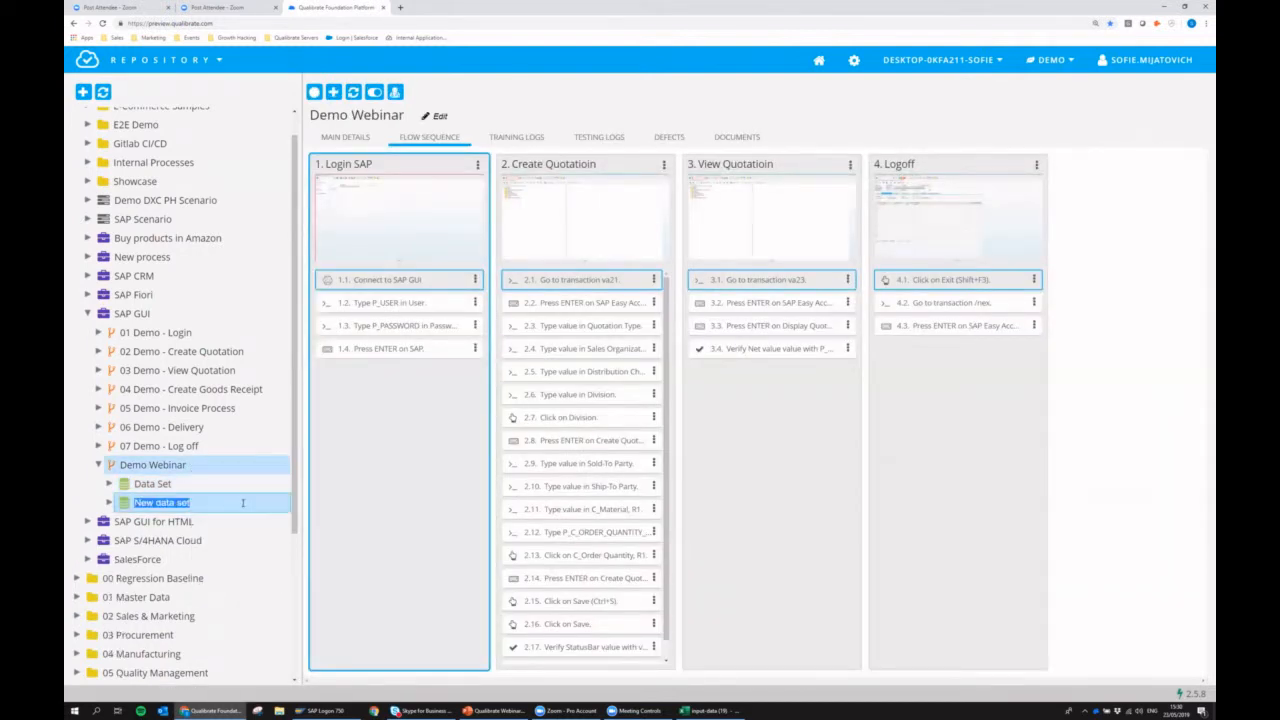
text(Data Set UK)
key(Return)
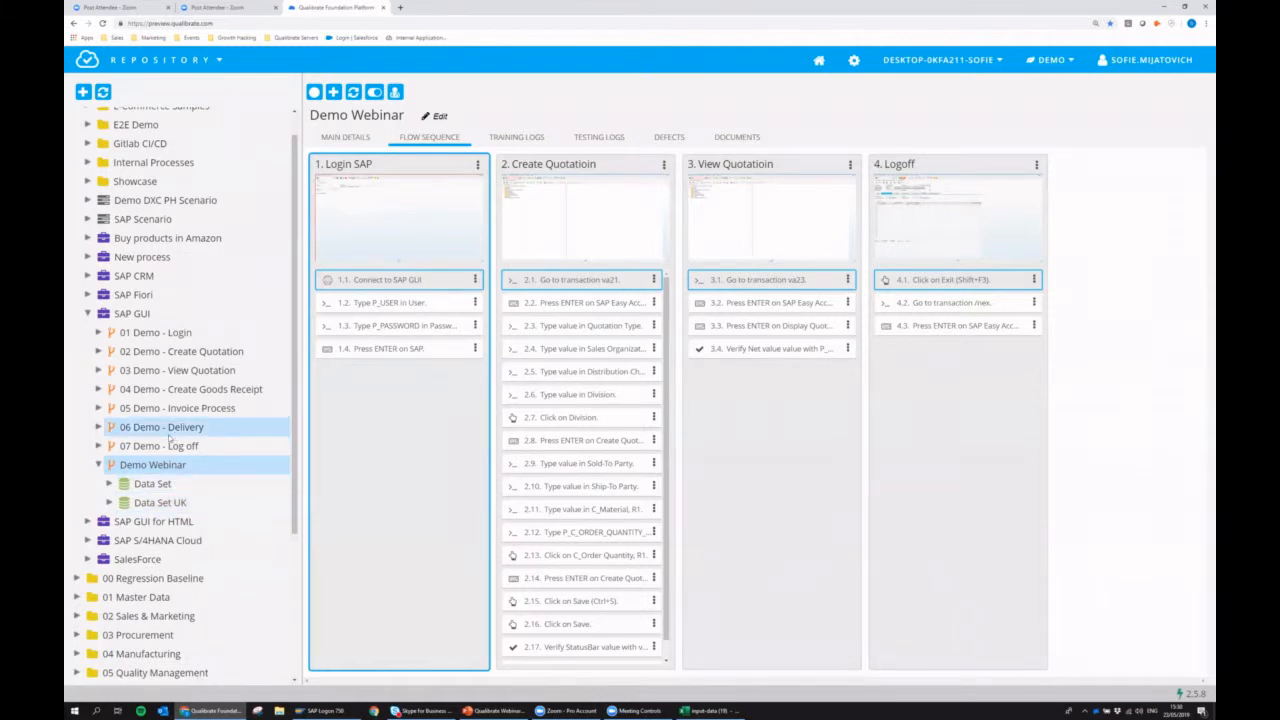
View the contents of Data Set and Data Set UK and collapse the Demo Webinar flow.
click(183, 484)
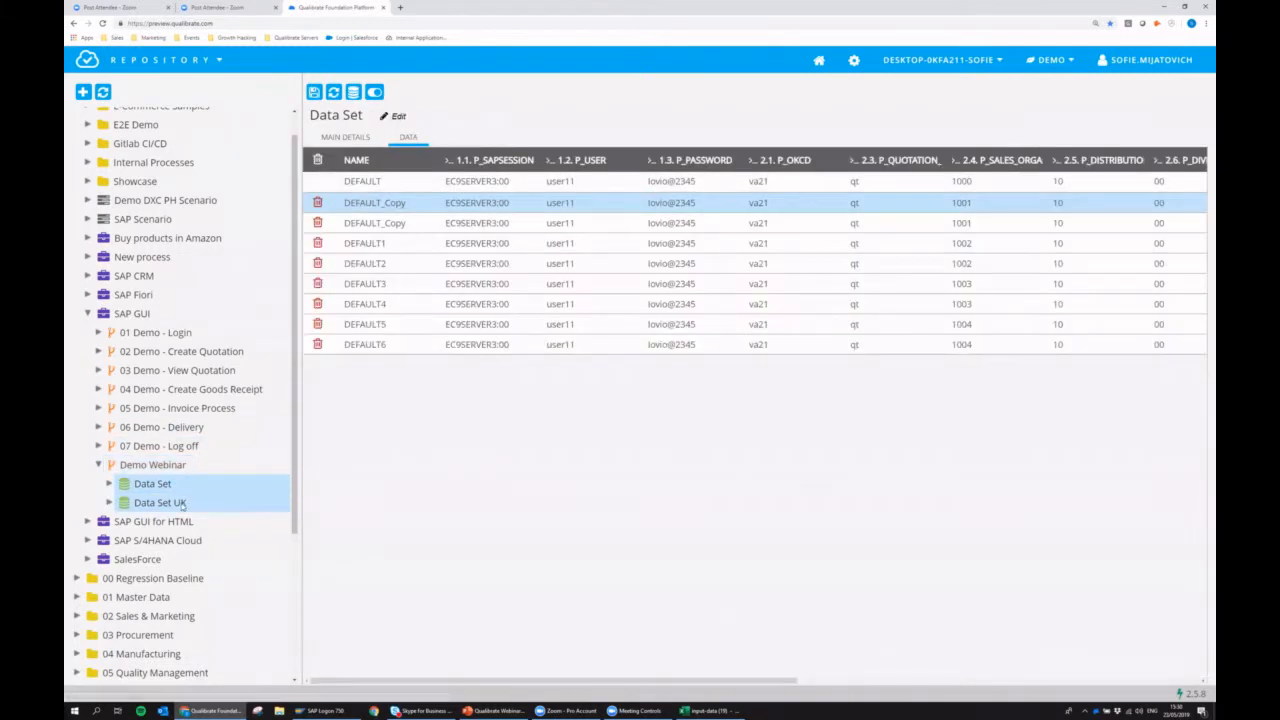
click(184, 501)
click(99, 465)
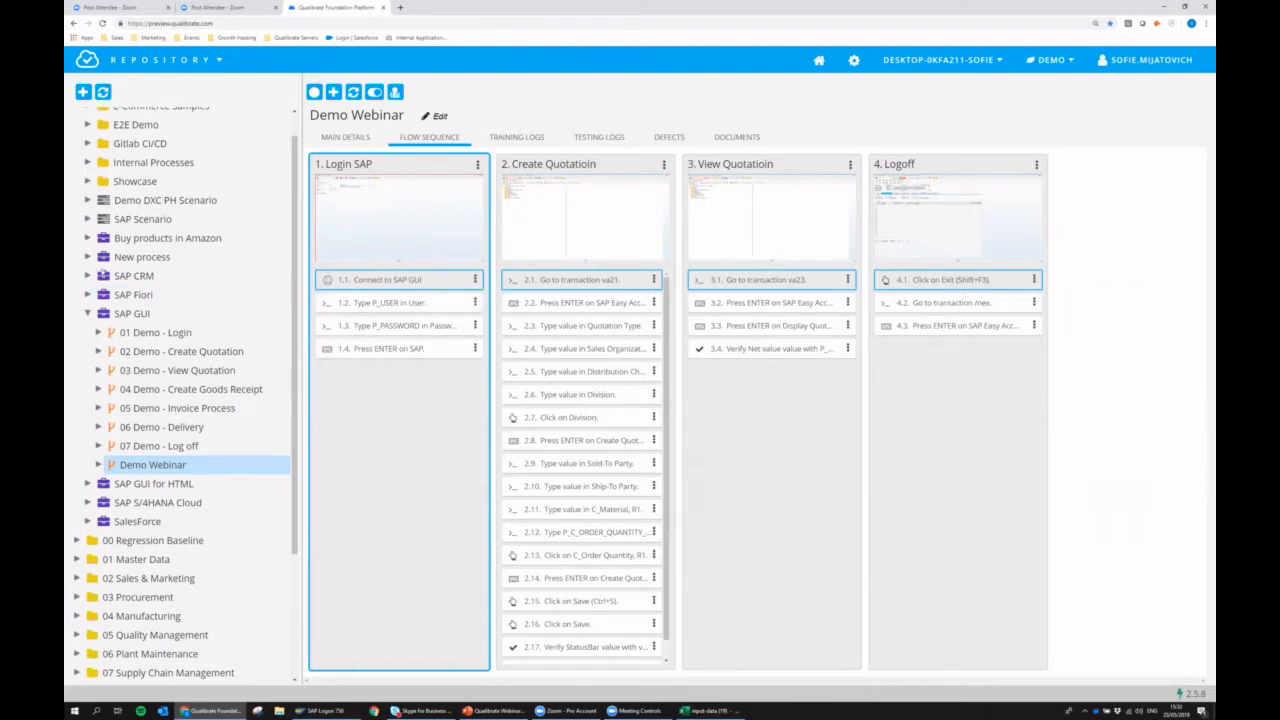
Examine SAP Scenario's execution sequence and the 01 Demo - Login and 02 Demo - Create Quotation flows, returning to the scenario.
scroll(156, 323, up, 1)
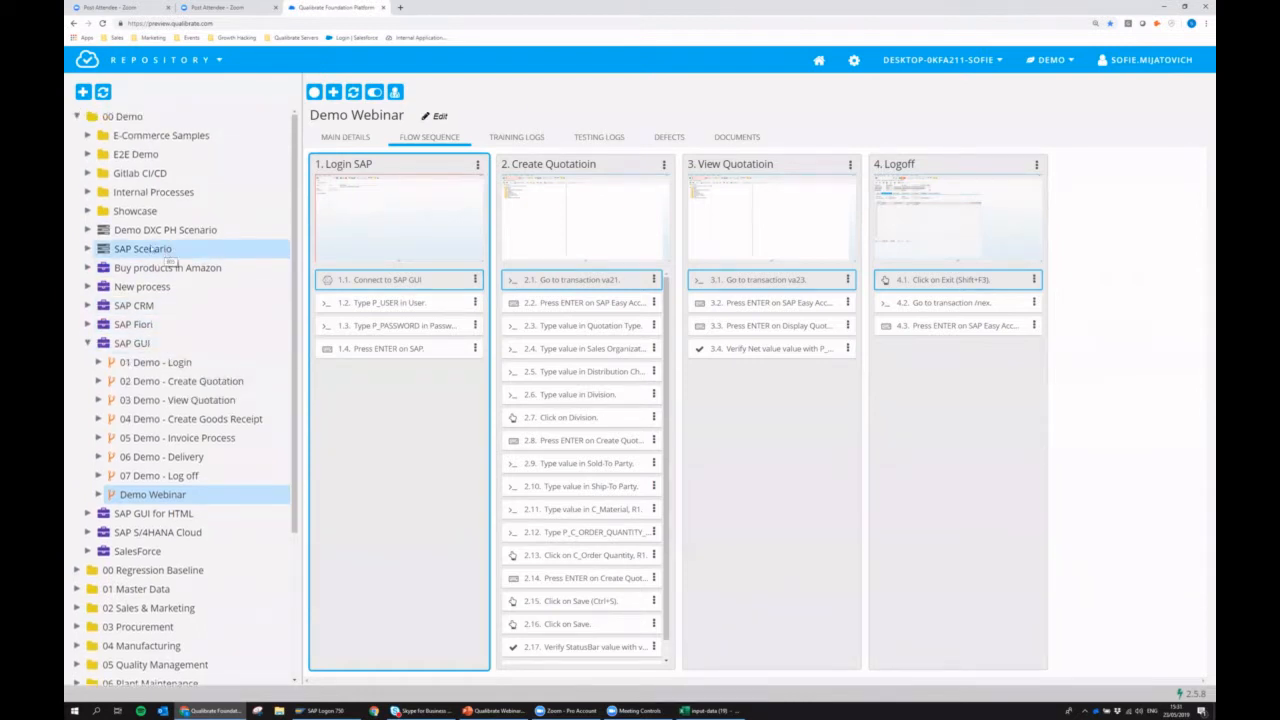
click(125, 255)
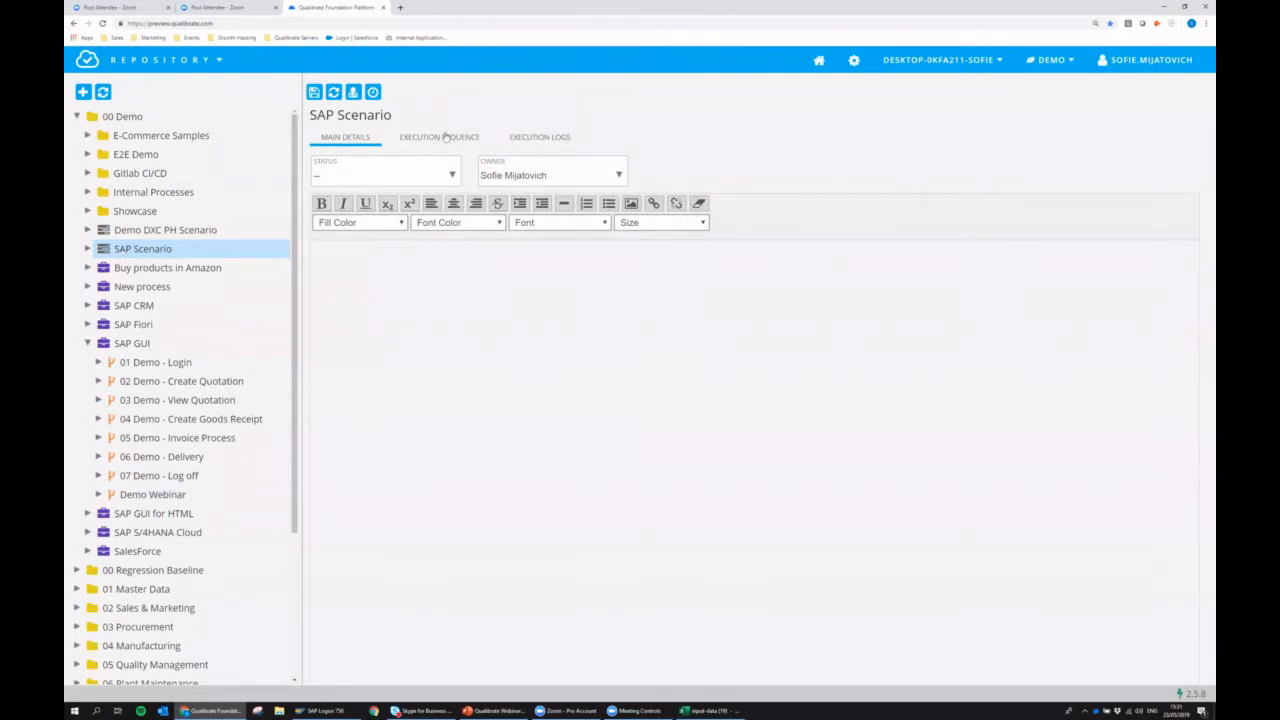
click(440, 138)
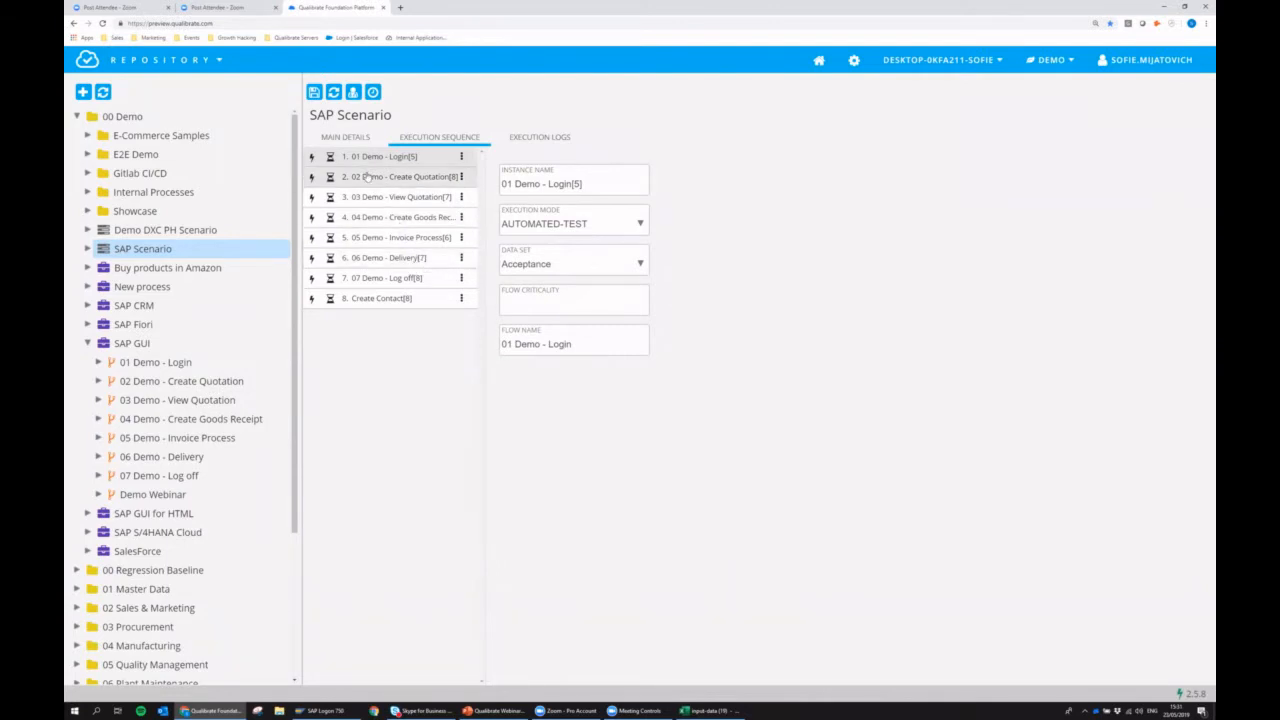
click(189, 364)
click(182, 384)
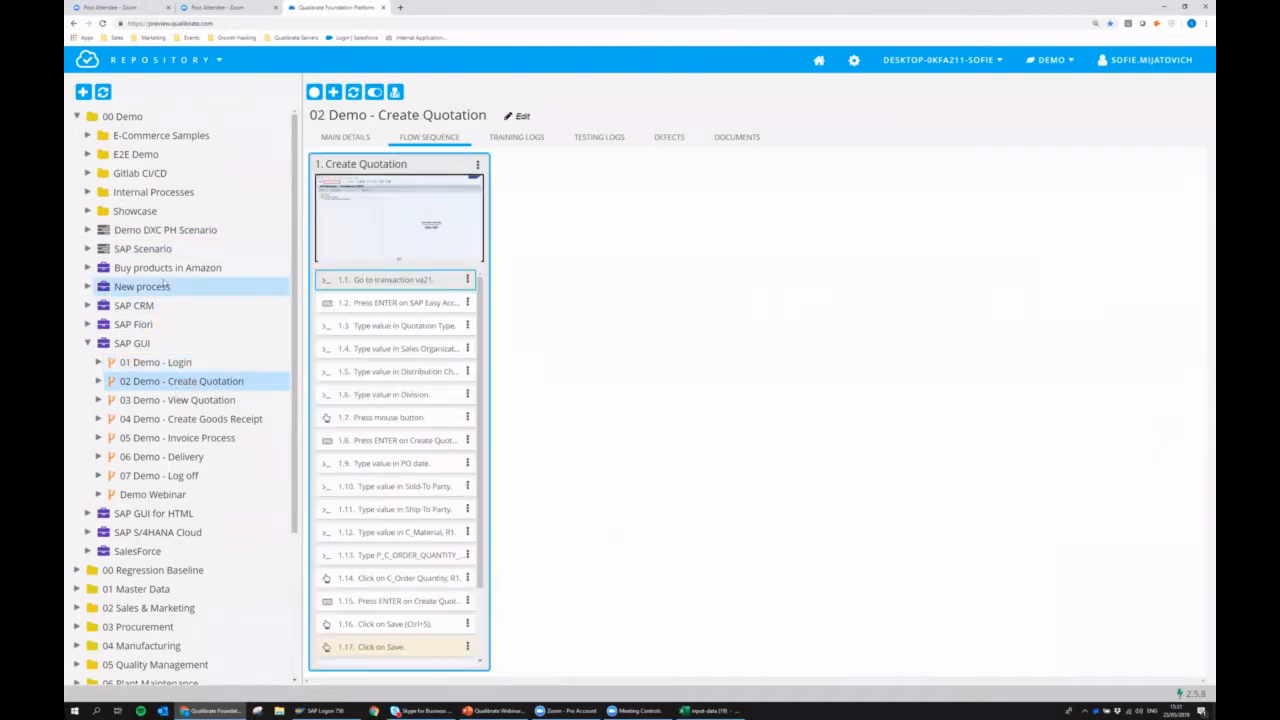
click(143, 248)
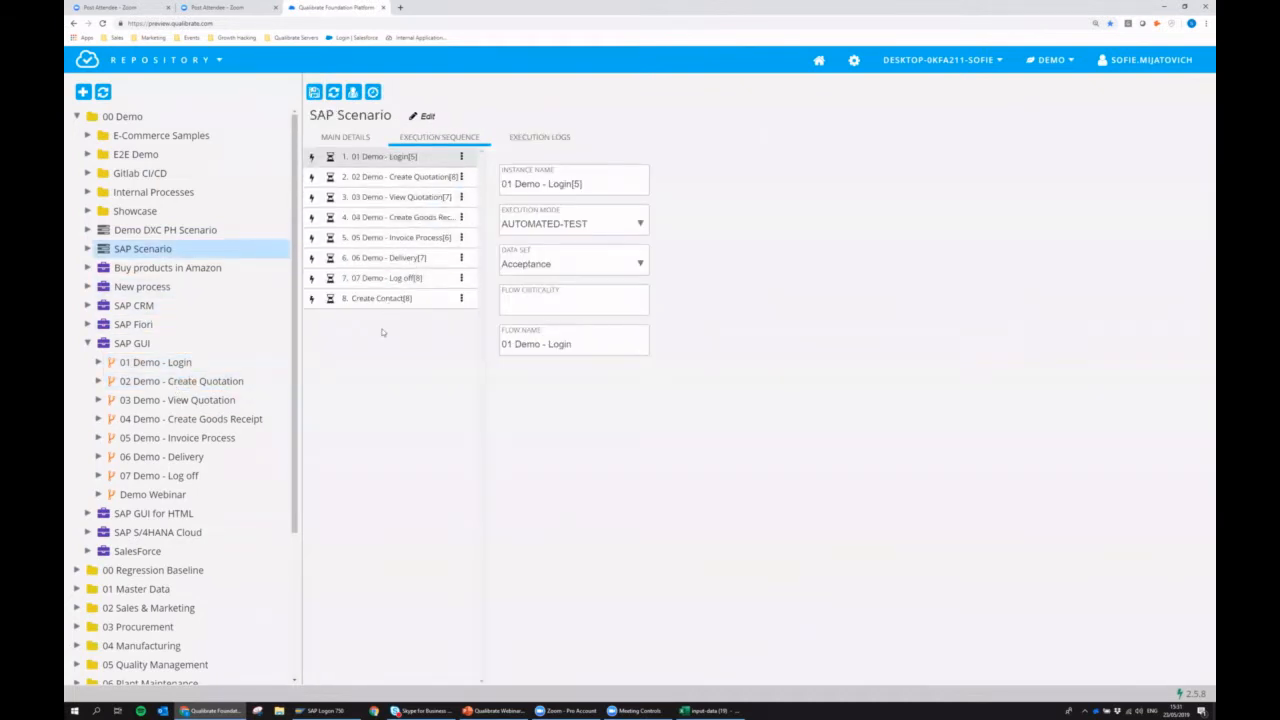
Delete the Create Contact instance from SAP Scenario's execution sequence.
click(404, 303)
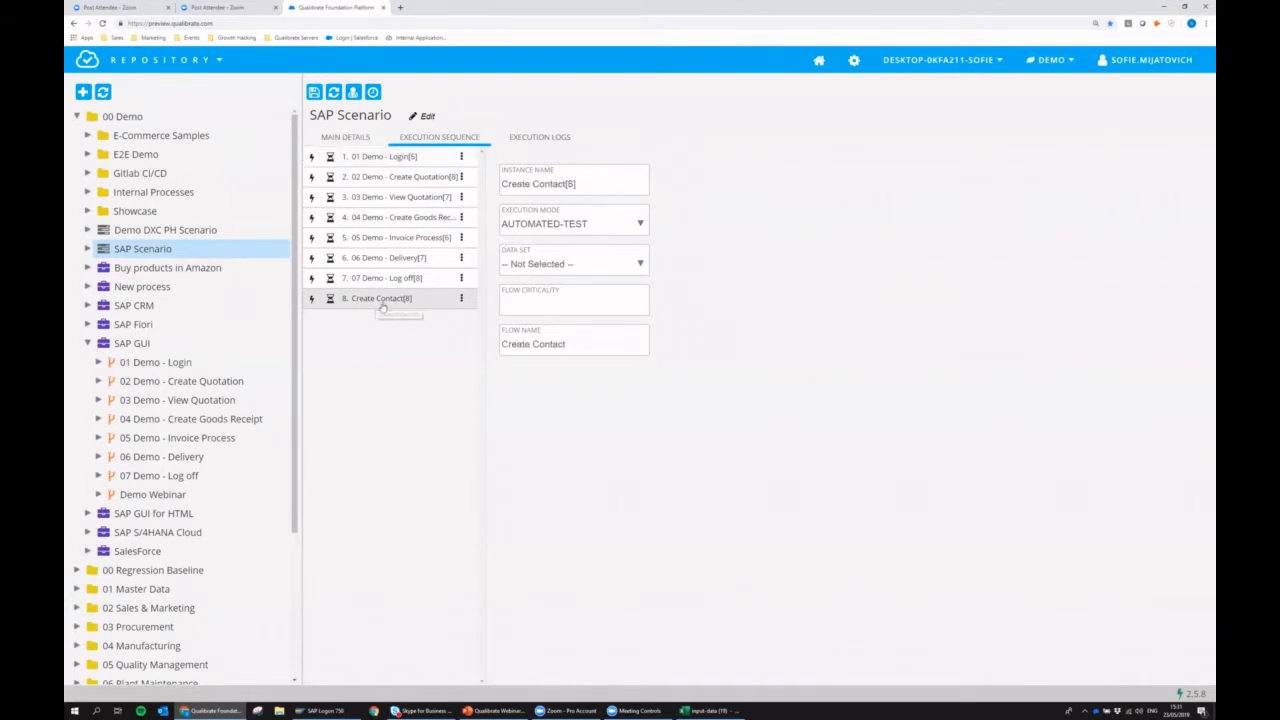
click(461, 298)
click(503, 322)
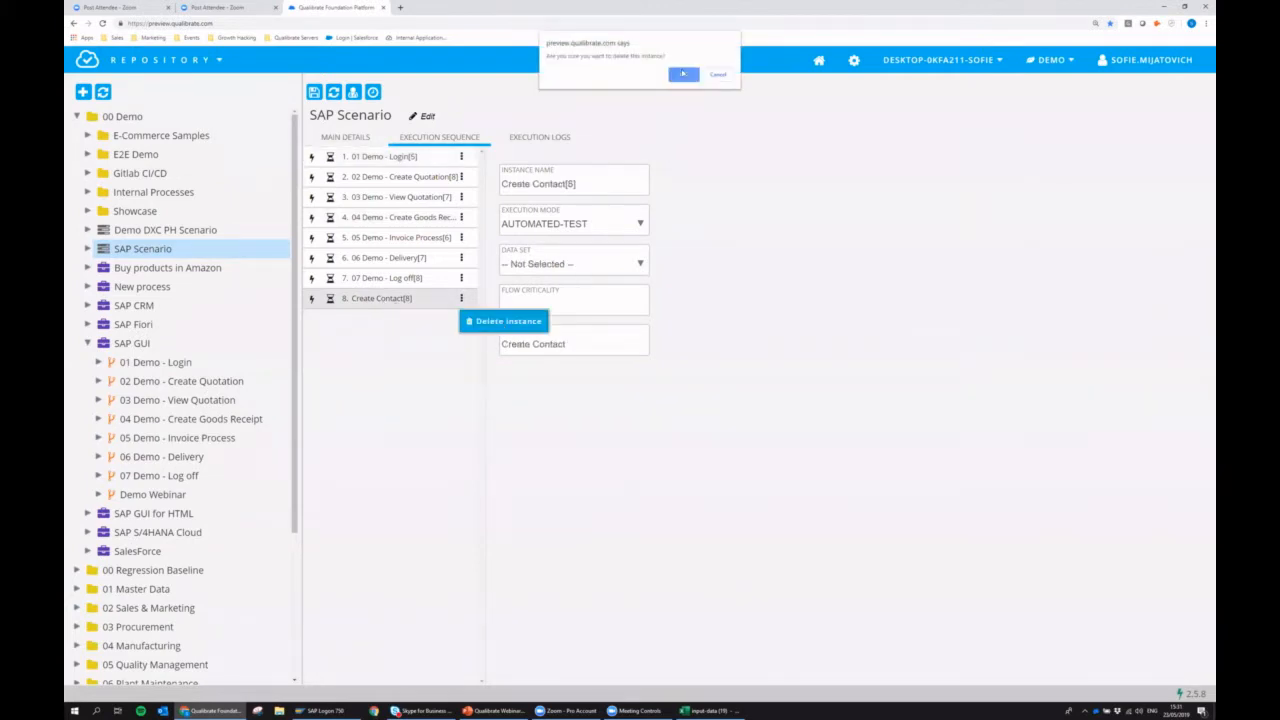
click(683, 74)
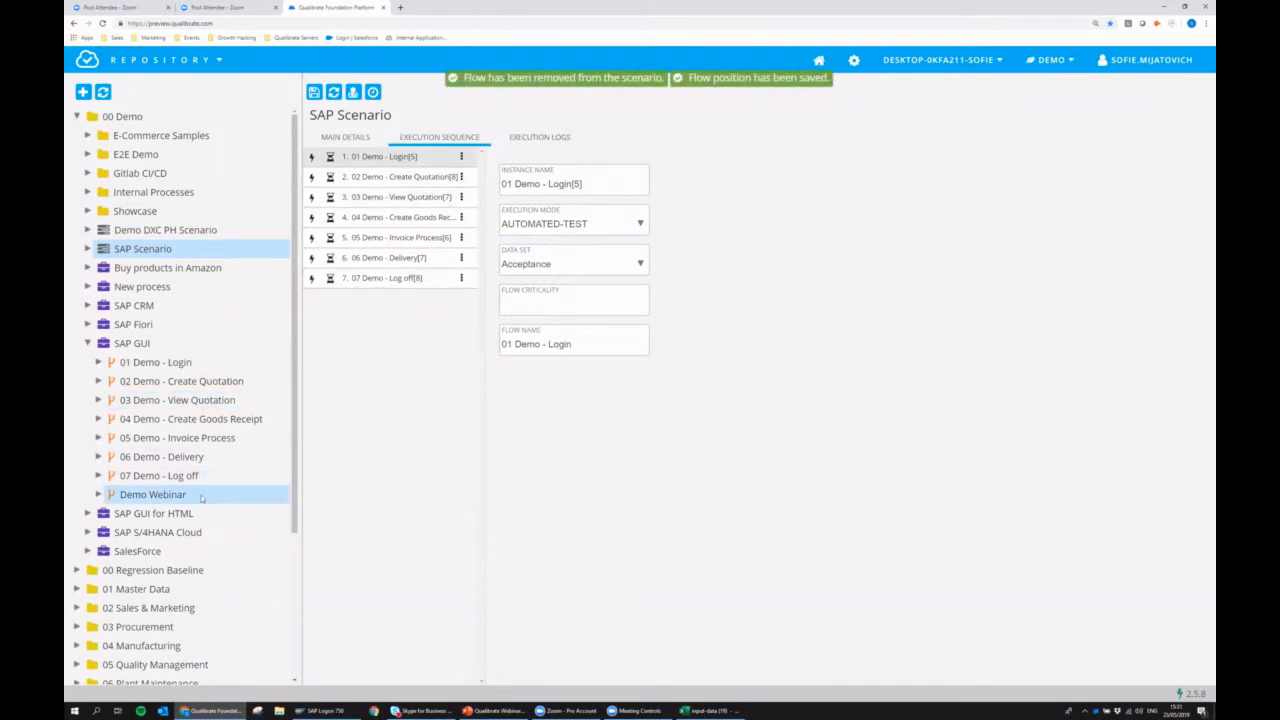
Add the Demo Webinar flow to SAP Scenario and view the 01 Demo - Login flow, returning to the scenario.
drag(212, 497, 170, 253)
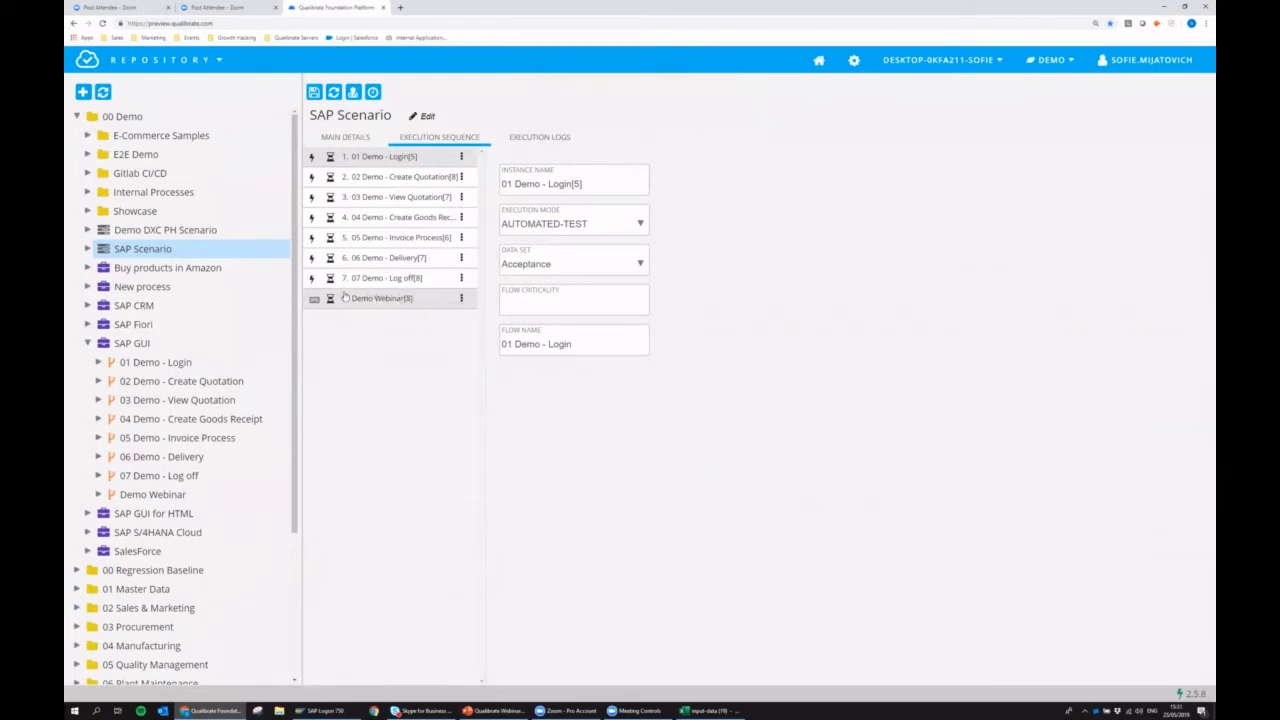
double_click(389, 166)
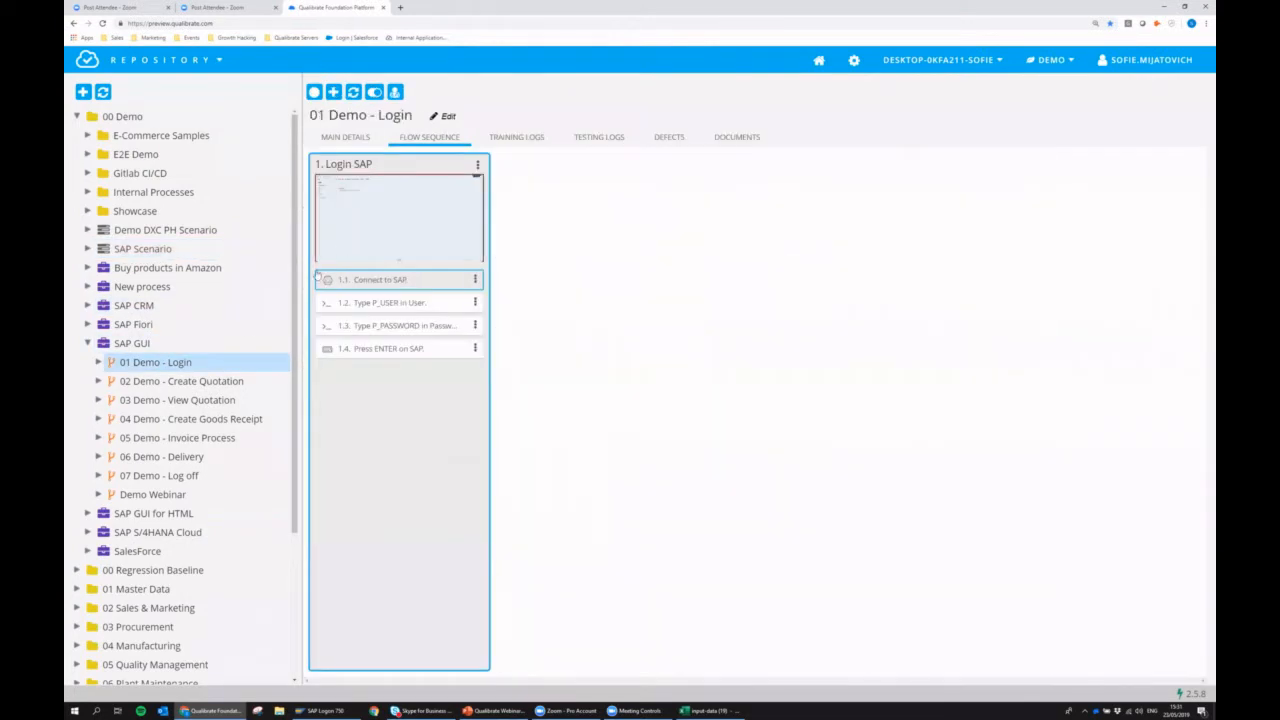
click(142, 248)
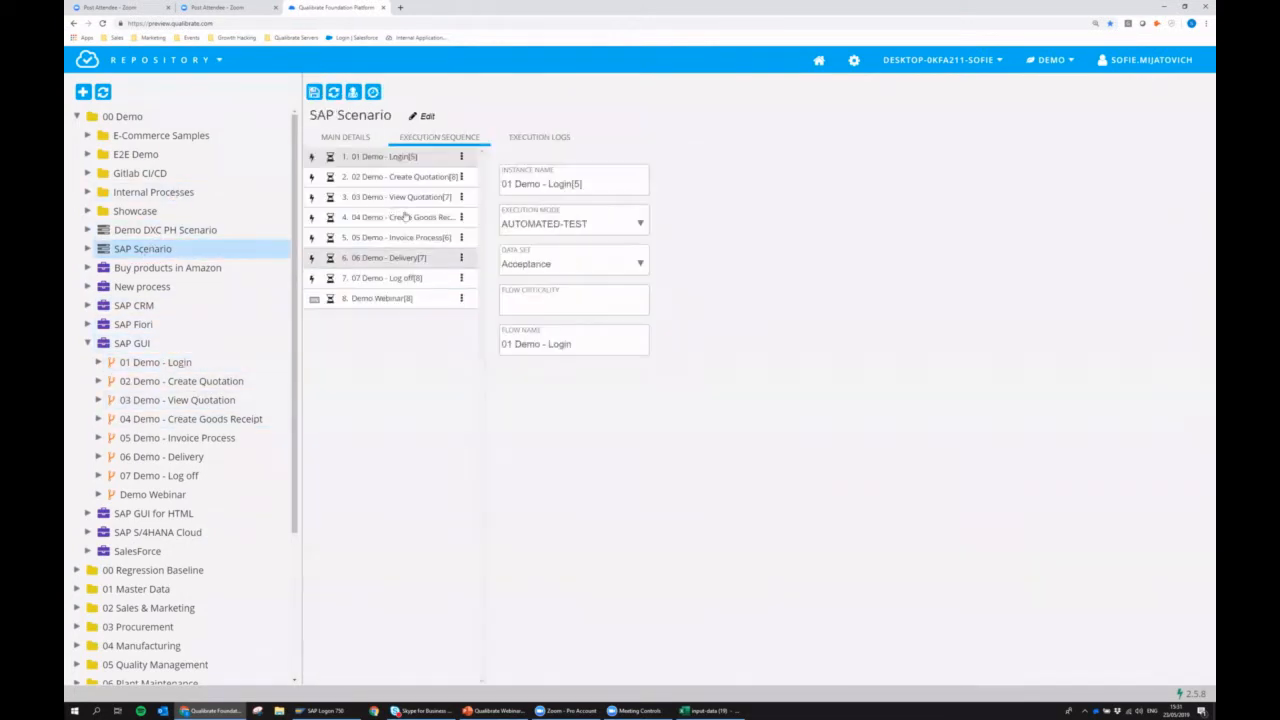
Add SalesForce's Create Contact flow to SAP Scenario and show the Demo Webinar instance's details.
click(87, 551)
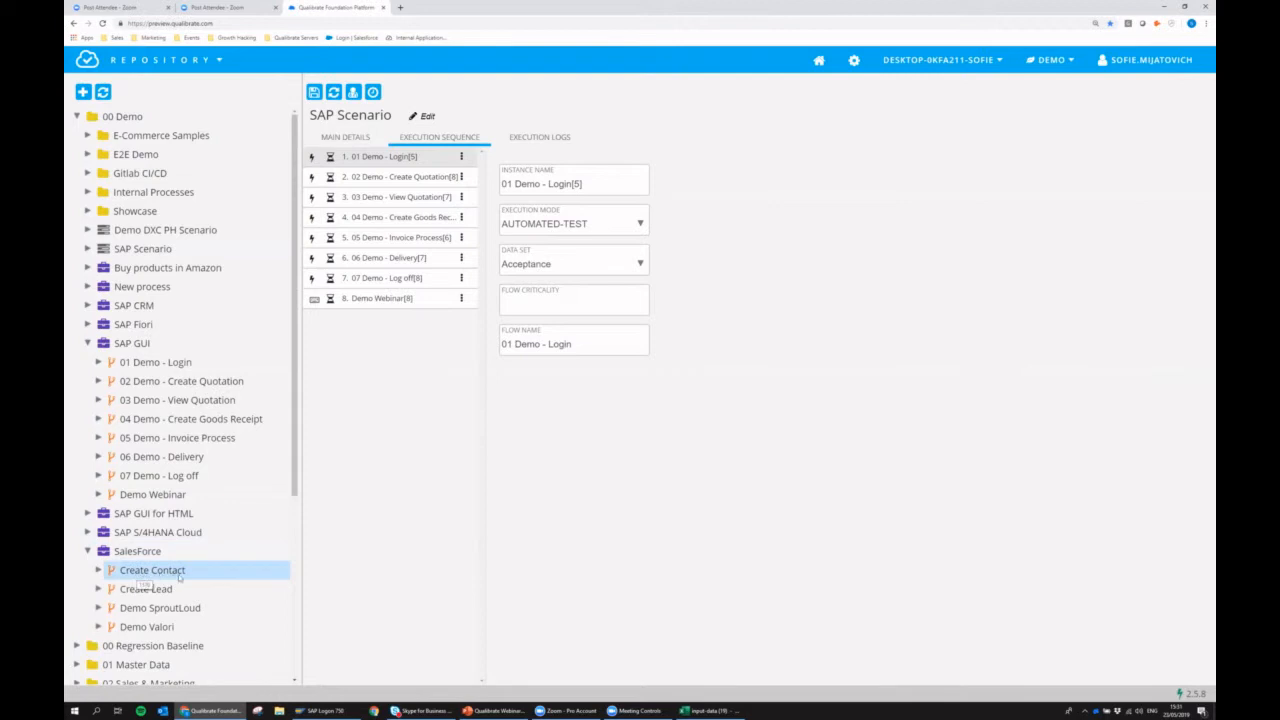
click(189, 573)
drag(189, 573, 134, 252)
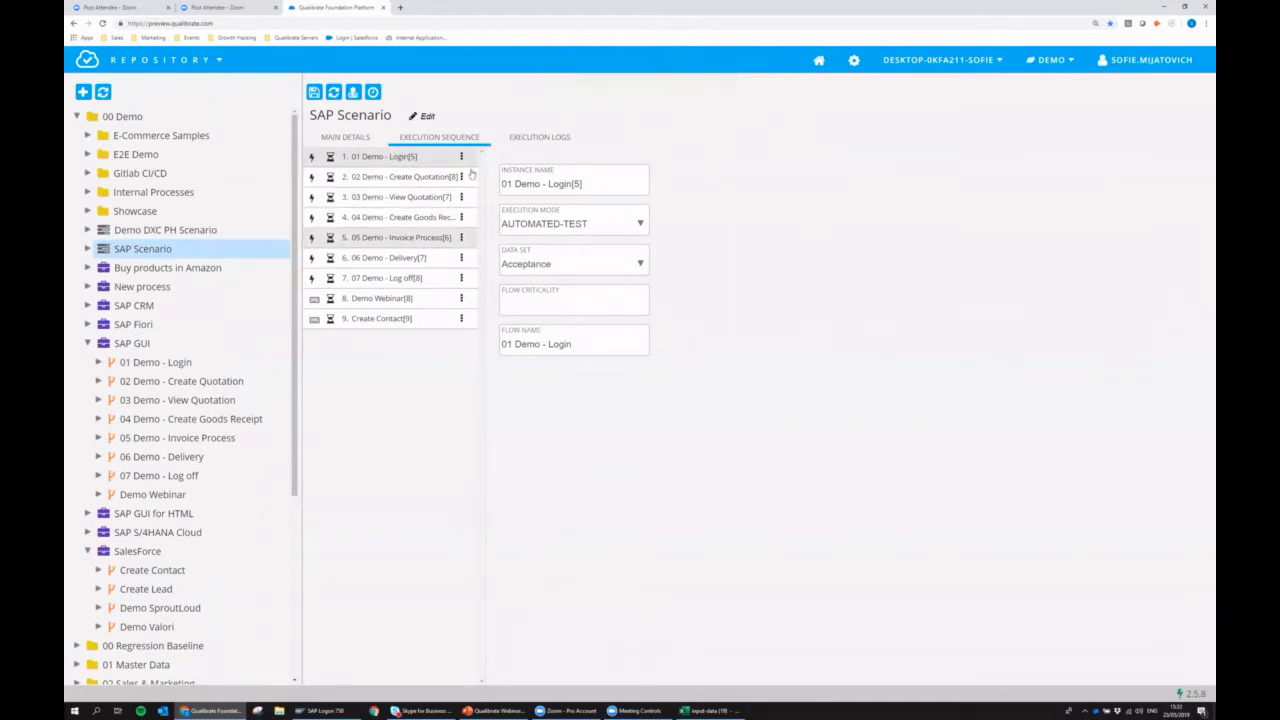
click(403, 300)
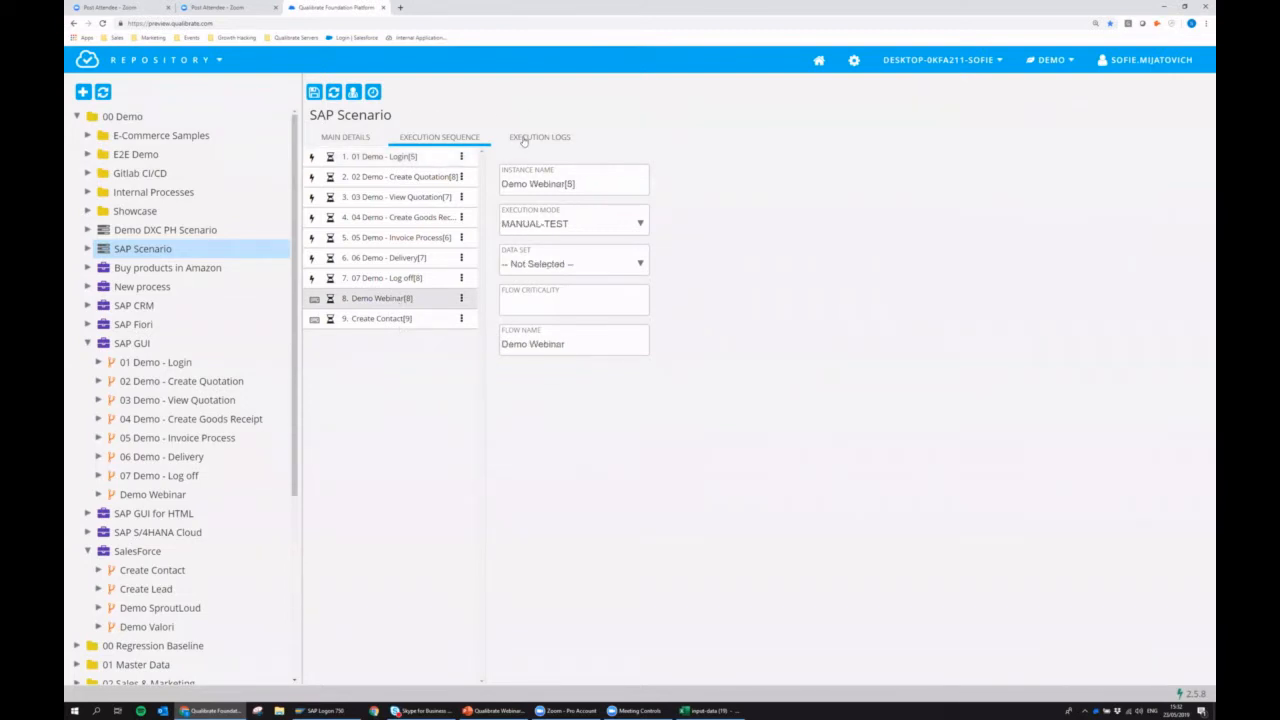
Open SAP Scenario's most recent execution log and look through the executed steps in its report.
click(524, 140)
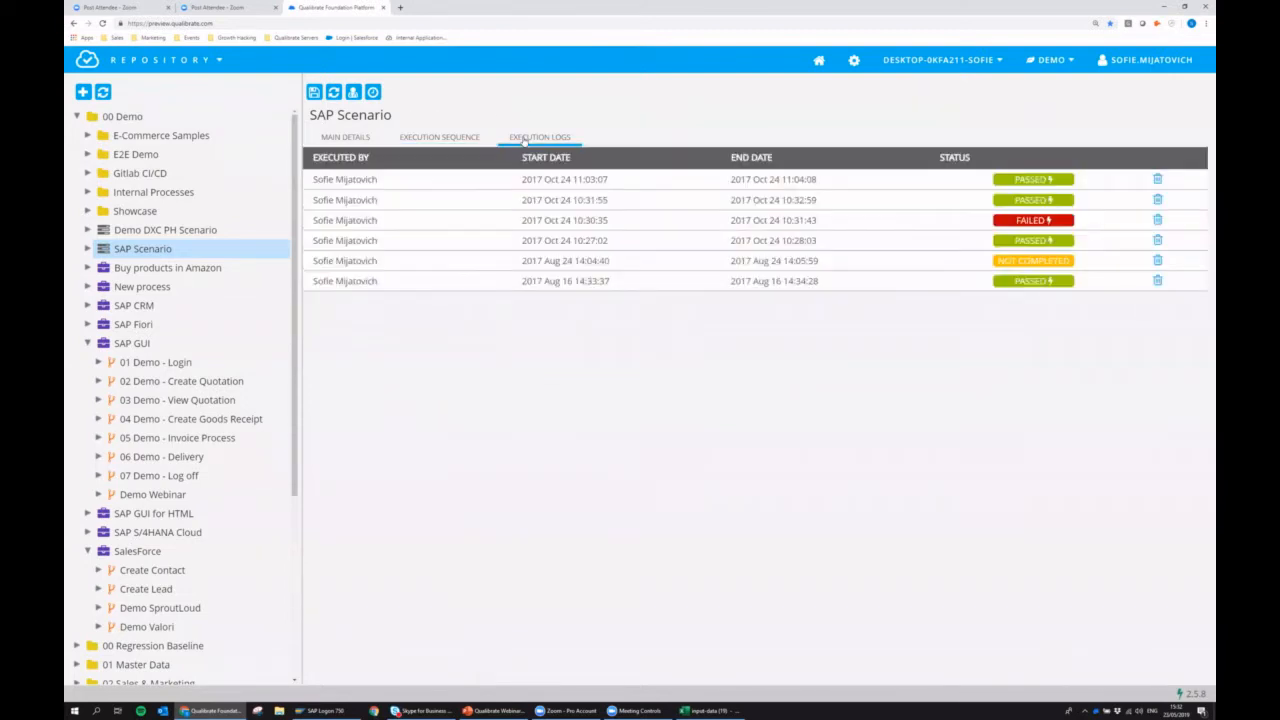
click(458, 194)
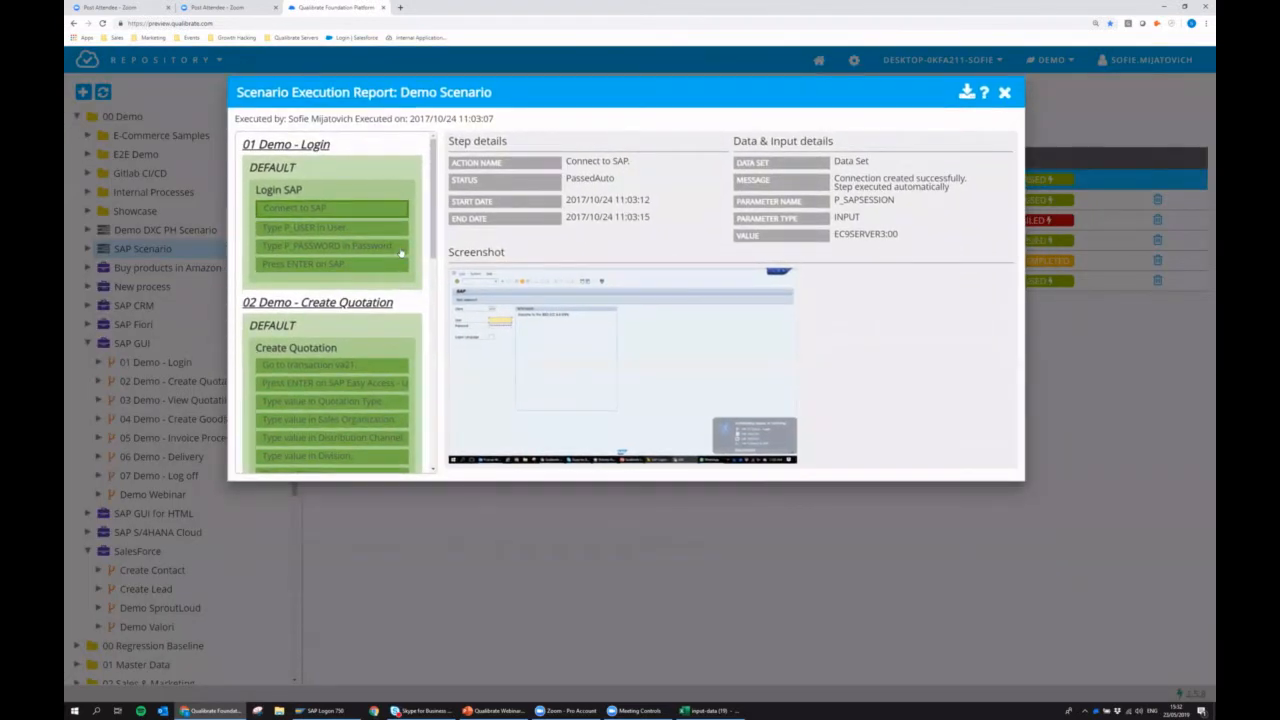
scroll(400, 254, down, 10)
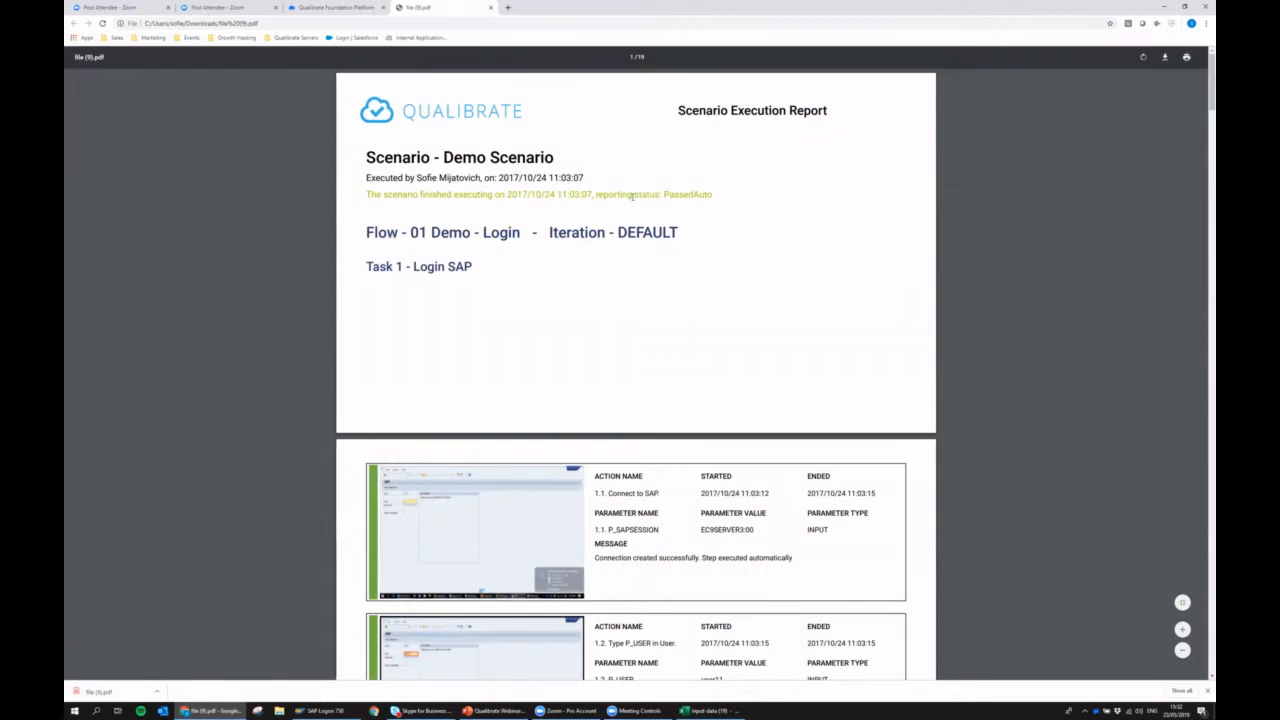
Read through the downloaded PDF of the scenario execution report, and close the report in Qualibrate.
scroll(613, 283, down, 4)
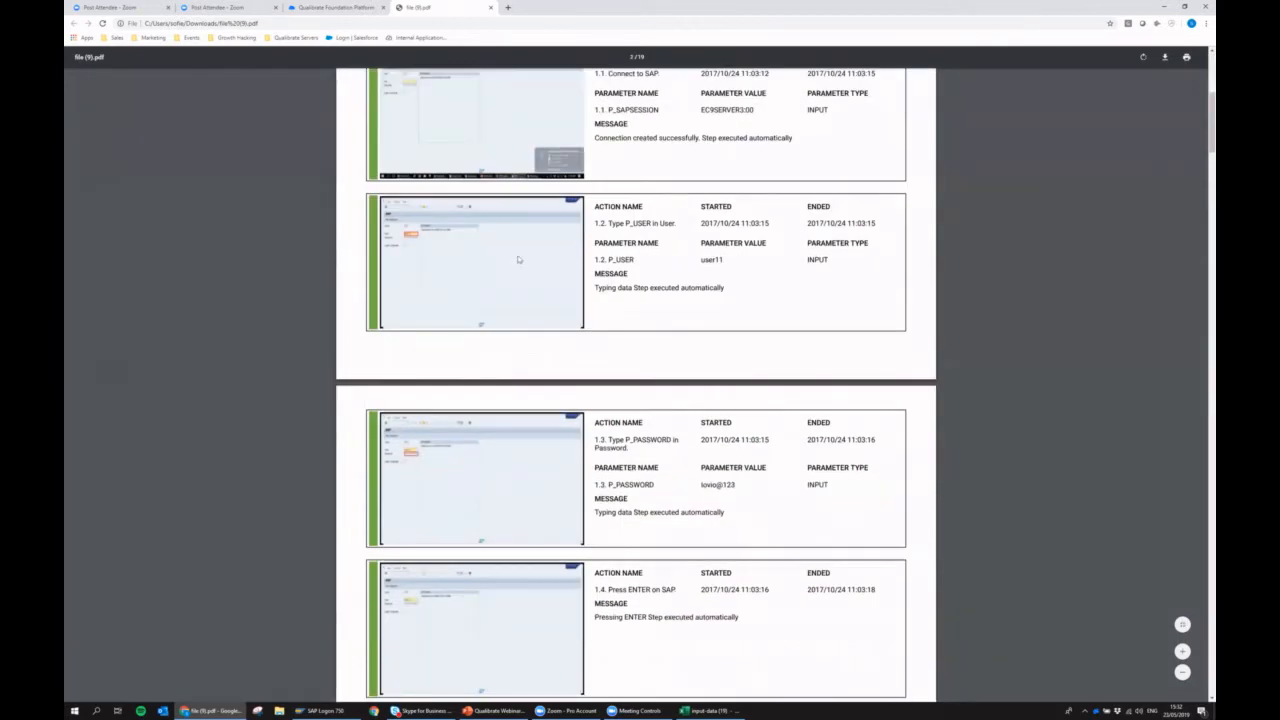
scroll(512, 289, down, 15)
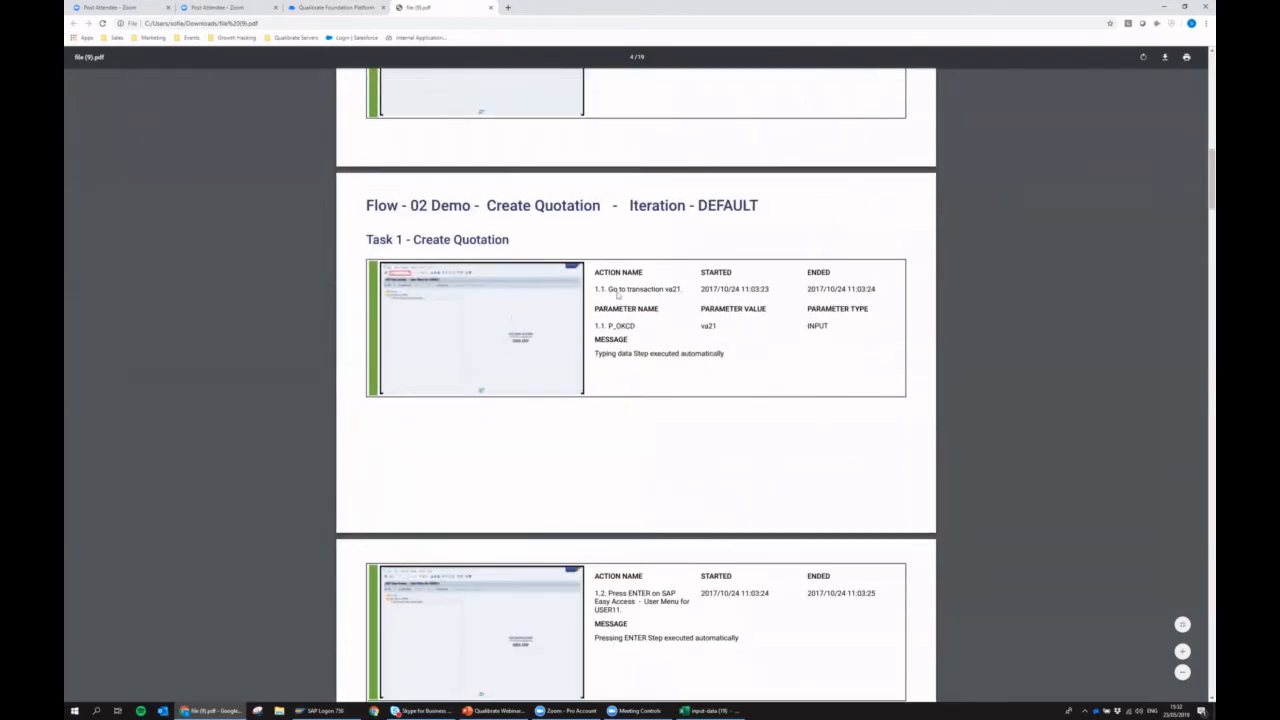
scroll(598, 307, down, 2)
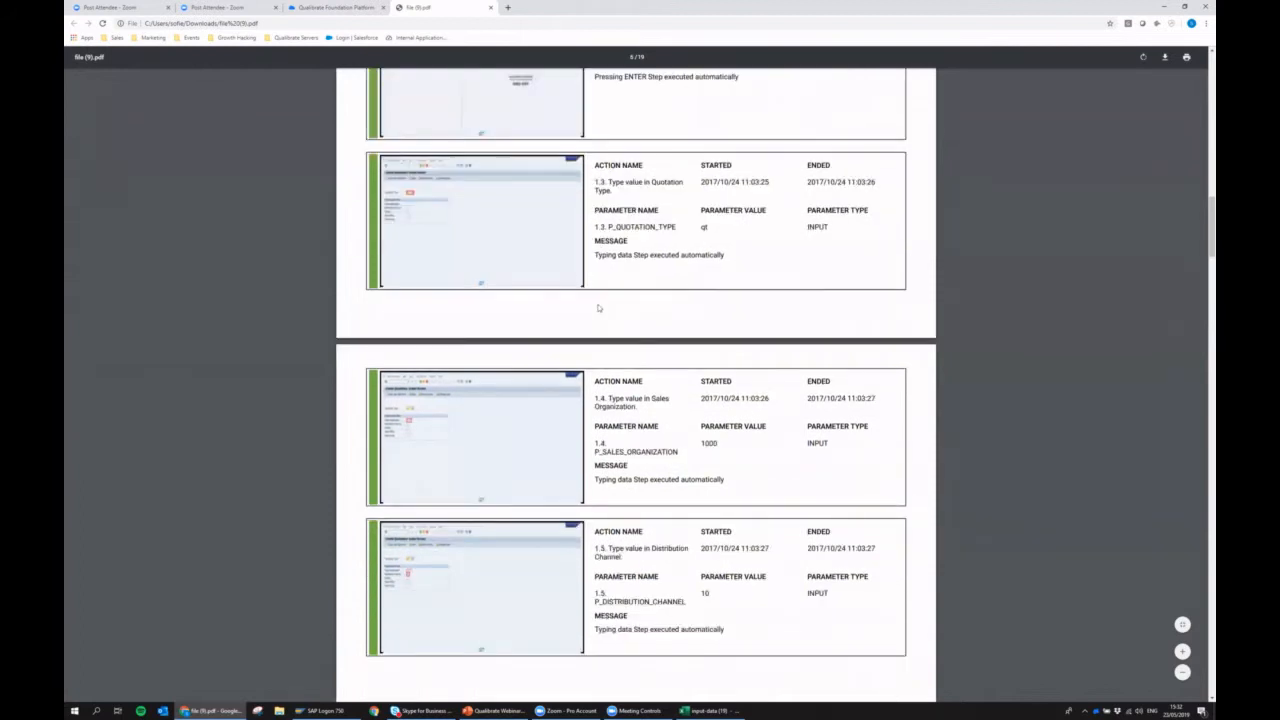
scroll(598, 308, down, 5)
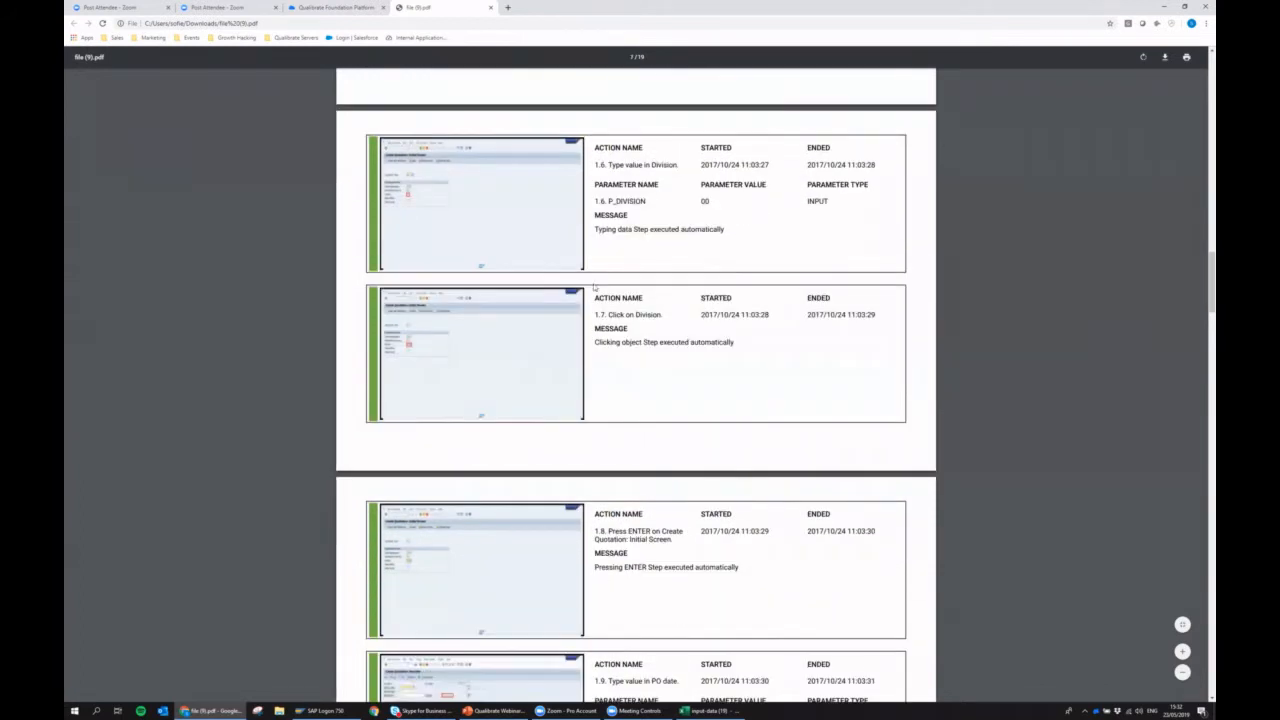
scroll(600, 255, down, 1)
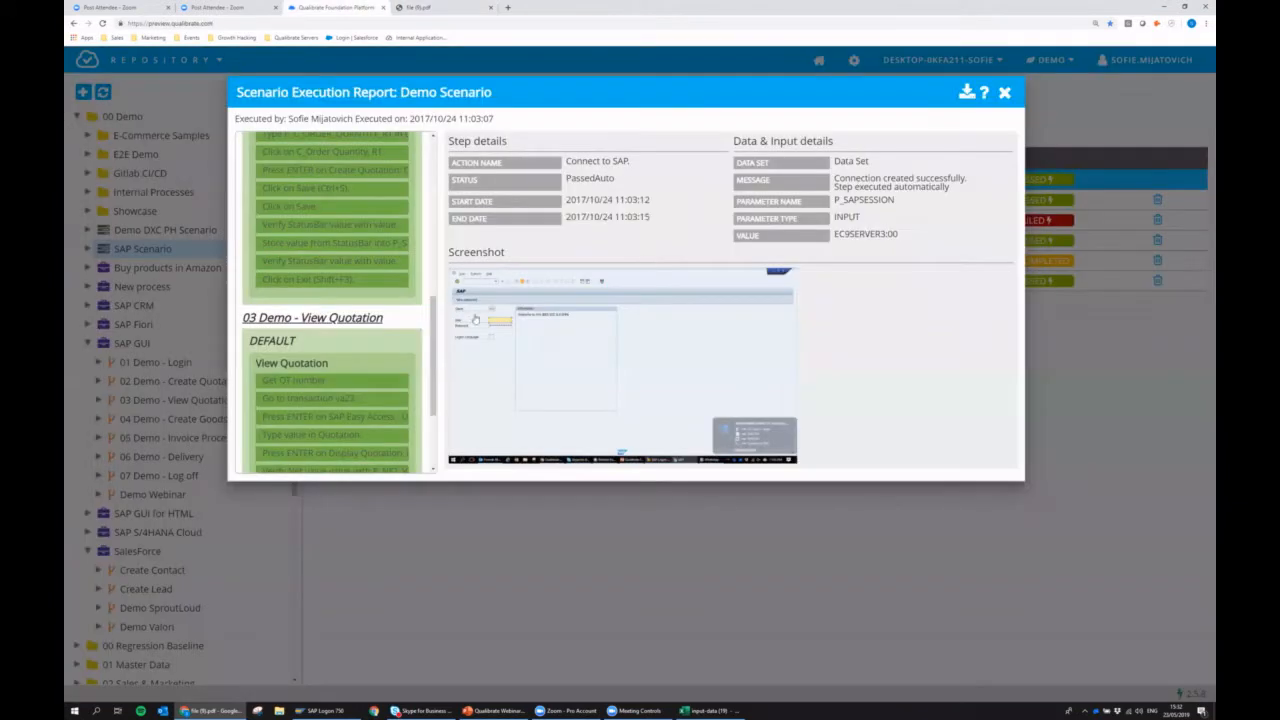
click(355, 7)
click(1005, 93)
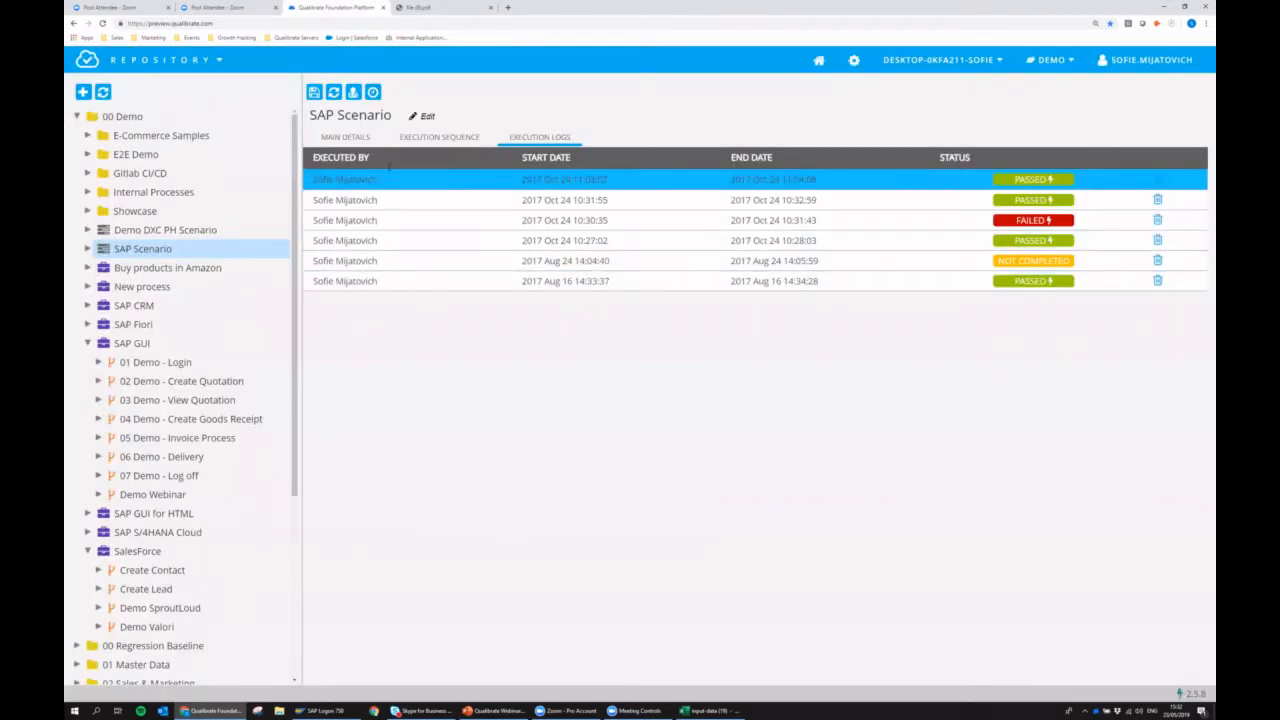
View the 01 Demo - Login flow and go to the Defects overview.
click(165, 364)
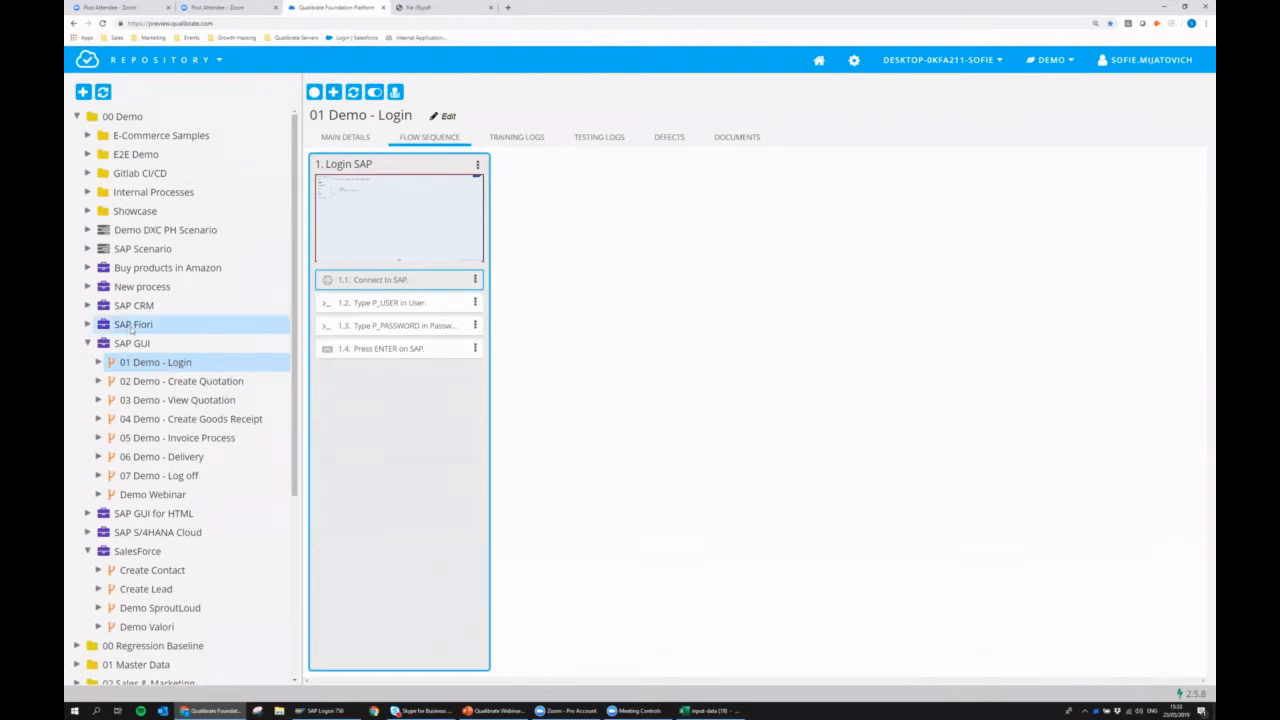
click(112, 58)
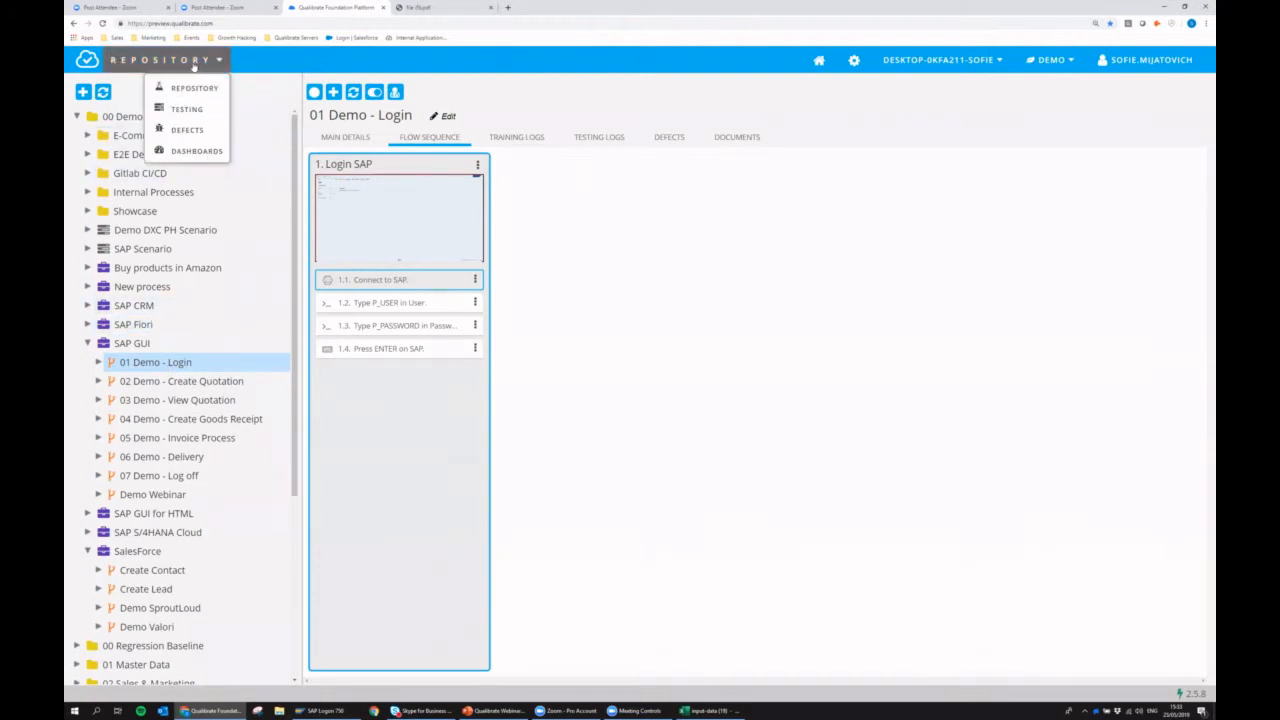
click(190, 130)
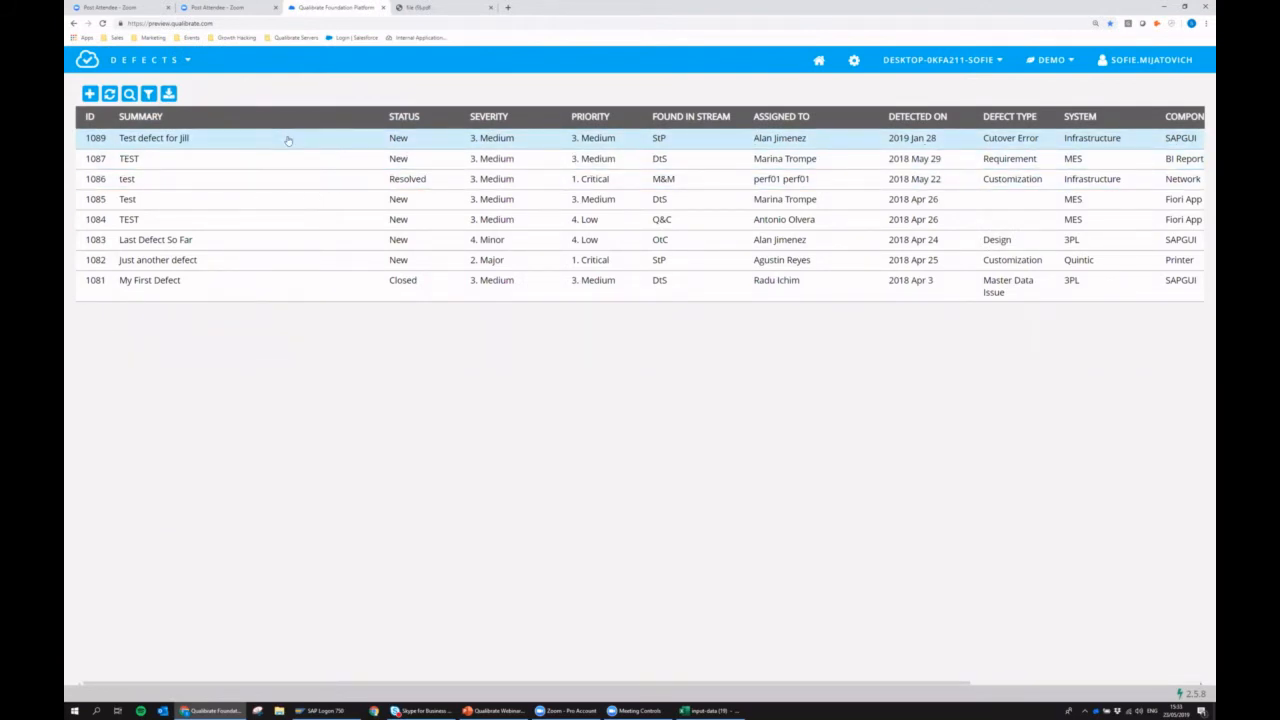
Examine defect 1089's main details, comments, attachments and history, and close the defect.
double_click(200, 139)
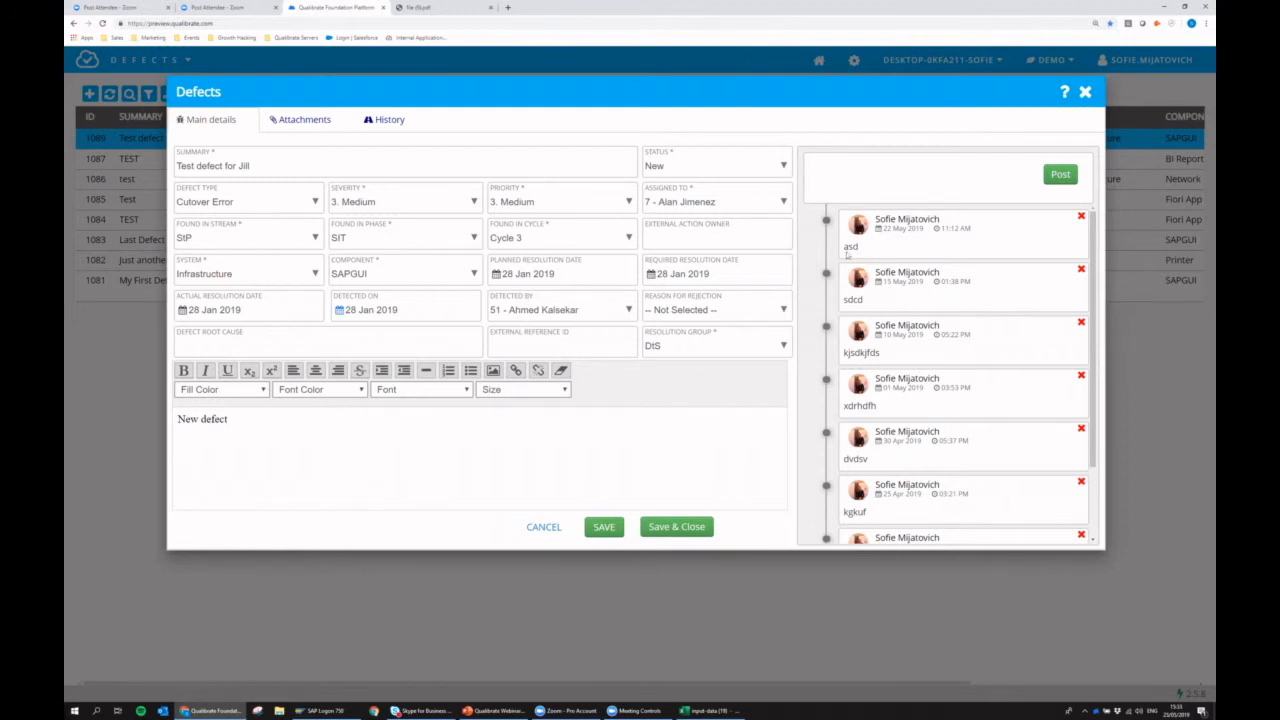
scroll(857, 443, down, 1)
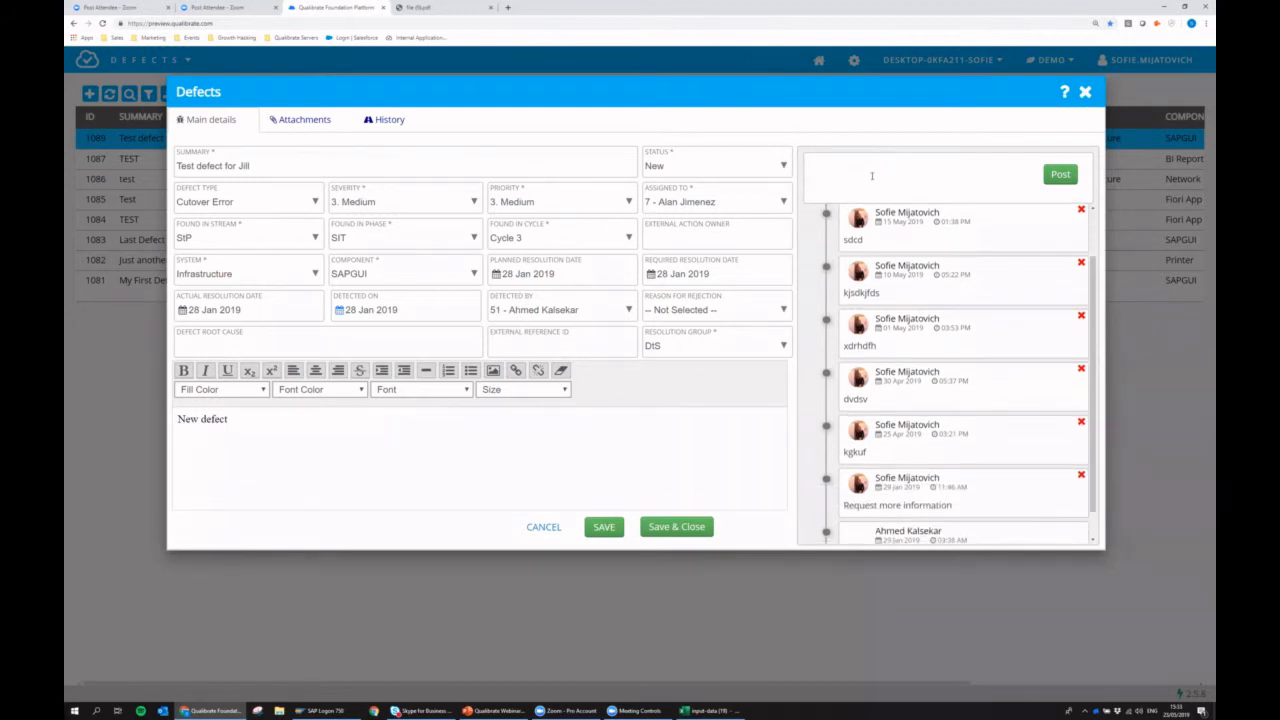
click(856, 177)
click(299, 122)
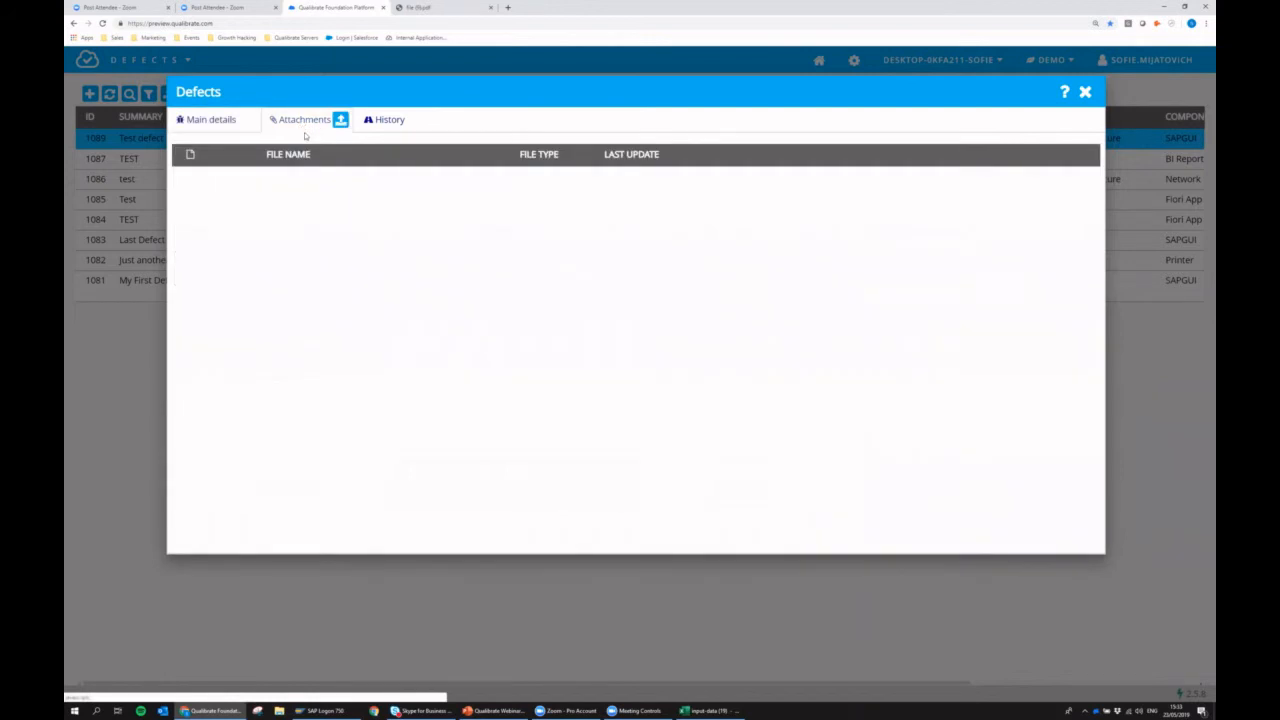
click(388, 121)
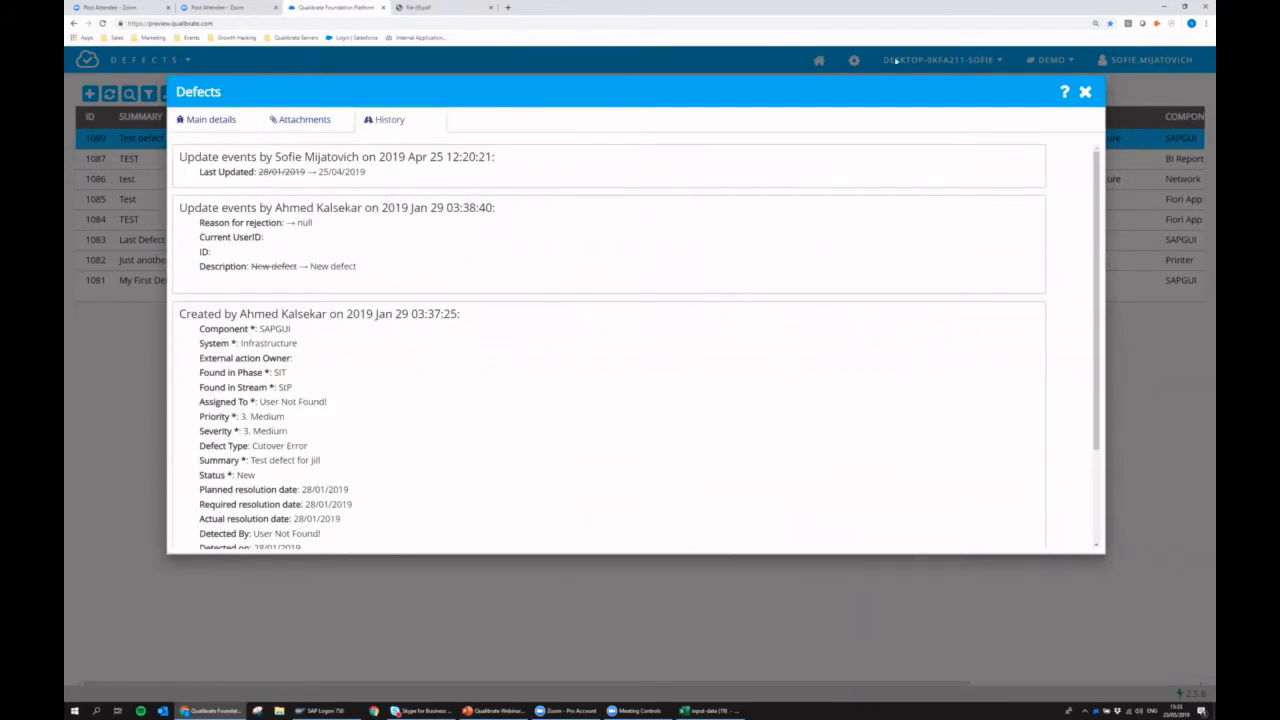
click(1085, 92)
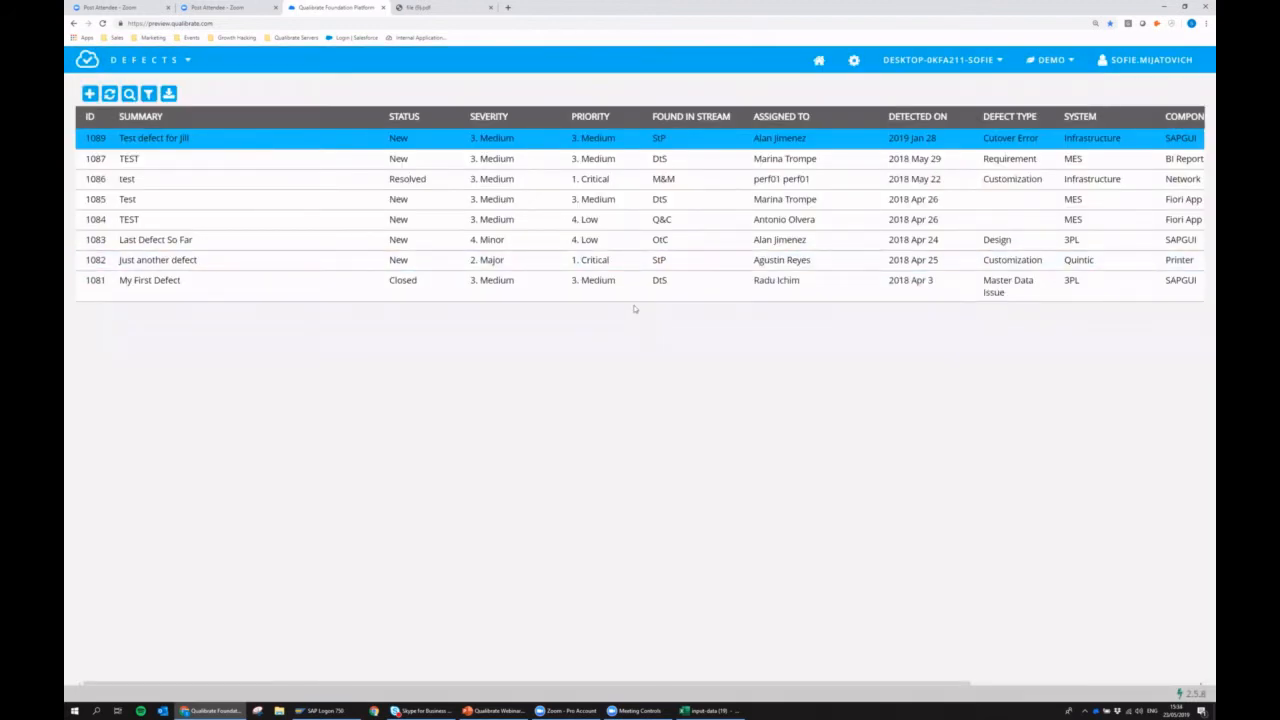
View the Dashboards charts for defect statistics and scenario execution, and return to the Repository.
click(178, 62)
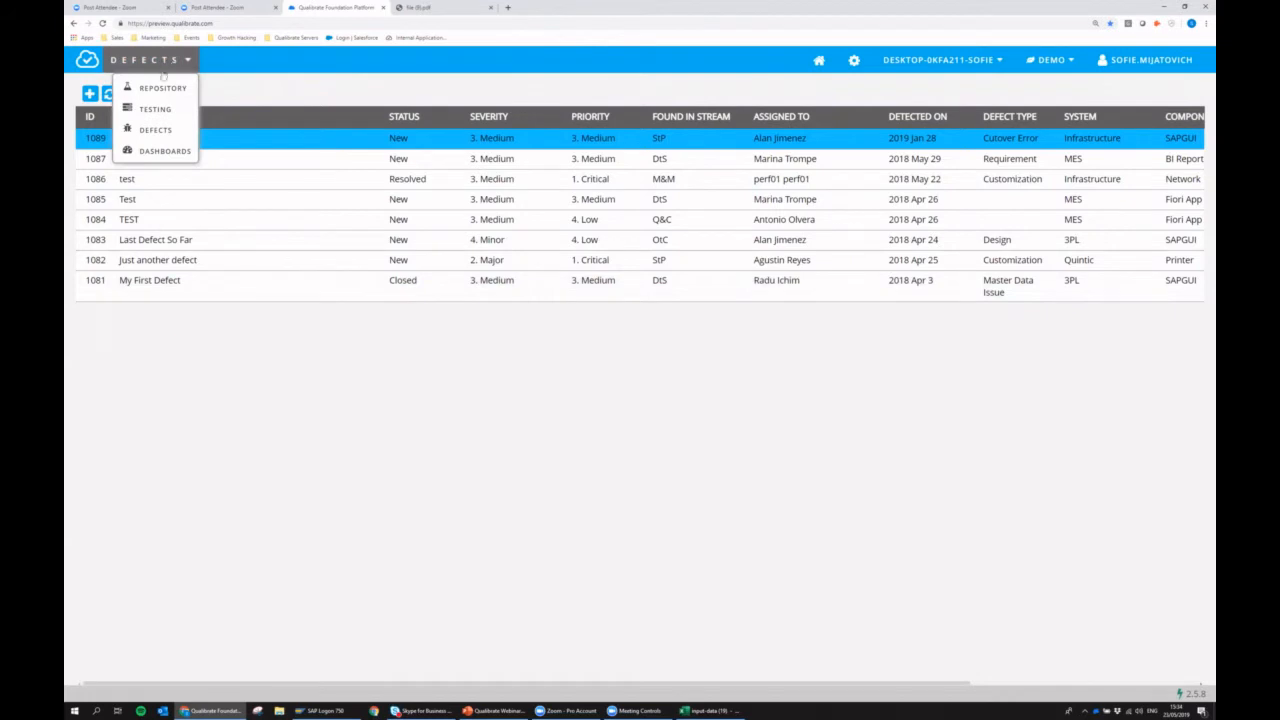
click(172, 154)
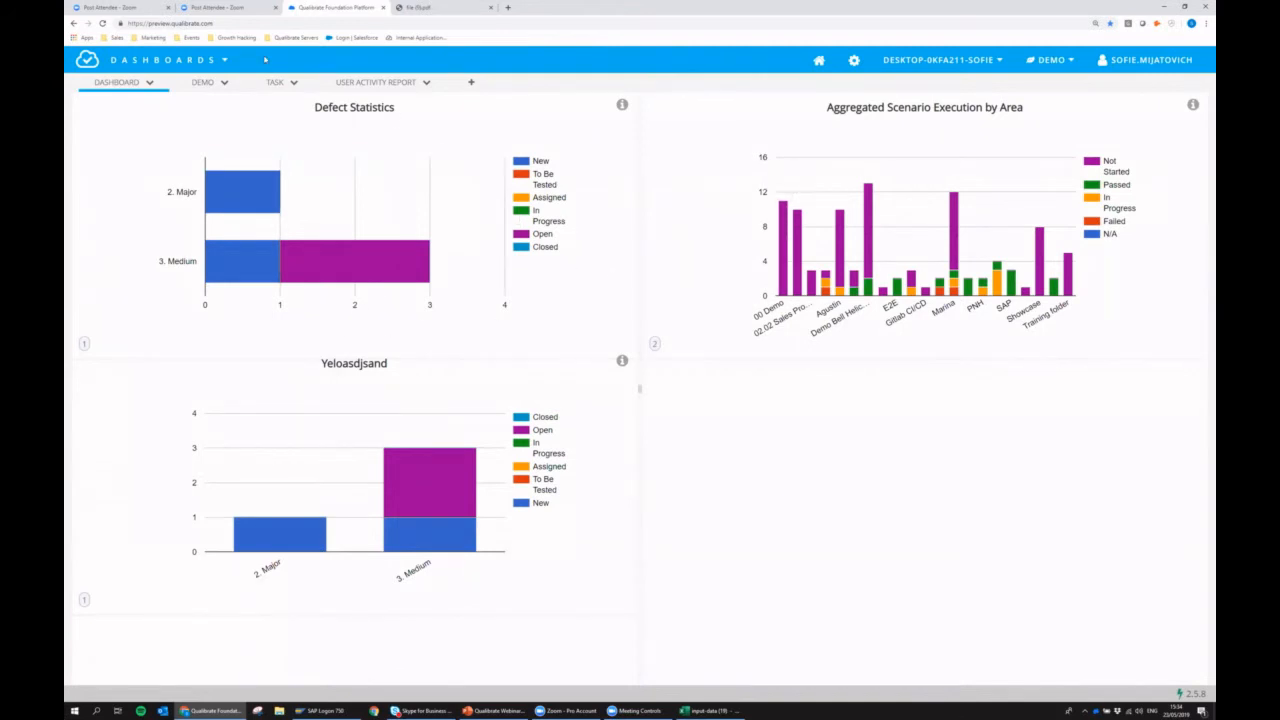
click(176, 53)
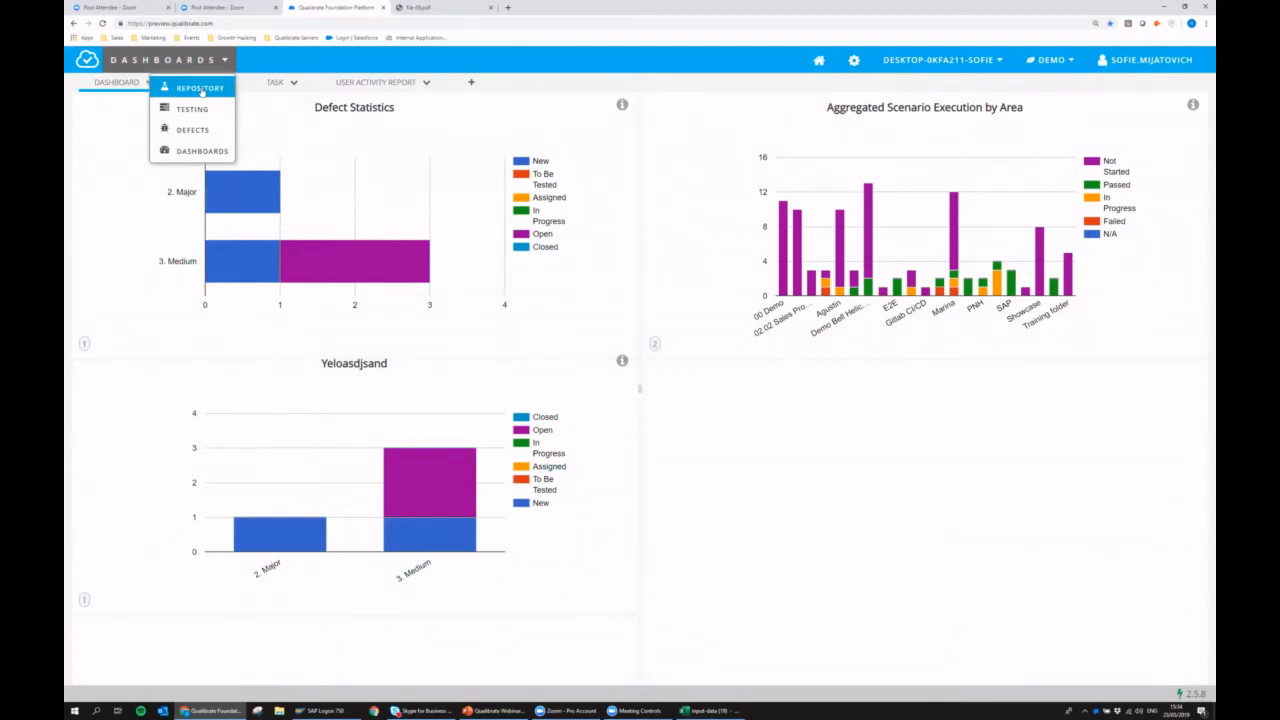
click(200, 89)
Expand SAP GUI under 00 Demo and open the Demo Webinar flow.
click(77, 117)
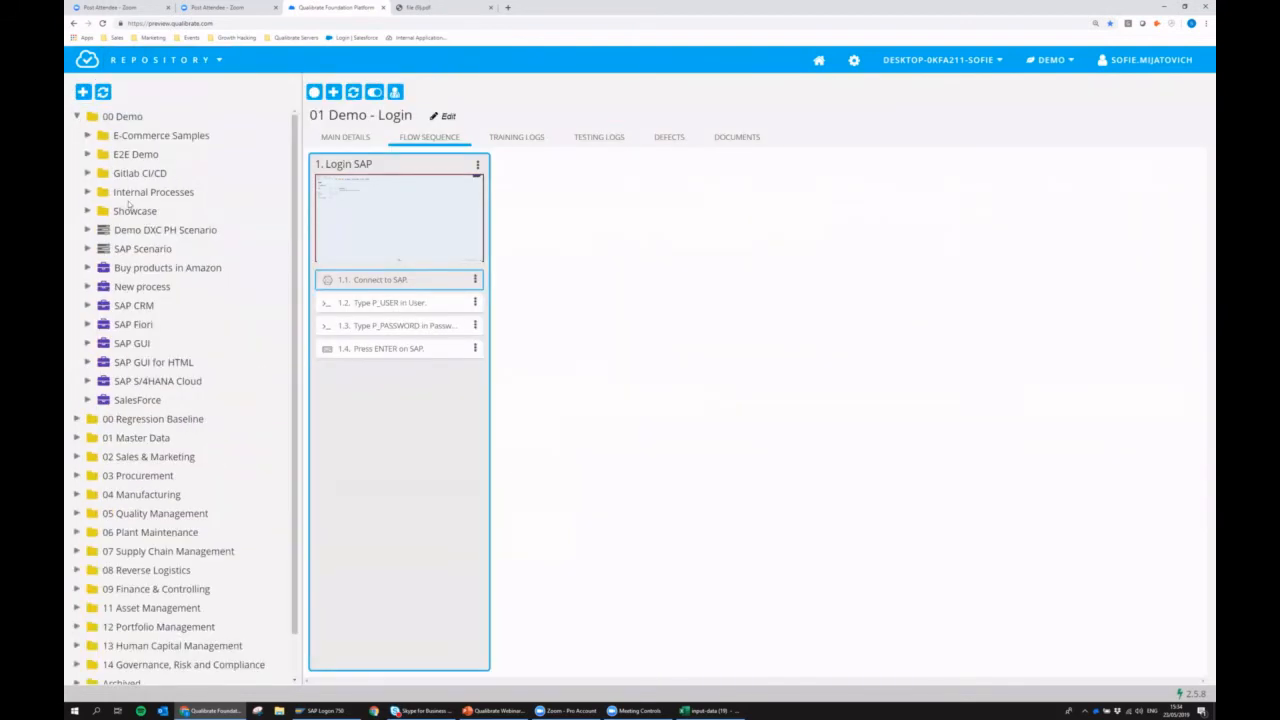
click(88, 343)
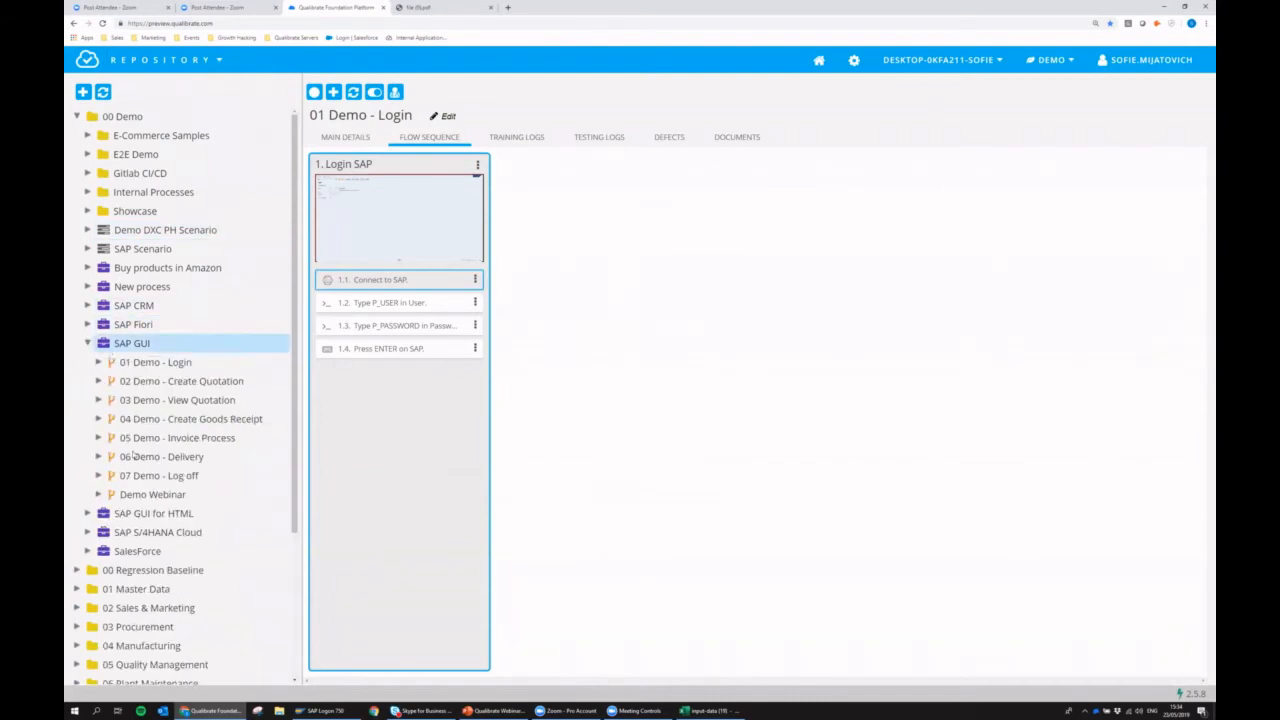
click(161, 496)
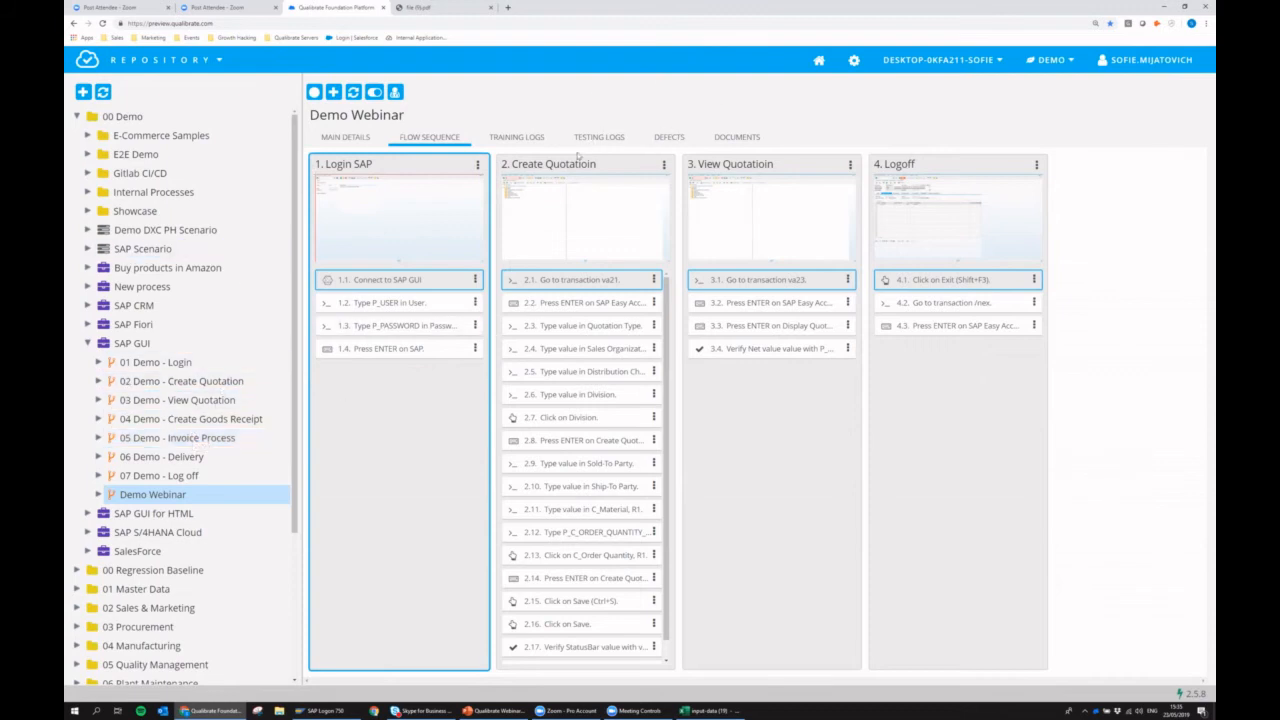
Check the defects linked to the Demo Webinar flow and return to its flow sequence.
click(669, 138)
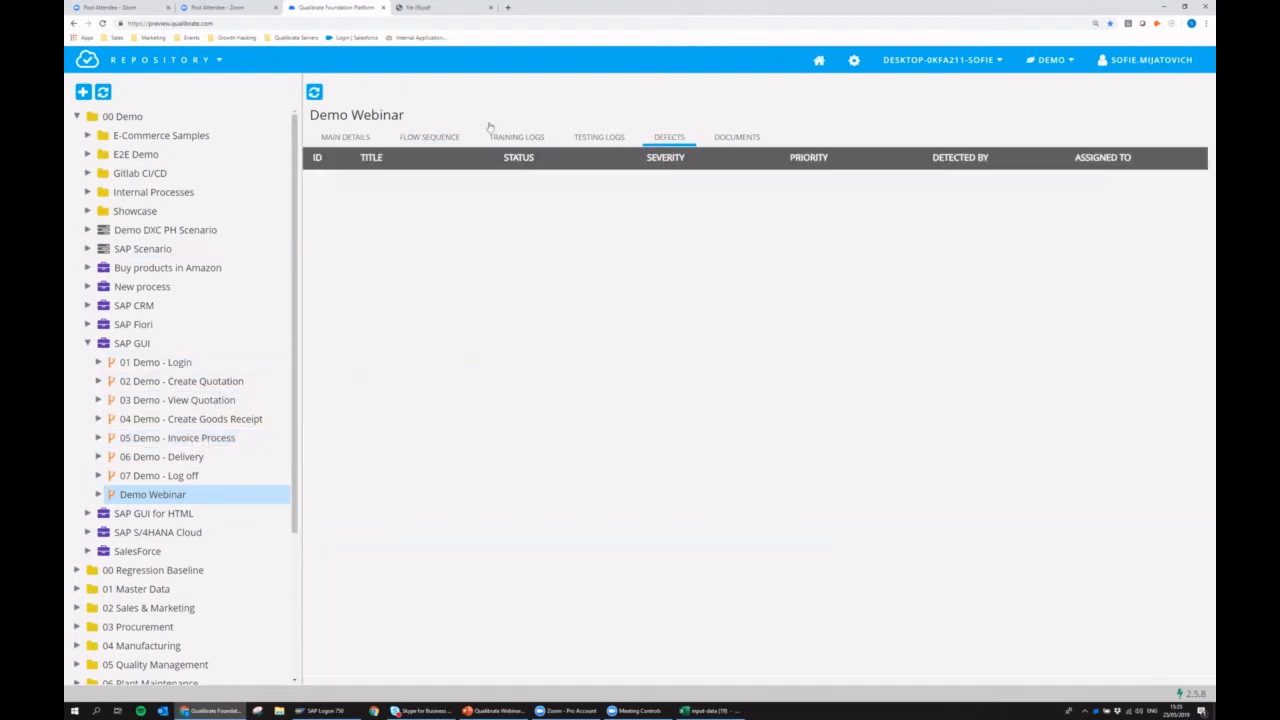
click(429, 139)
click(192, 63)
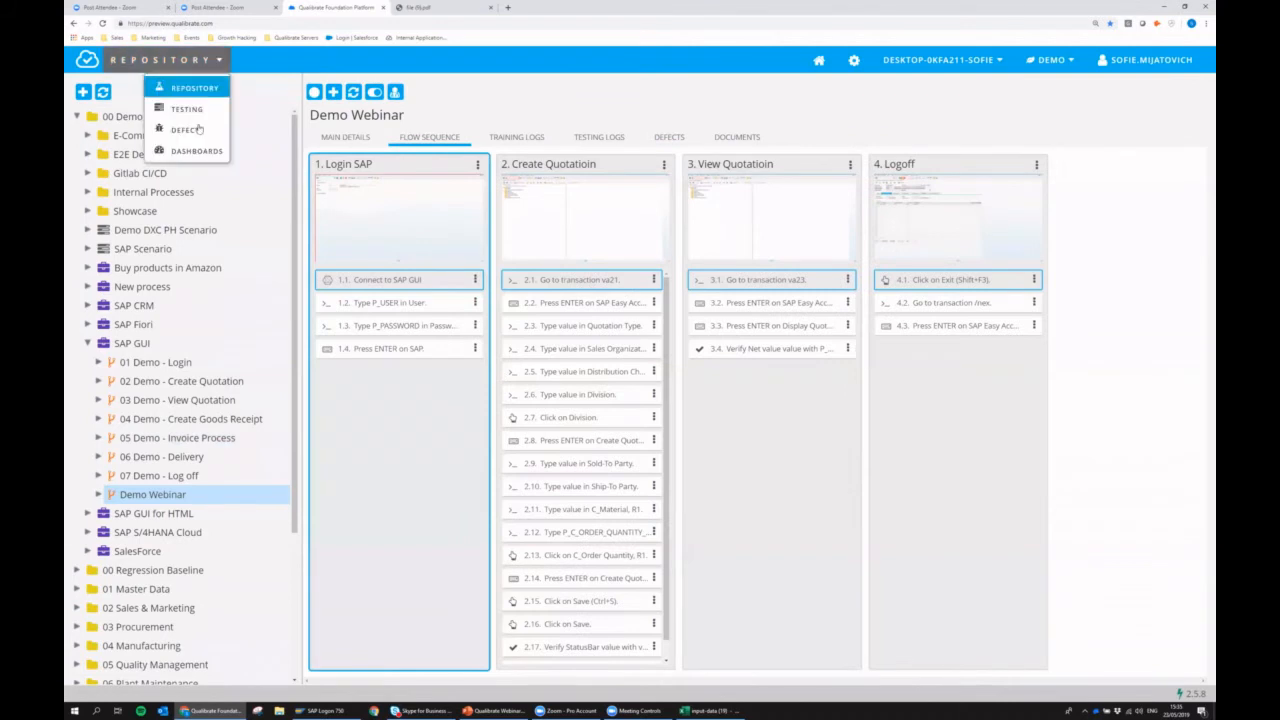
click(436, 113)
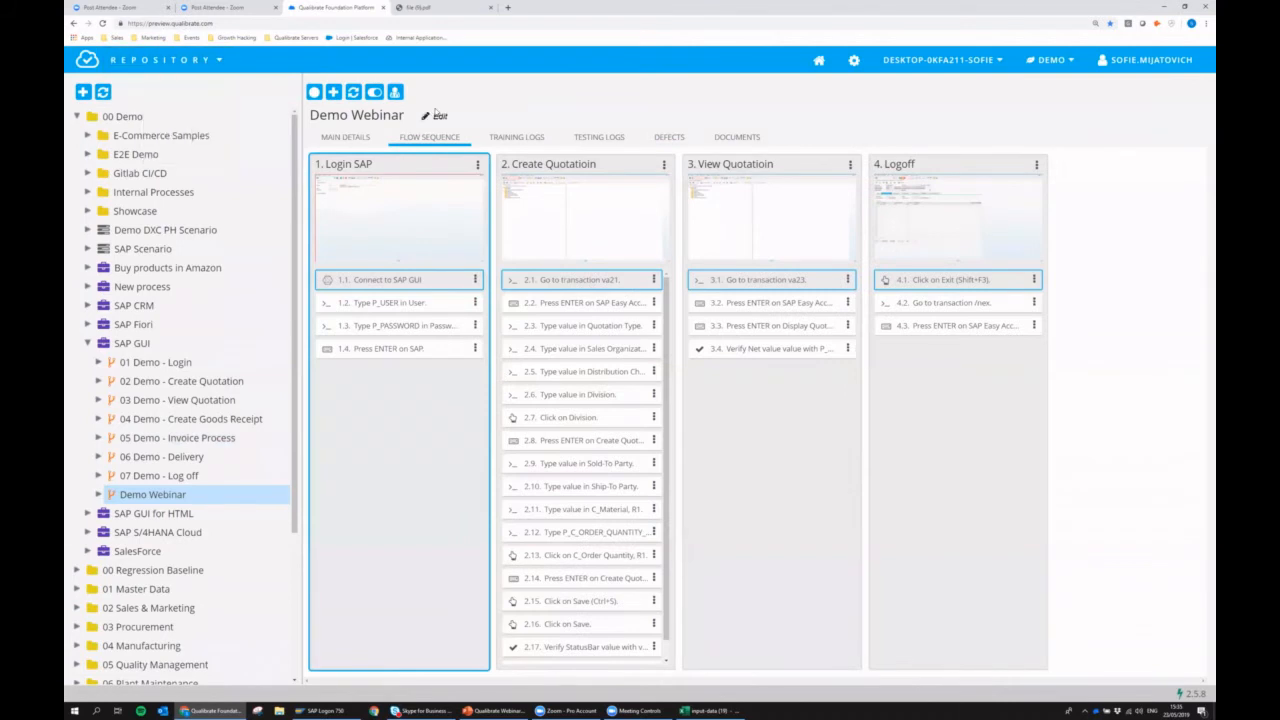